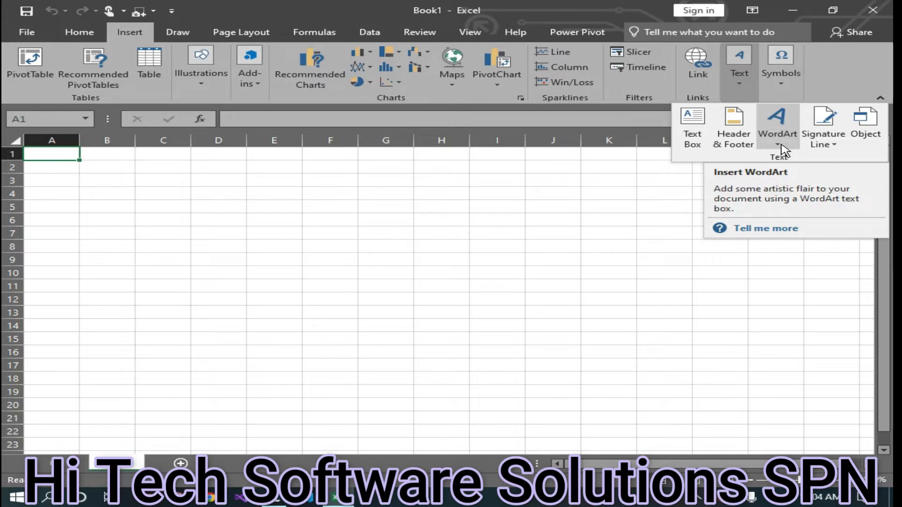
- Insert a text box about 3.8 by 2.6 inches starting near cell E6, reading "this is the text box"
{"action": "left_click", "coordinate": [782, 150]}
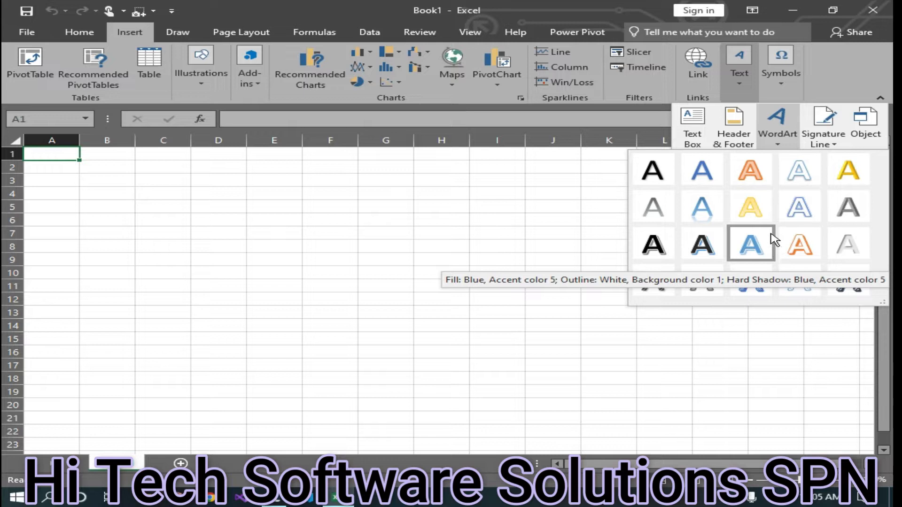
{"action": "left_click", "coordinate": [693, 134]}
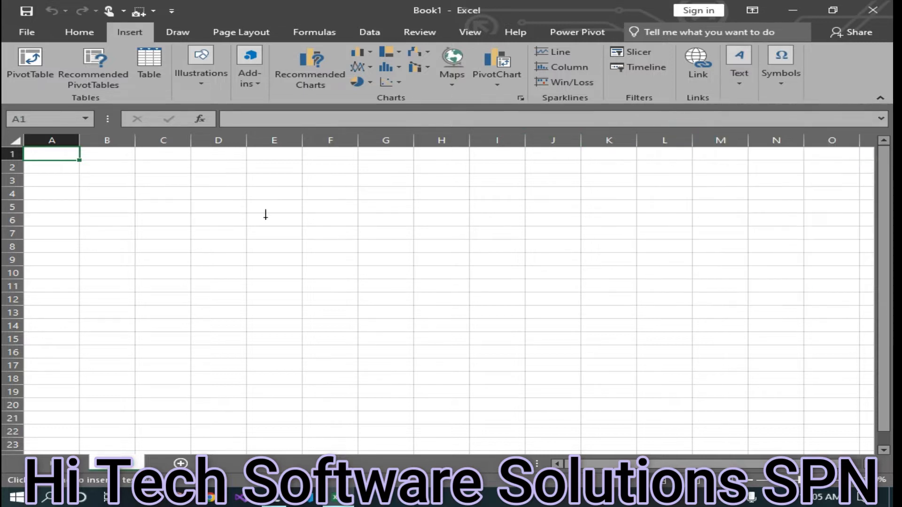
{"action": "left_click_drag", "start_coordinate": [252, 212], "coordinate": [571, 375]}
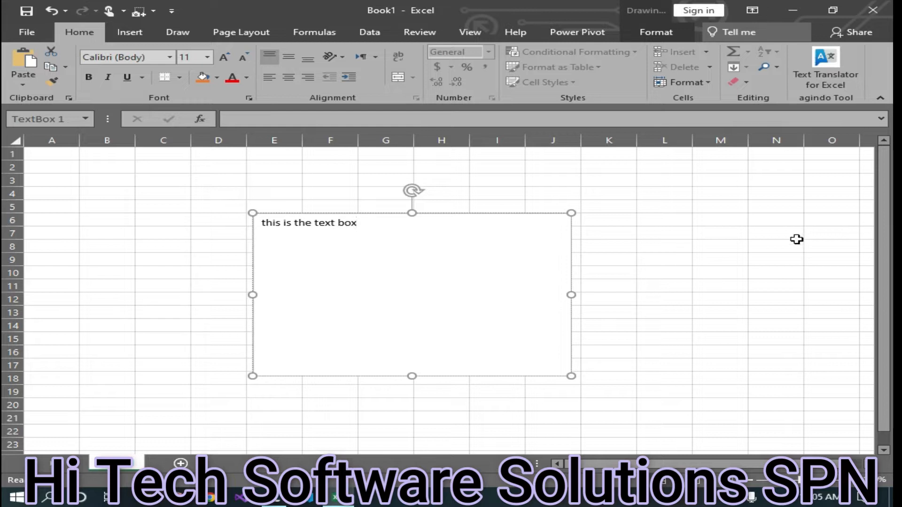
{"action": "left_click_drag", "start_coordinate": [443, 234], "coordinate": [251, 222]}
{"action": "left_click", "coordinate": [510, 286]}
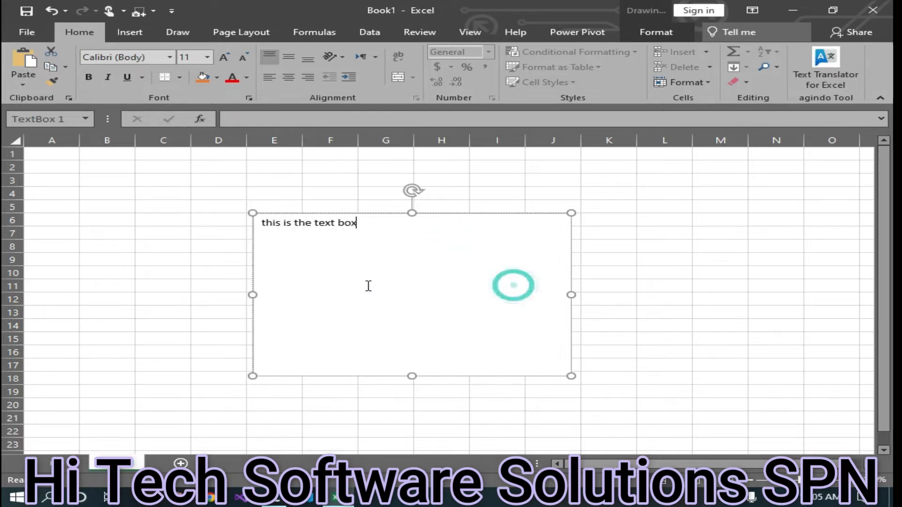
{"action": "scroll", "coordinate": [350, 276], "scroll_direction": "up", "scroll_amount": 6}
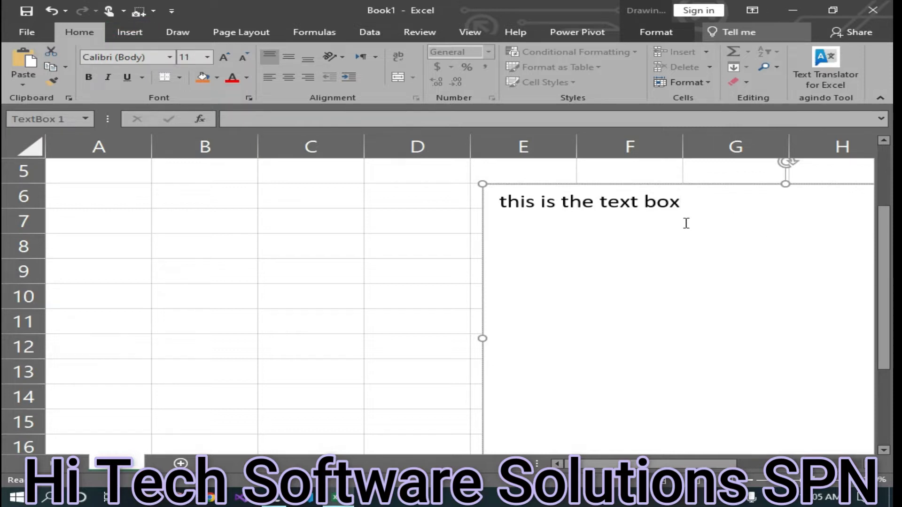
{"action": "scroll", "coordinate": [574, 270], "scroll_direction": "down", "scroll_amount": 3, "text": "ctrl"}
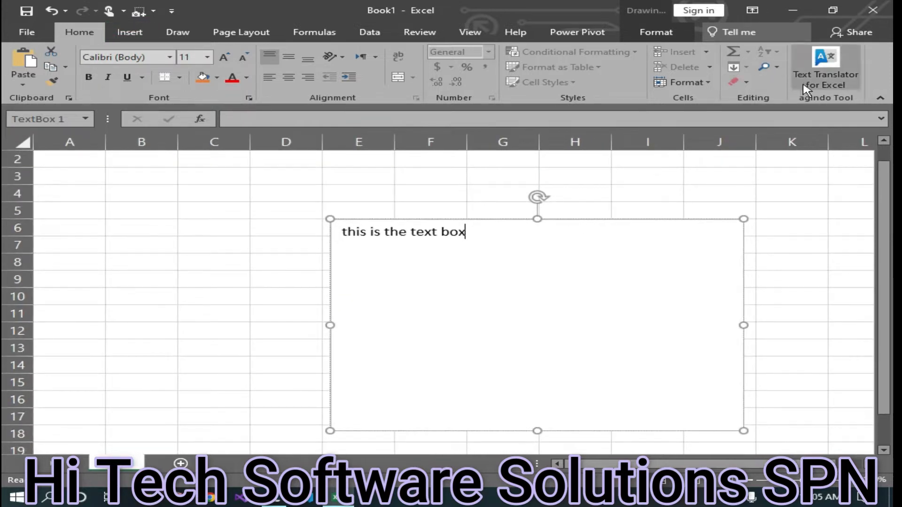
- Insert WordArt in the white-filled, orange-outlined style and stretch its frame to about 2.15 inches high
{"action": "left_click", "coordinate": [130, 32]}
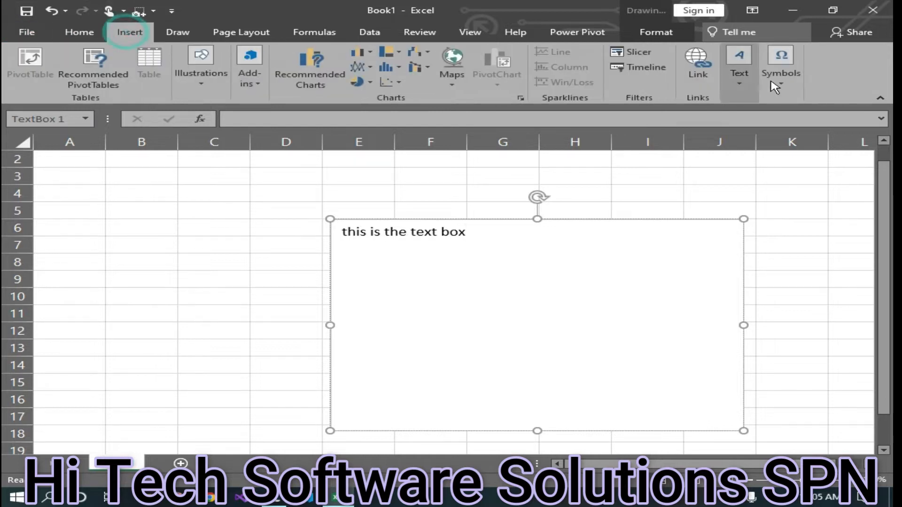
{"action": "left_click", "coordinate": [738, 81]}
{"action": "left_click", "coordinate": [779, 139]}
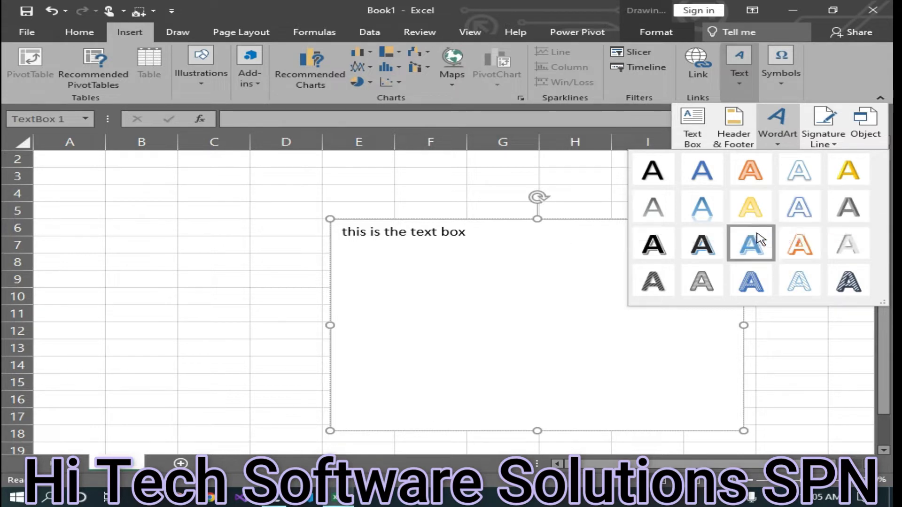
{"action": "left_click", "coordinate": [800, 244]}
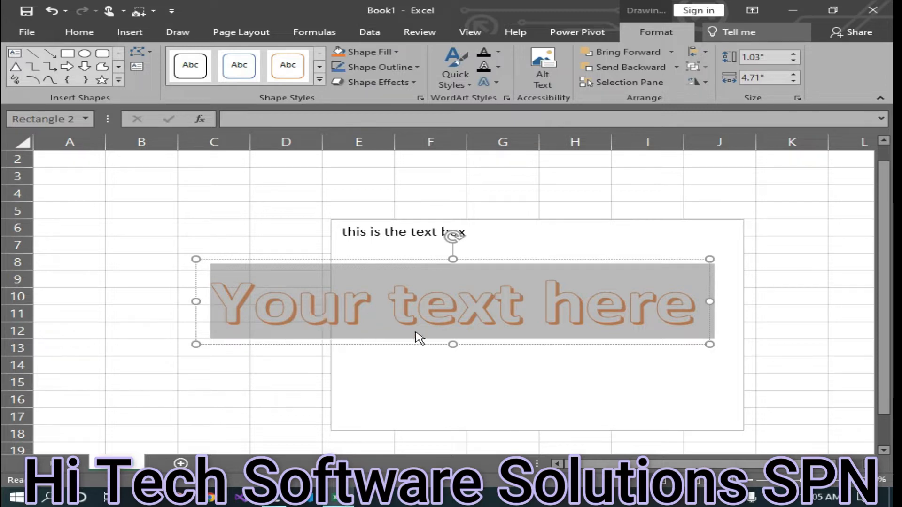
{"action": "left_click_drag", "start_coordinate": [452, 347], "coordinate": [451, 436]}
- Replace the WordArt's placeholder text with "this is the designed text"
{"action": "left_click", "coordinate": [524, 319]}
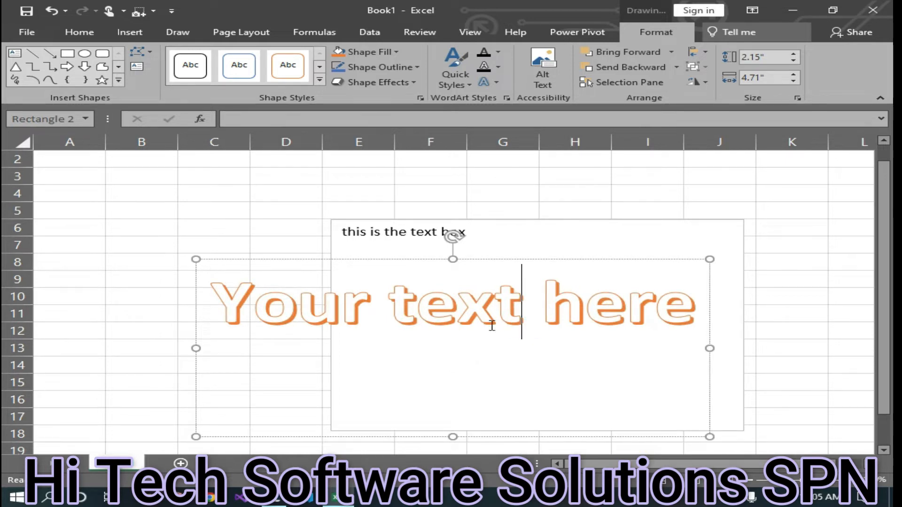
{"action": "key", "text": "ctrl+a"}
{"action": "type", "text": "thh"}
{"action": "key", "text": "BackSpace"}
{"action": "type", "text": "is t"}
{"action": "key", "text": "BackSpace"}
{"action": "type", "text": "is the d"}
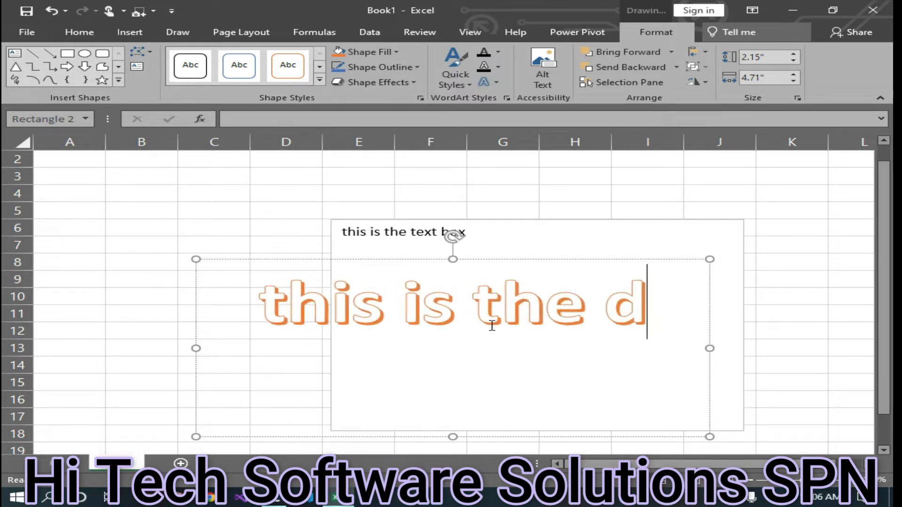
{"action": "type", "text": "esign"}
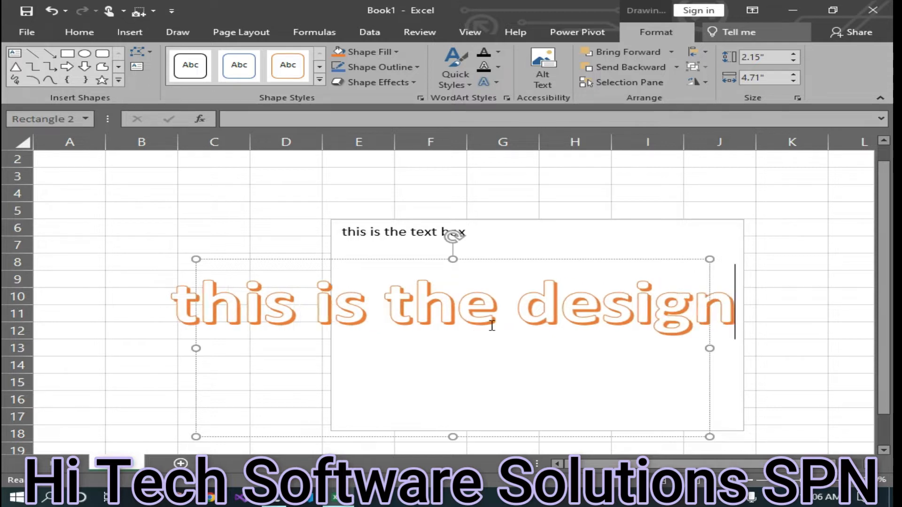
{"action": "type", "text": "ed text"}
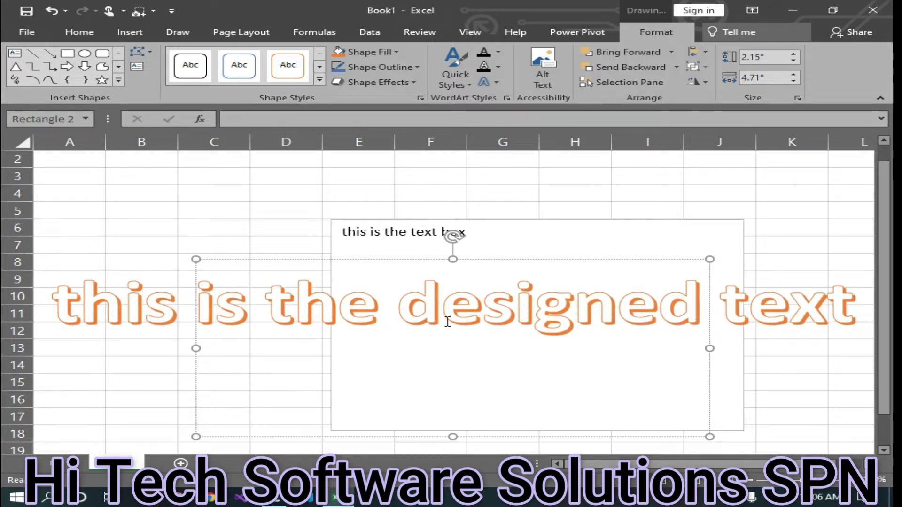
- Widen the WordArt's frame to about 5.3 inches
{"action": "left_click", "coordinate": [149, 363]}
{"action": "left_click", "coordinate": [246, 305]}
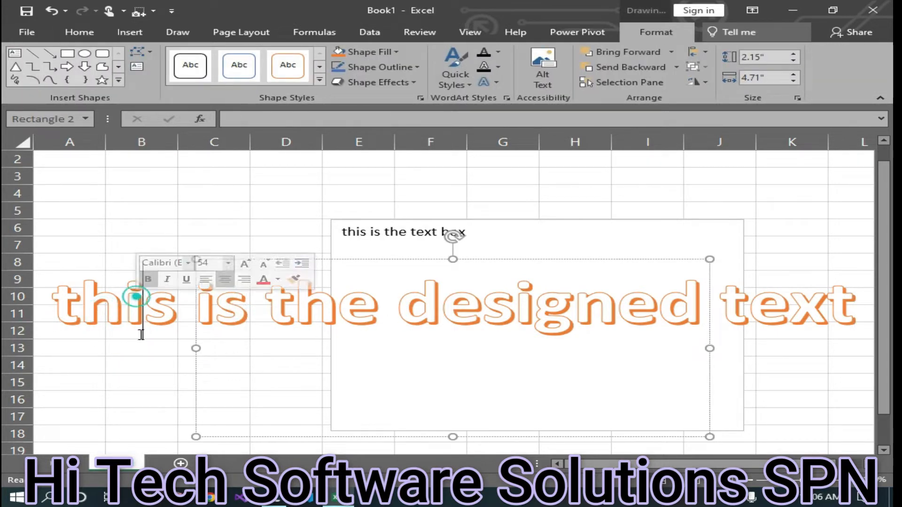
{"action": "left_click", "coordinate": [147, 371]}
{"action": "left_click", "coordinate": [455, 230]}
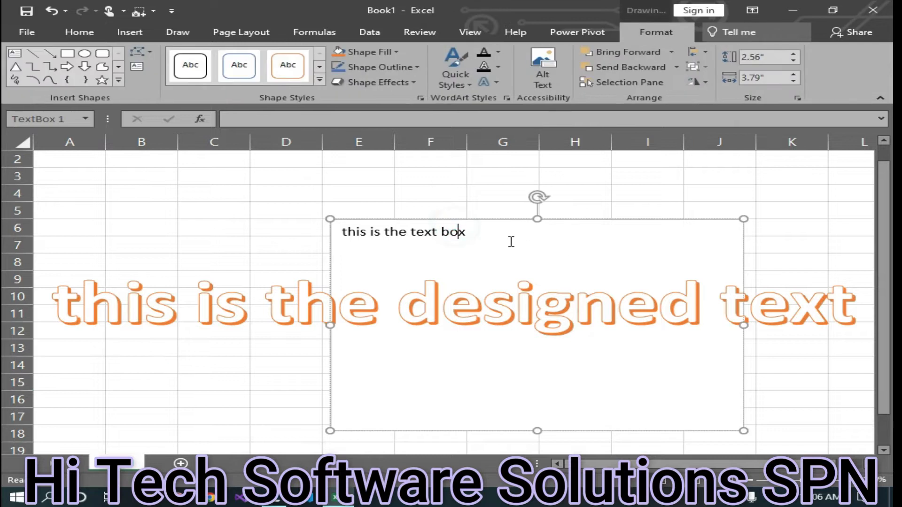
{"action": "left_click", "coordinate": [262, 304]}
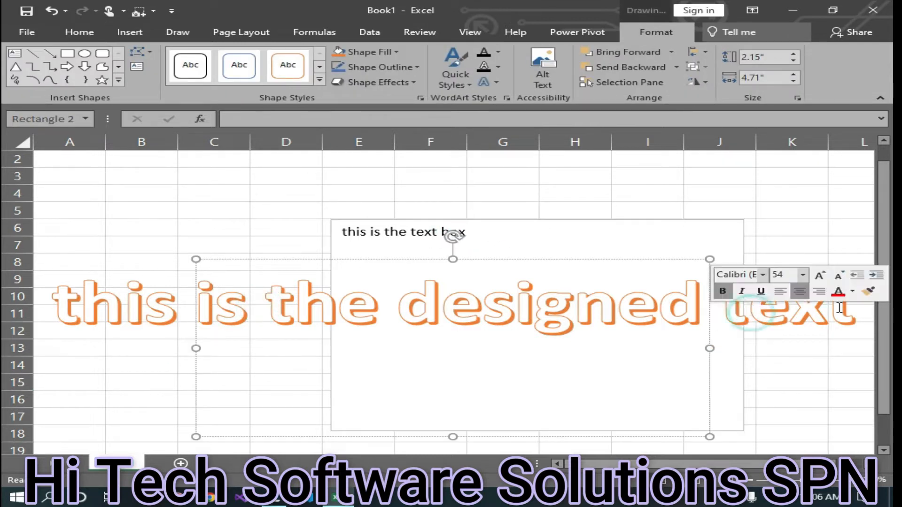
{"action": "left_click_drag", "start_coordinate": [707, 348], "coordinate": [774, 356]}
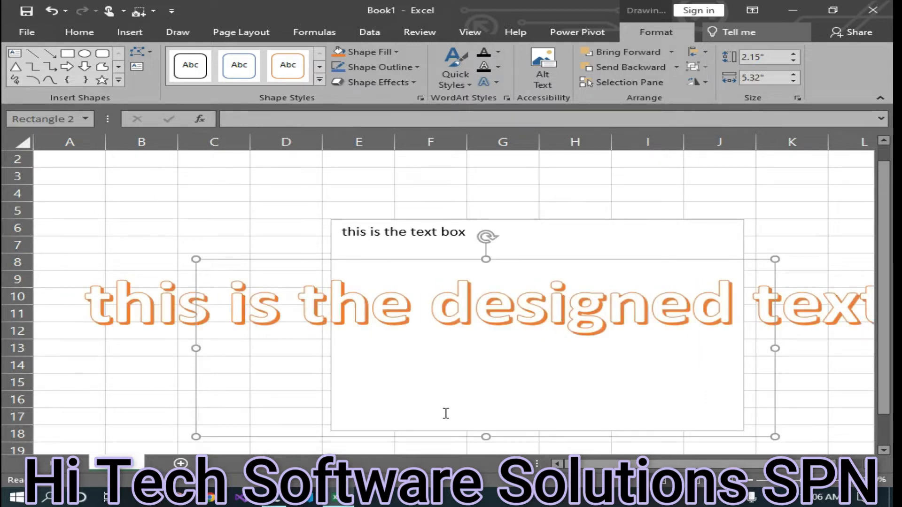
- Enlarge all the text in the text box to font size 54
{"action": "left_click", "coordinate": [374, 231]}
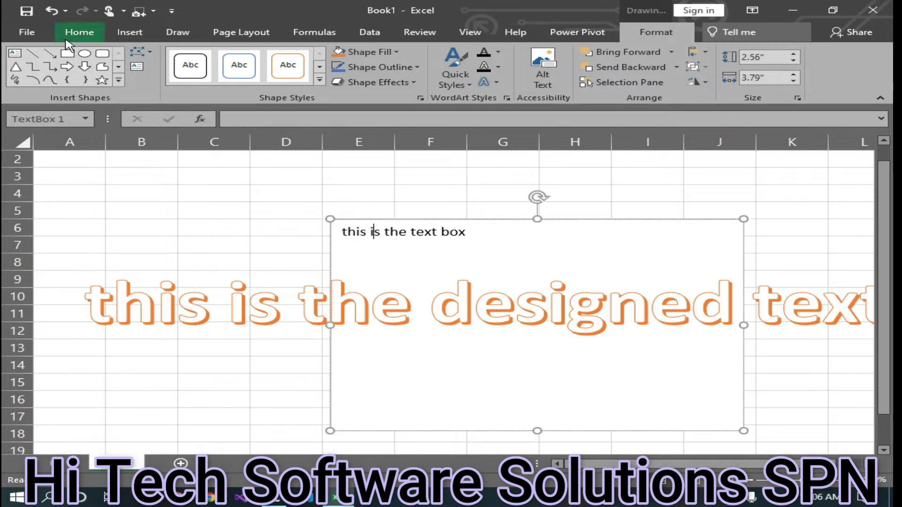
{"action": "left_click", "coordinate": [78, 32]}
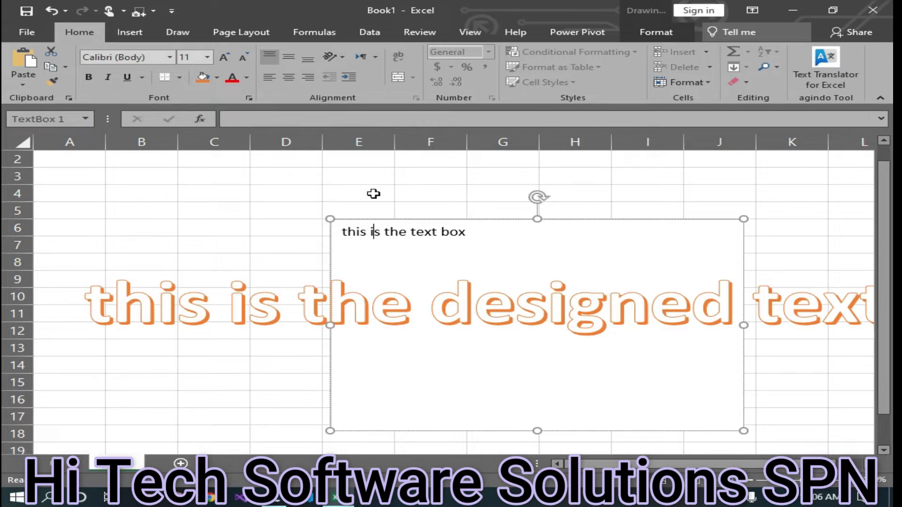
{"action": "left_click", "coordinate": [249, 319]}
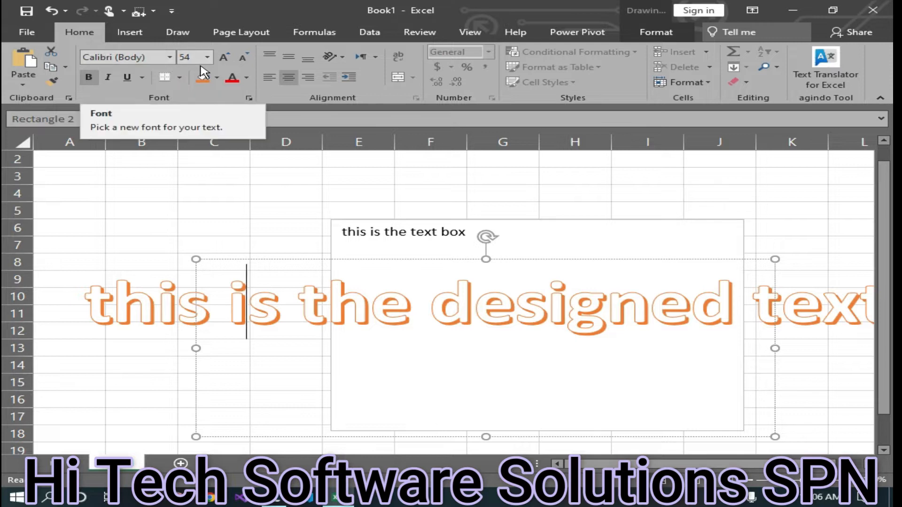
{"action": "left_click", "coordinate": [371, 234]}
{"action": "triple_click", "coordinate": [372, 239]}
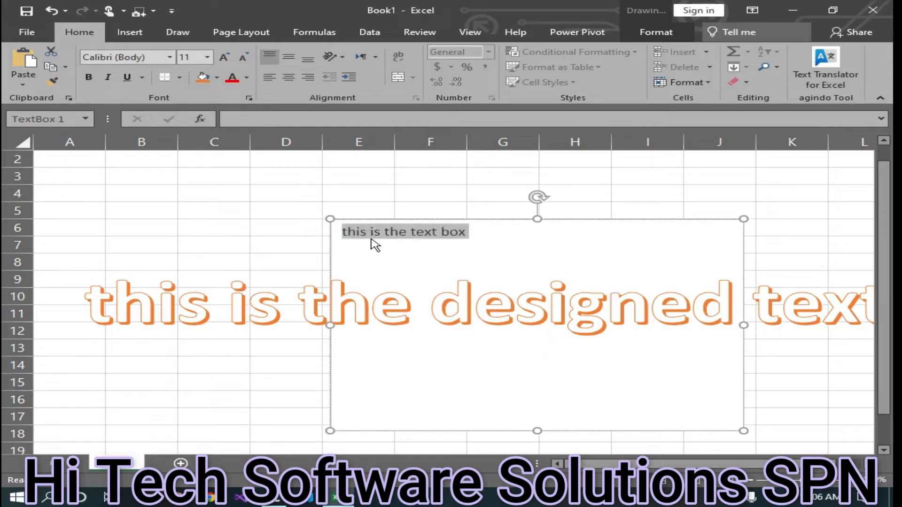
{"action": "left_click", "coordinate": [224, 62]}
{"action": "left_click", "coordinate": [225, 63]}
{"action": "left_click", "coordinate": [225, 63]}
{"action": "left_click", "coordinate": [224, 62]}
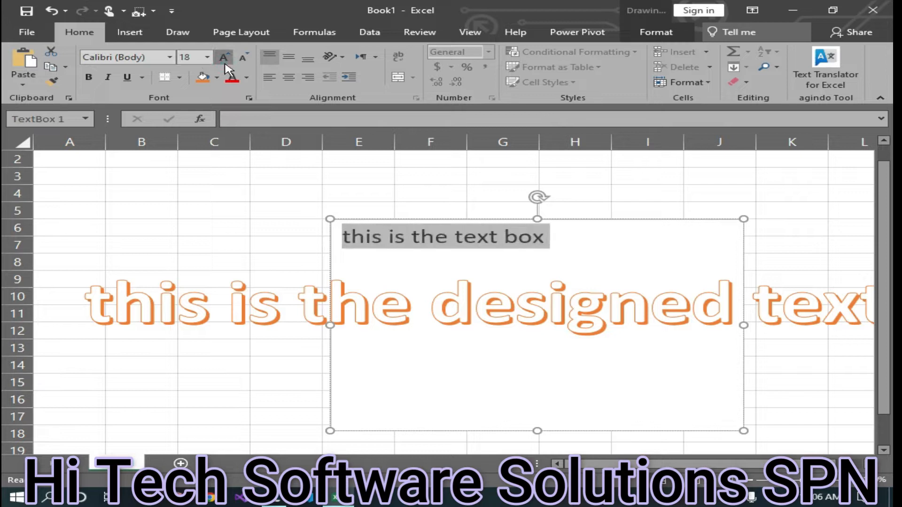
{"action": "left_click", "coordinate": [225, 62]}
{"action": "left_click", "coordinate": [224, 63]}
{"action": "left_click", "coordinate": [224, 62]}
{"action": "left_click", "coordinate": [224, 63]}
{"action": "left_click", "coordinate": [225, 62]}
{"action": "left_click", "coordinate": [224, 62]}
{"action": "left_click", "coordinate": [224, 63]}
{"action": "left_click", "coordinate": [224, 63]}
{"action": "left_click", "coordinate": [225, 62]}
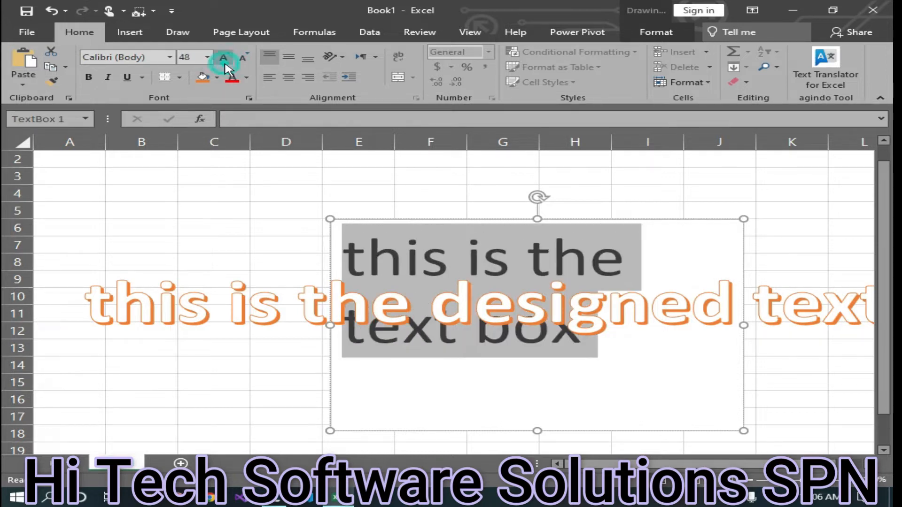
{"action": "left_click", "coordinate": [224, 63]}
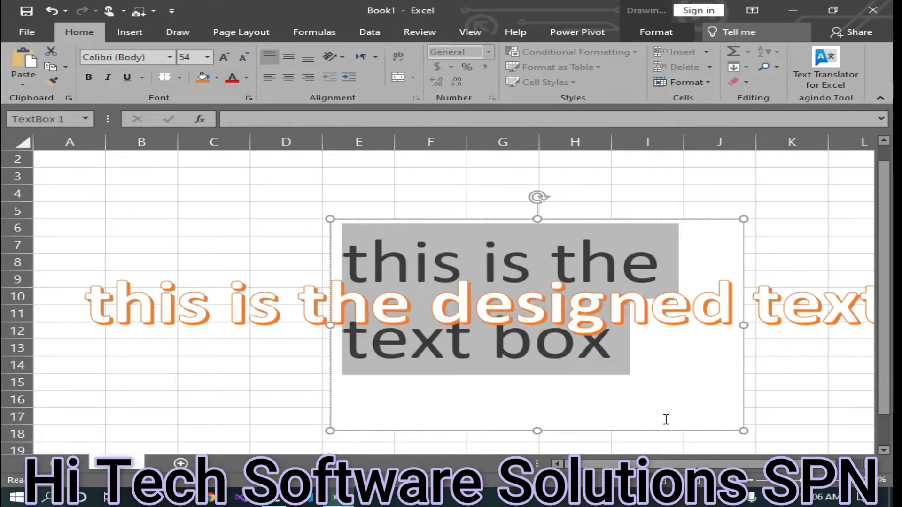
{"action": "left_click", "coordinate": [538, 380]}
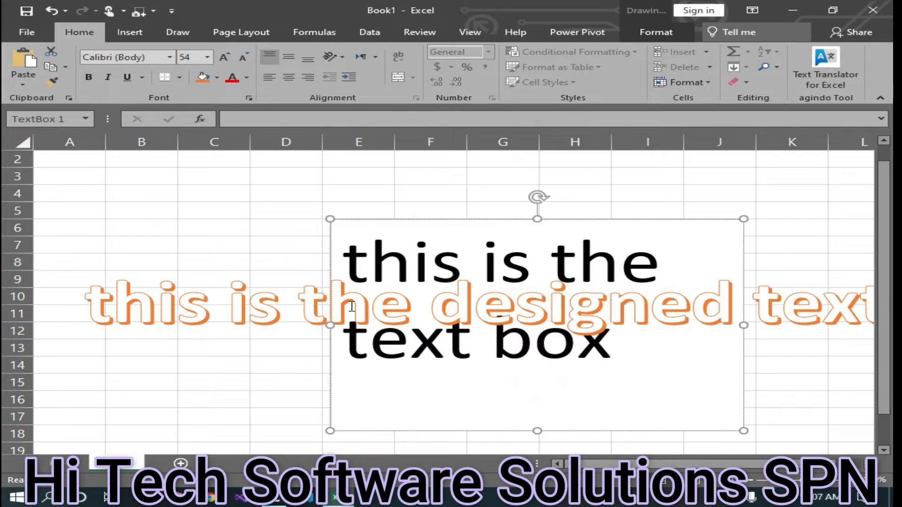
- Move the text box above the WordArt, starting near cell B3, and resize it to about 6.6 by 1.2 inches
{"action": "left_click", "coordinate": [393, 303]}
{"action": "left_click", "coordinate": [590, 218]}
{"action": "left_click_drag", "start_coordinate": [580, 215], "coordinate": [305, 146]}
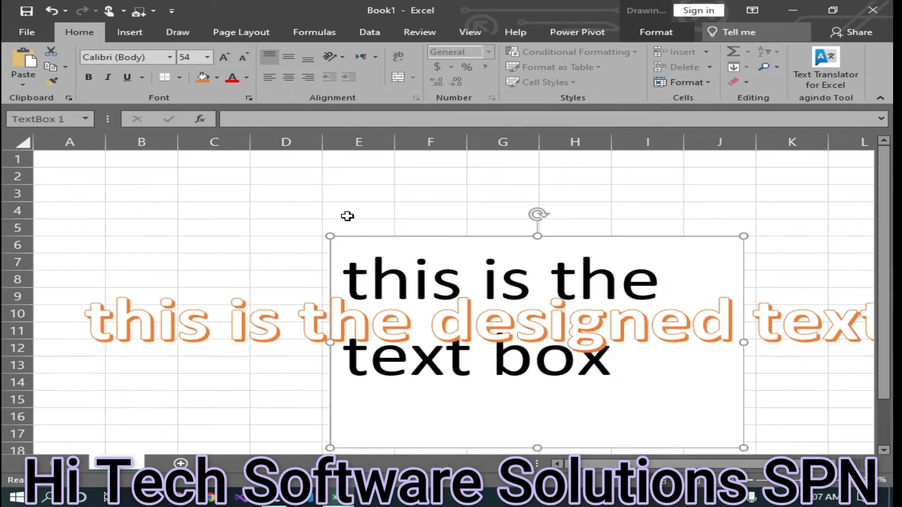
{"action": "left_click_drag", "start_coordinate": [362, 233], "coordinate": [165, 145]}
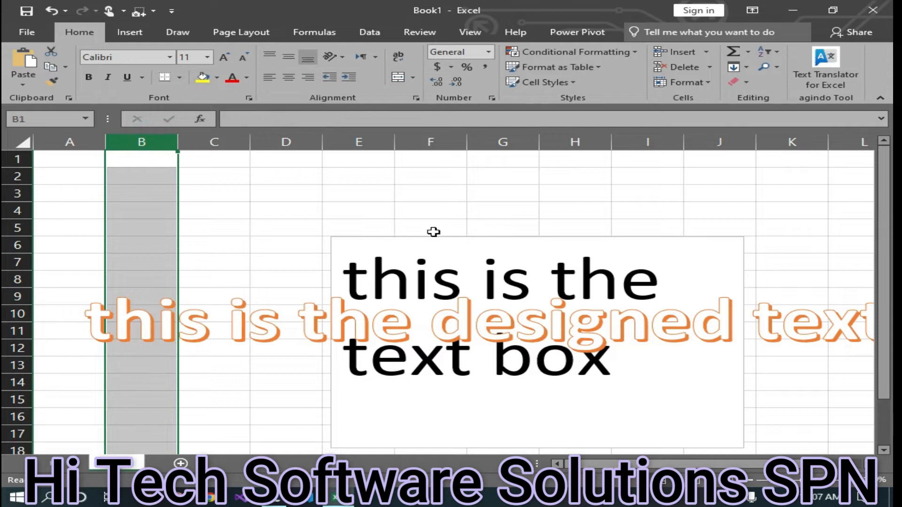
{"action": "left_click", "coordinate": [419, 235]}
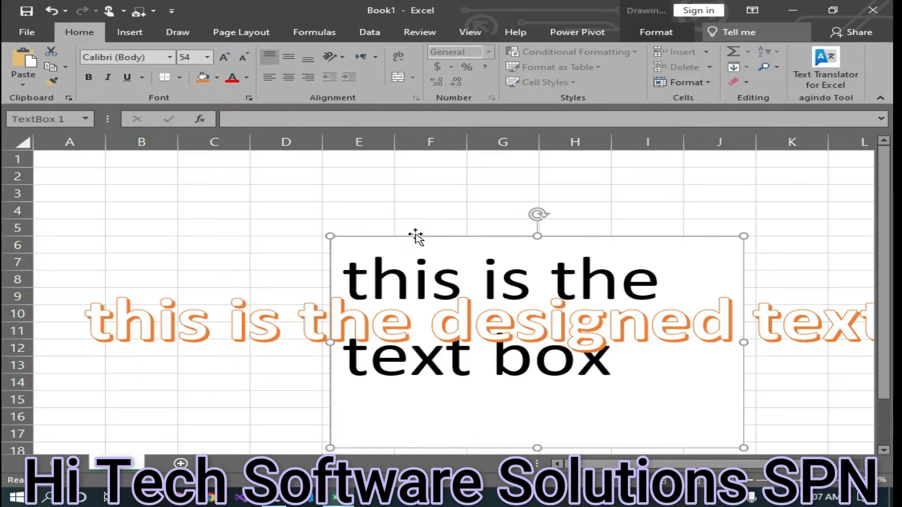
{"action": "left_click_drag", "start_coordinate": [415, 236], "coordinate": [161, 167]}
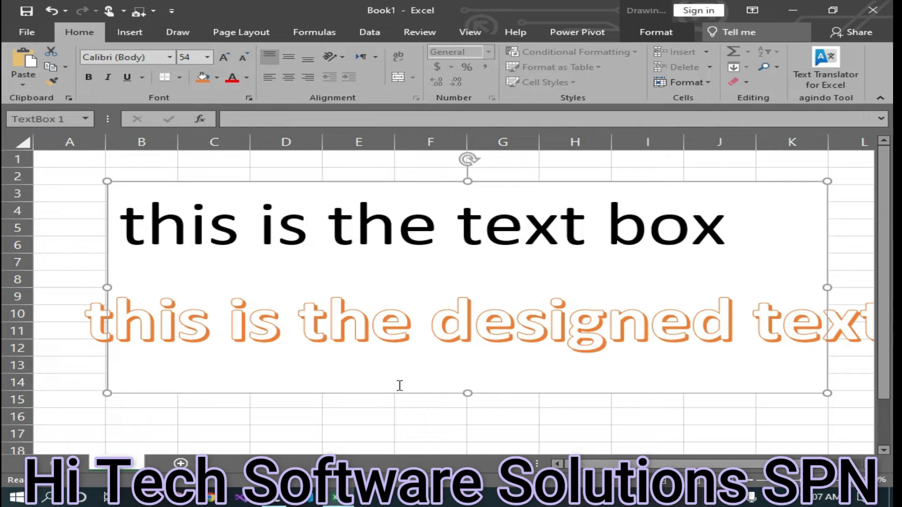
{"action": "left_click_drag", "start_coordinate": [468, 391], "coordinate": [455, 282]}
- Examine the drawing format options available for the WordArt and the text box
{"action": "left_click", "coordinate": [428, 332]}
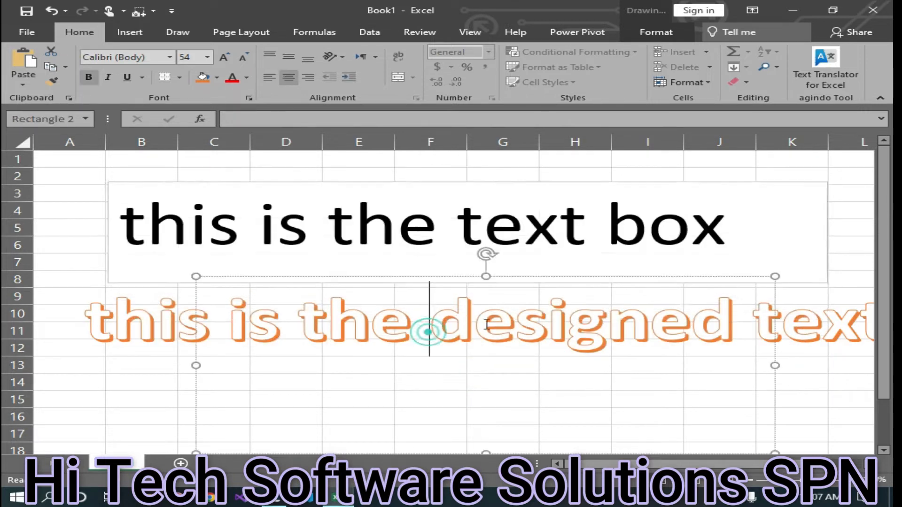
{"action": "left_click", "coordinate": [487, 324]}
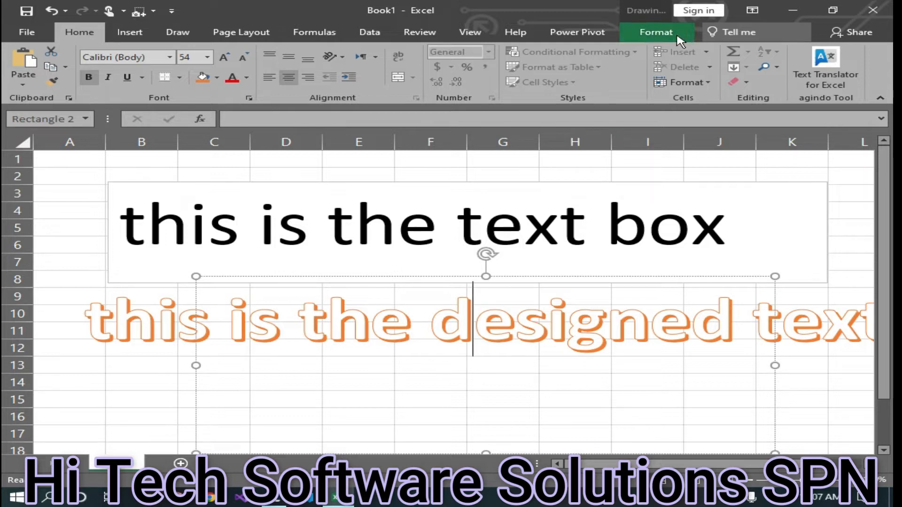
{"action": "left_click", "coordinate": [327, 225]}
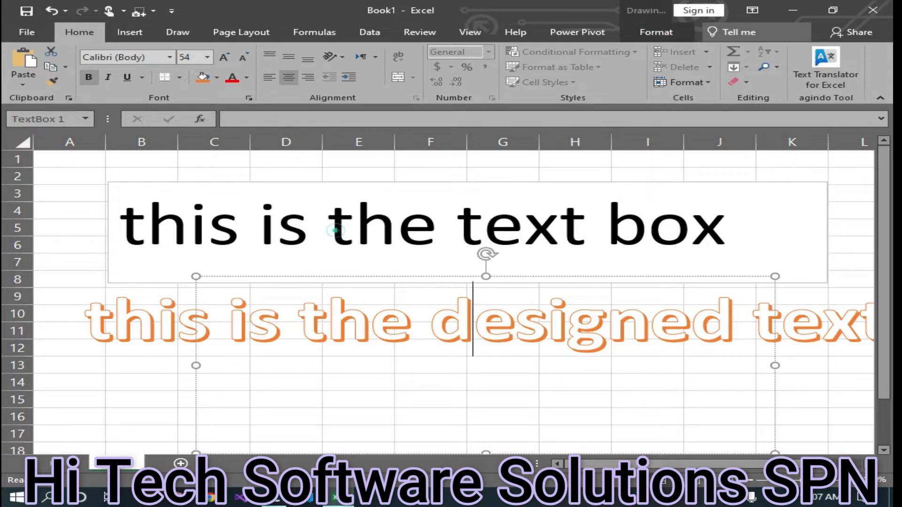
{"action": "left_click", "coordinate": [655, 32]}
{"action": "left_click", "coordinate": [369, 319]}
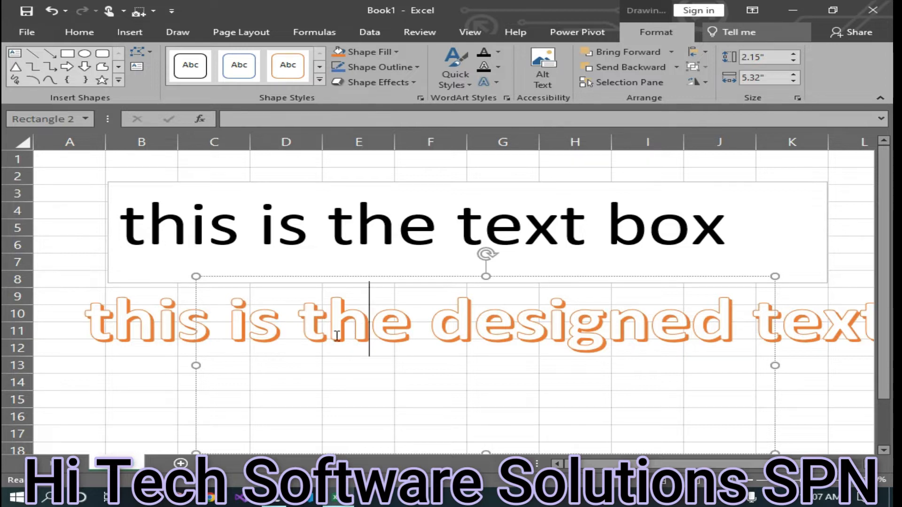
{"action": "left_click", "coordinate": [243, 233]}
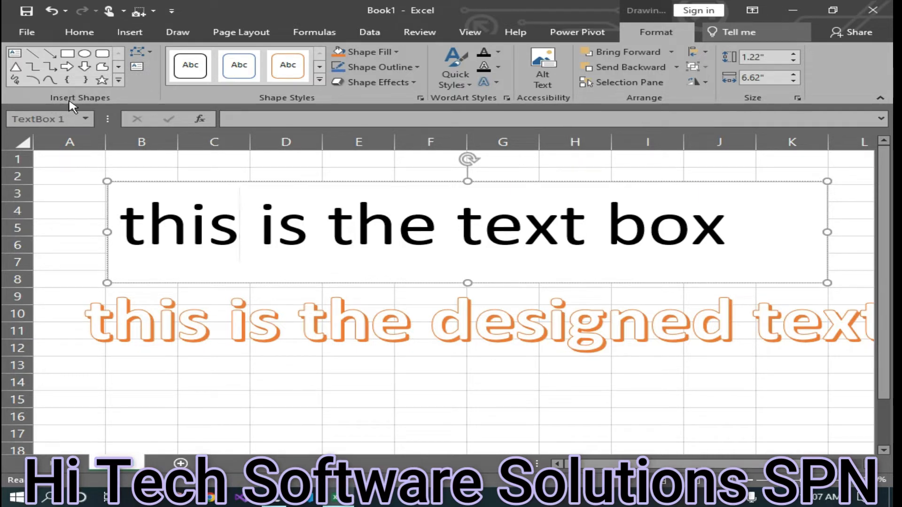
- Try out a five-pointed star about 1.88 by 1.6 inches below the WordArt and remove it again
{"action": "left_click", "coordinate": [101, 80]}
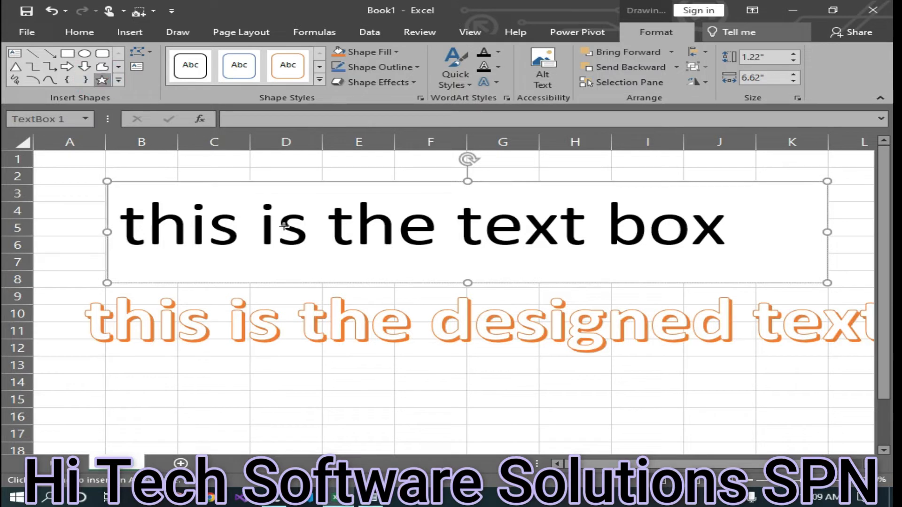
{"action": "scroll", "coordinate": [252, 349], "scroll_direction": "down", "scroll_amount": 3}
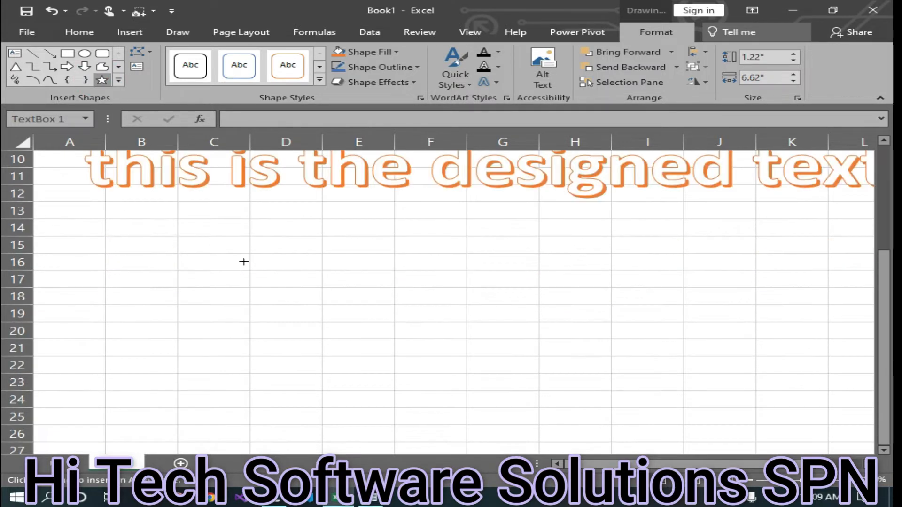
{"action": "left_click_drag", "start_coordinate": [240, 242], "coordinate": [413, 393]}
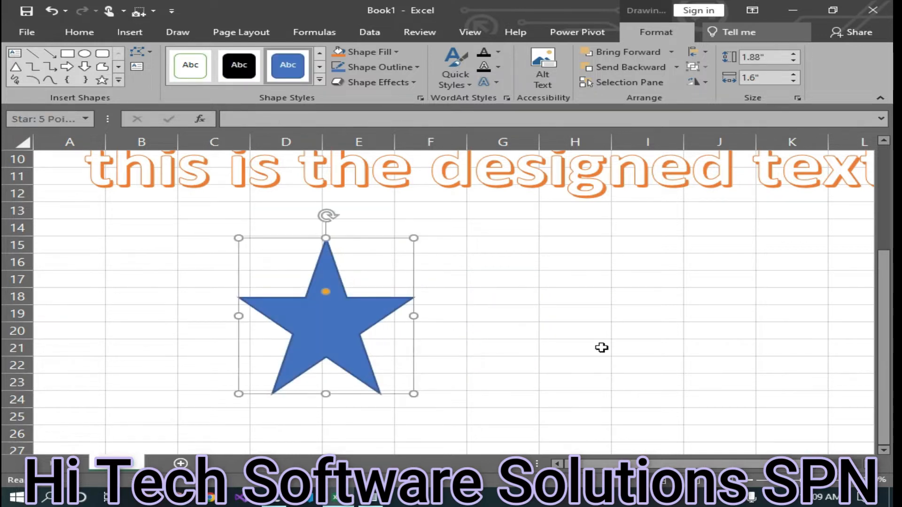
{"action": "right_click", "coordinate": [414, 275]}
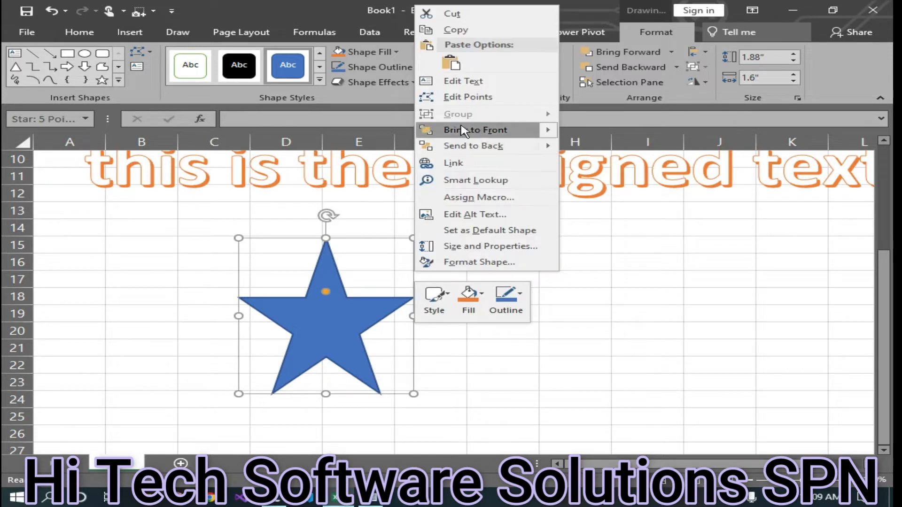
{"action": "left_click", "coordinate": [469, 30]}
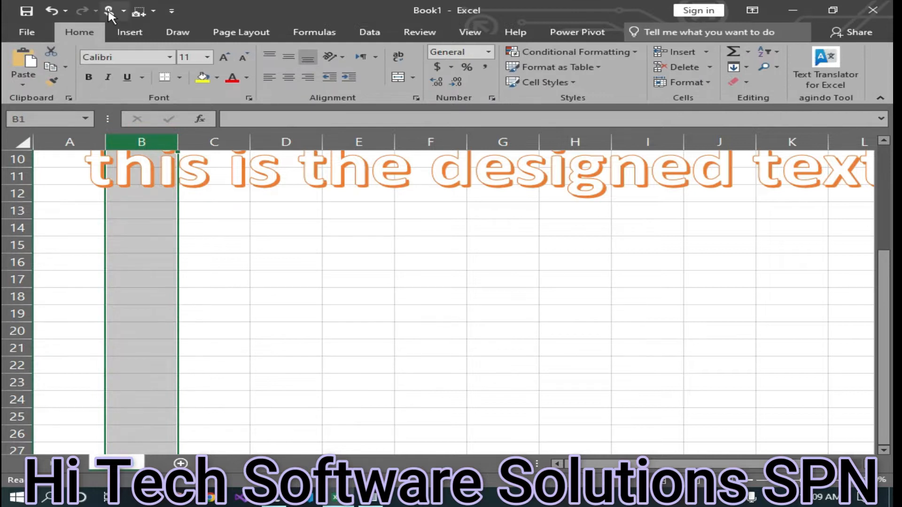
- Draw a large oval about 1.7 inches high and 1.77 inches wide below the WordArt, spanning columns E to G
{"action": "left_click", "coordinate": [126, 32]}
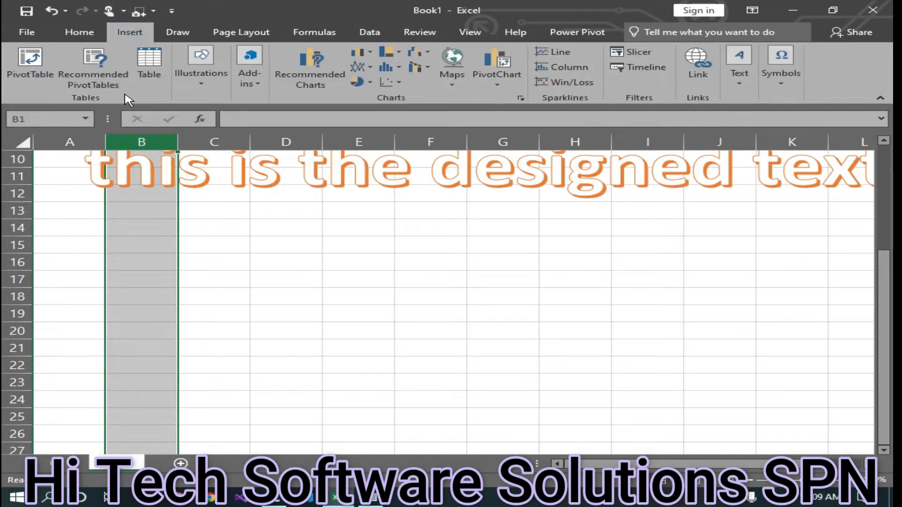
{"action": "left_click", "coordinate": [217, 88]}
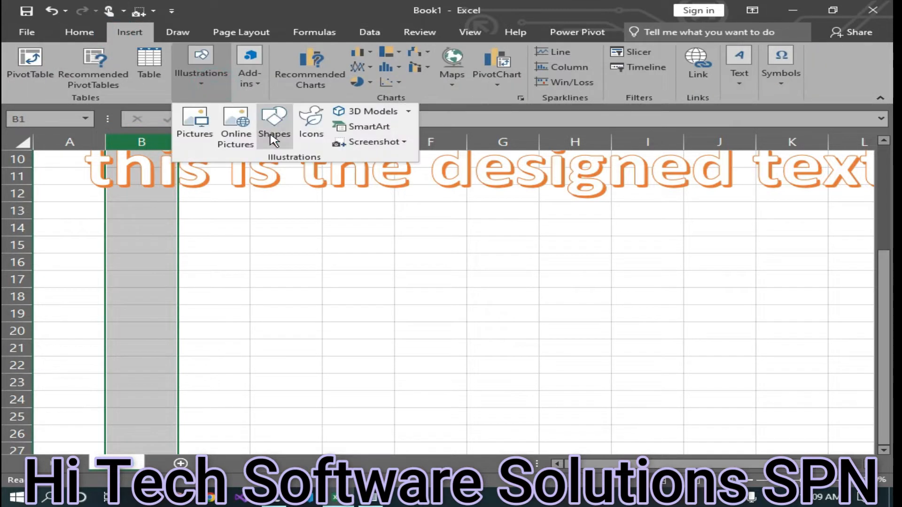
{"action": "left_click", "coordinate": [282, 148]}
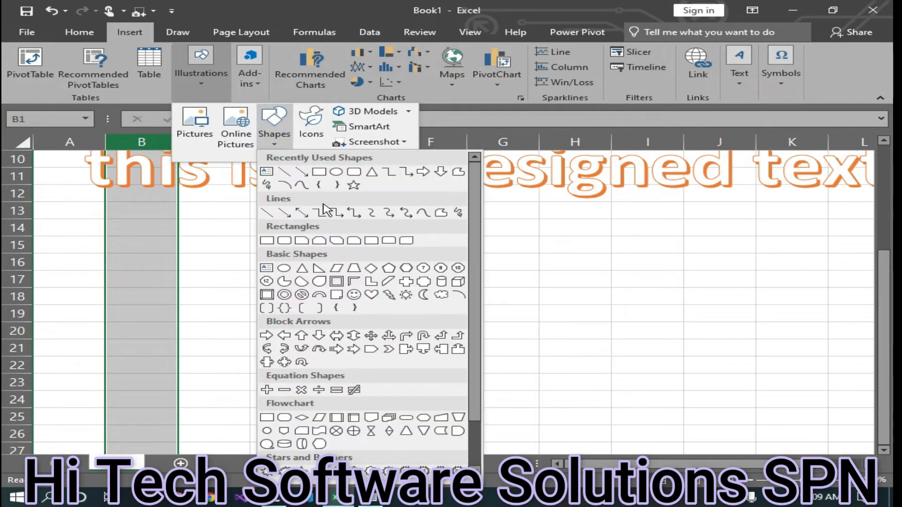
{"action": "left_click", "coordinate": [336, 172]}
{"action": "left_click_drag", "start_coordinate": [319, 251], "coordinate": [511, 390]}
{"action": "left_click", "coordinate": [208, 242]}
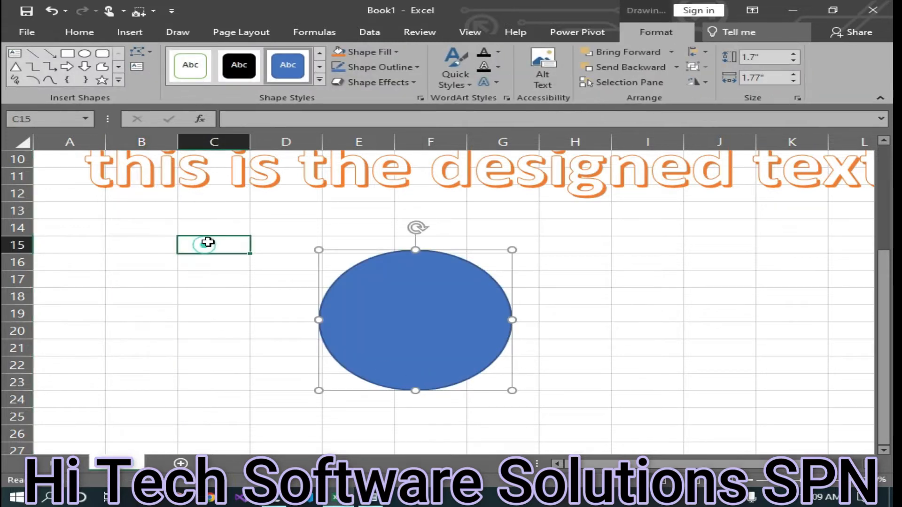
- Draw a left eye about 0.3 by 0.26 inches inside the large oval and give it the white theme style with a black outline
{"action": "left_click", "coordinate": [132, 33]}
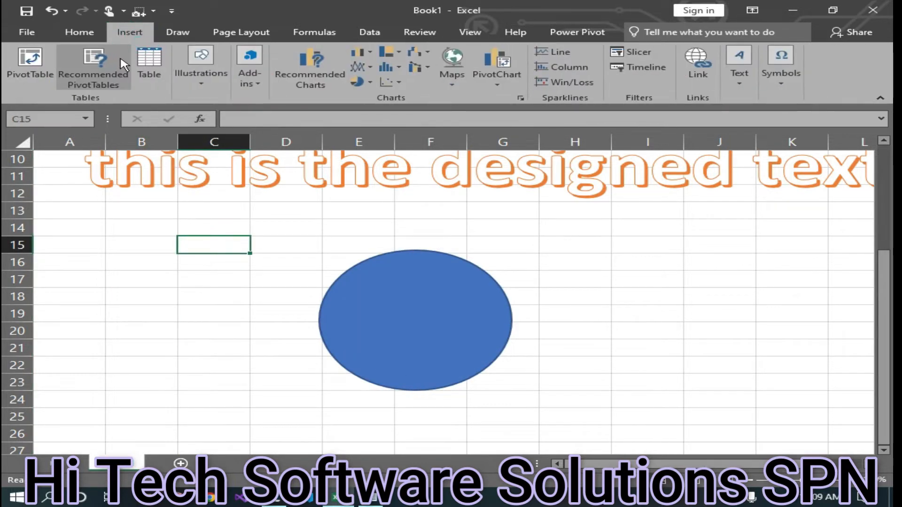
{"action": "left_click", "coordinate": [200, 81]}
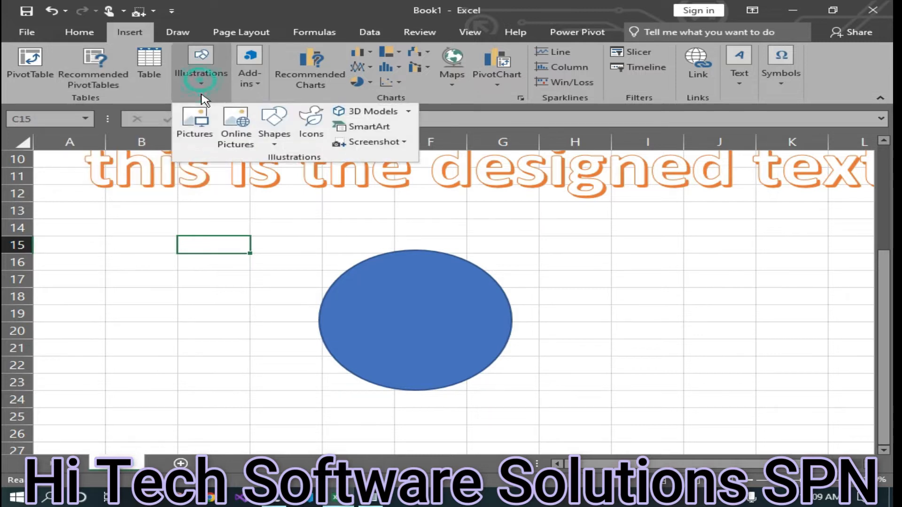
{"action": "left_click", "coordinate": [275, 150]}
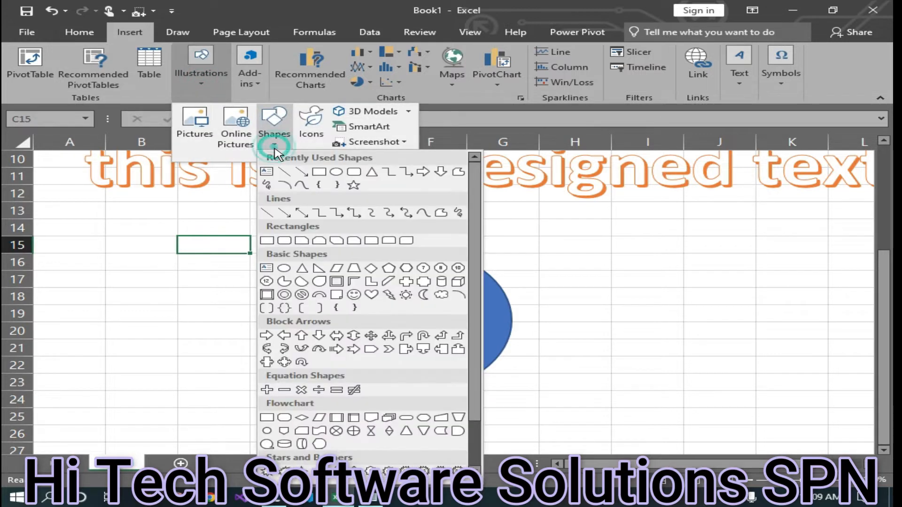
{"action": "left_click", "coordinate": [336, 172]}
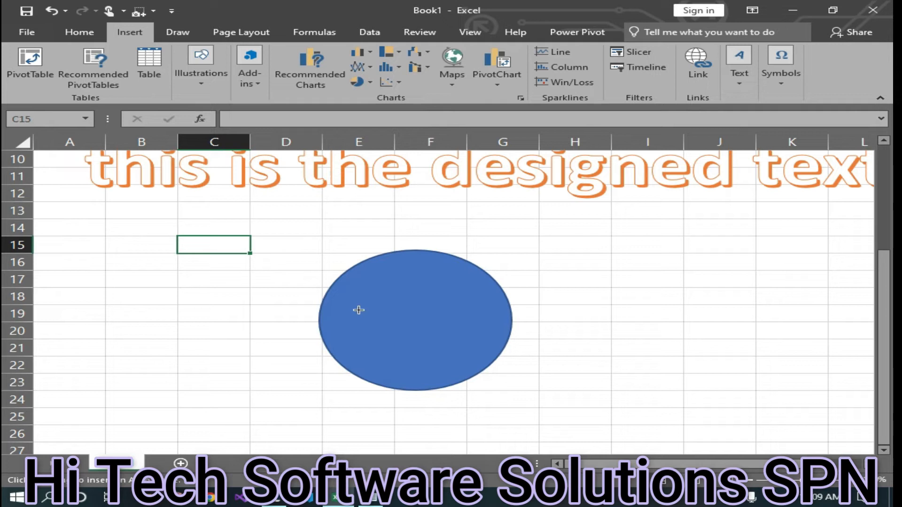
{"action": "left_click_drag", "start_coordinate": [353, 282], "coordinate": [382, 307]}
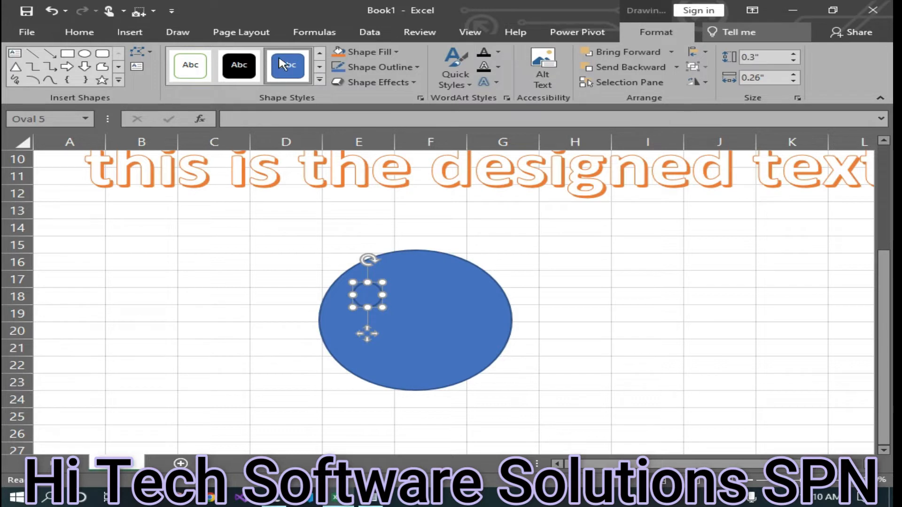
{"action": "left_click", "coordinate": [319, 80]}
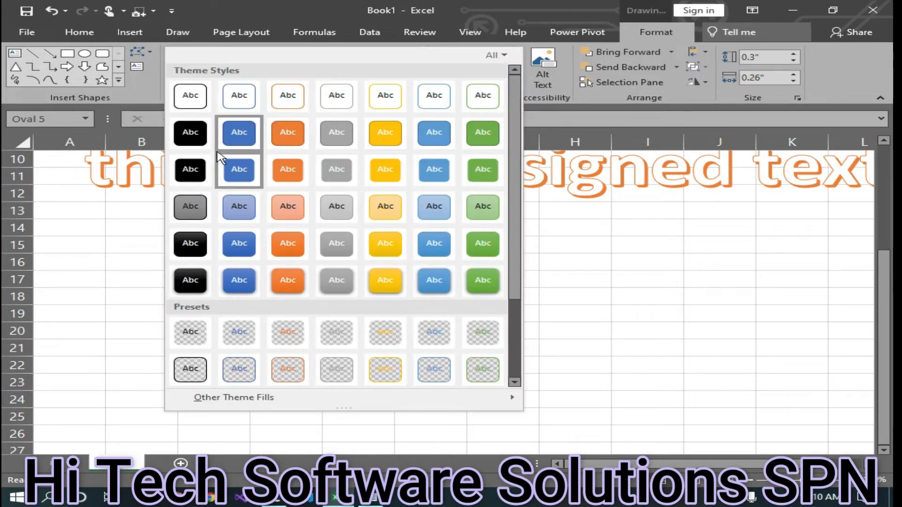
{"action": "left_click", "coordinate": [188, 96]}
- Apply a yellow gradient theme style to the large oval and place a copy of the white eye on its right side
{"action": "left_click", "coordinate": [440, 320]}
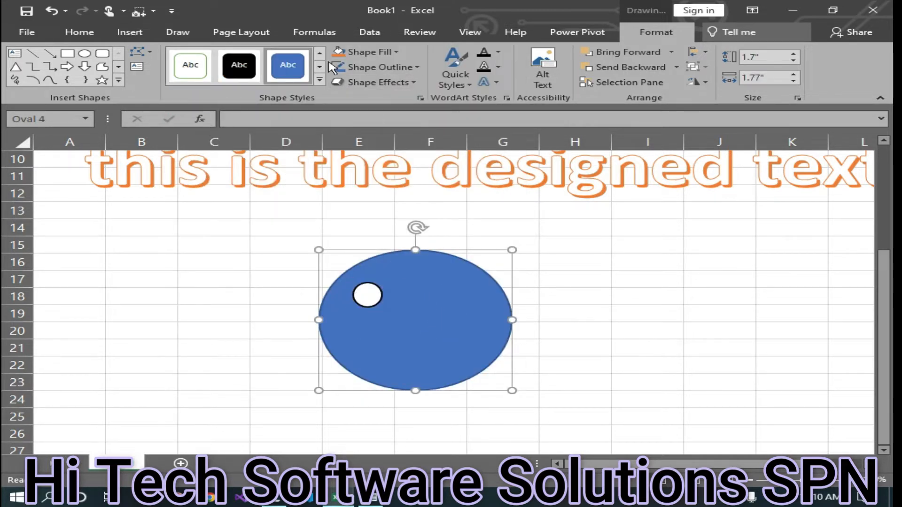
{"action": "left_click", "coordinate": [319, 84]}
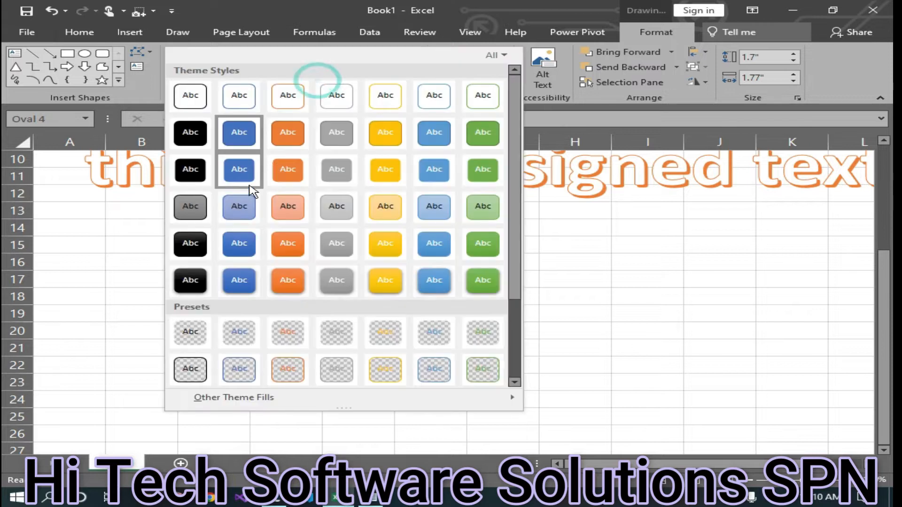
{"action": "left_click", "coordinate": [384, 246]}
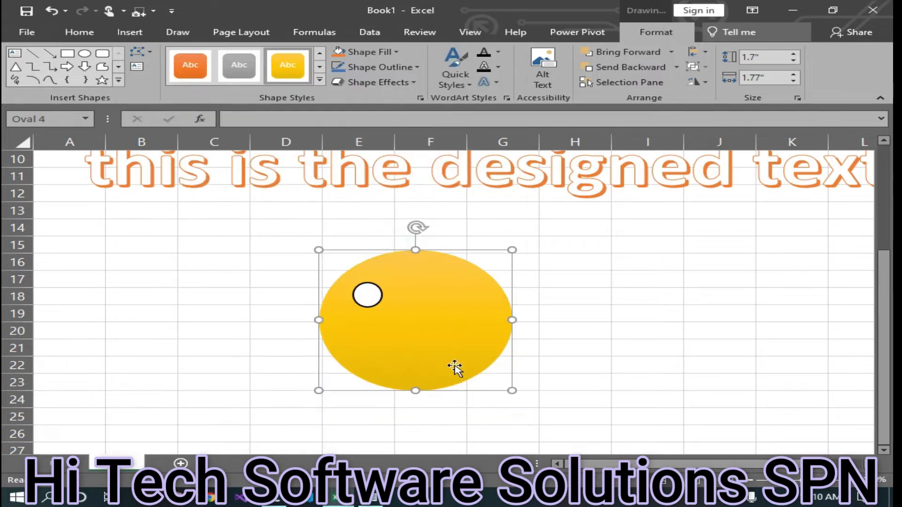
{"action": "left_click_drag", "start_coordinate": [364, 301], "coordinate": [461, 308]}
{"action": "key", "text": "Escape"}
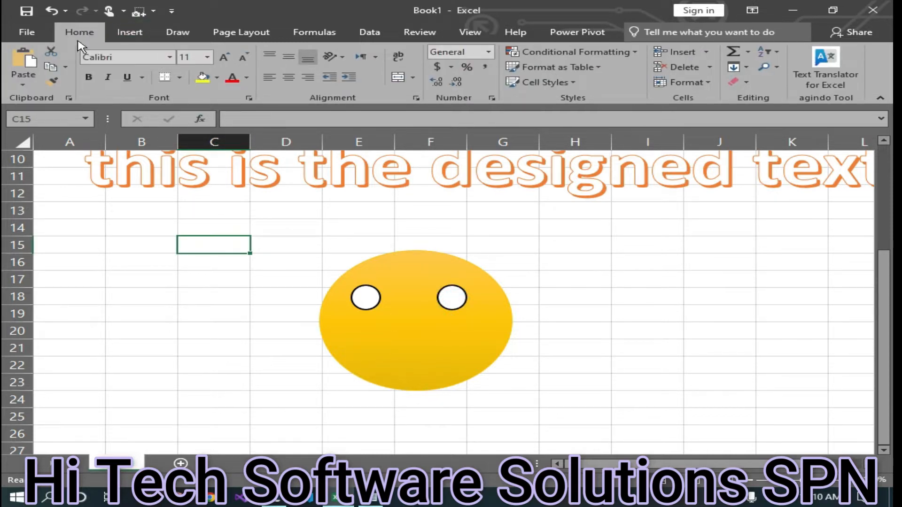
- Insert a thin 1 by 1 inch arc at the right side of the face
{"action": "left_click", "coordinate": [120, 31]}
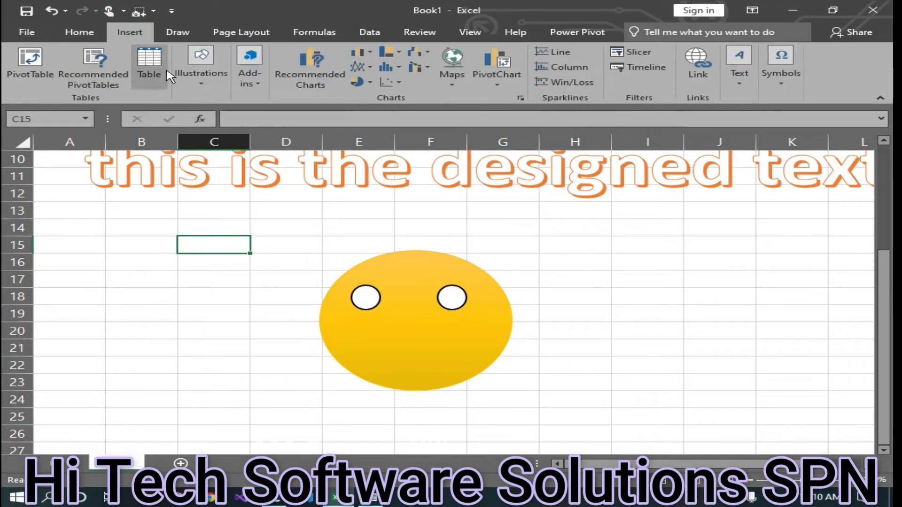
{"action": "left_click", "coordinate": [200, 80]}
{"action": "left_click", "coordinate": [281, 136]}
{"action": "left_click", "coordinate": [277, 142]}
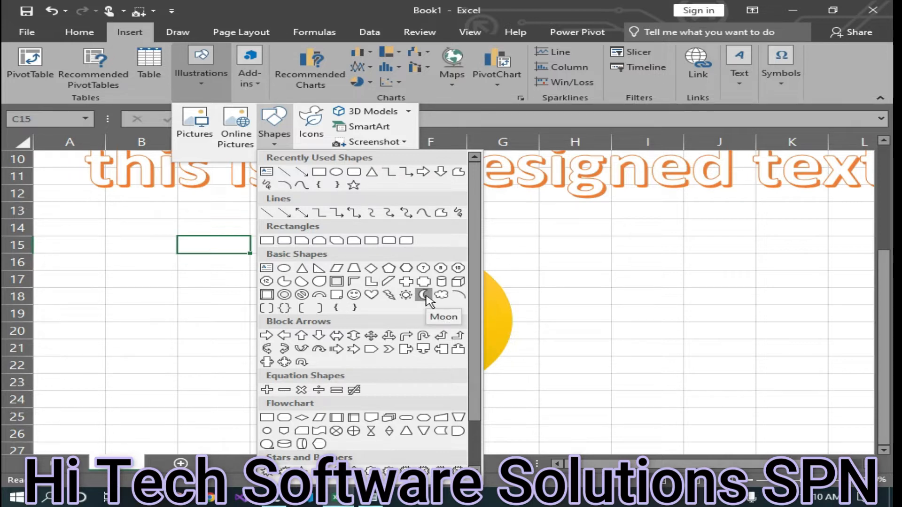
{"action": "left_click", "coordinate": [463, 297]}
{"action": "left_click", "coordinate": [463, 300]}
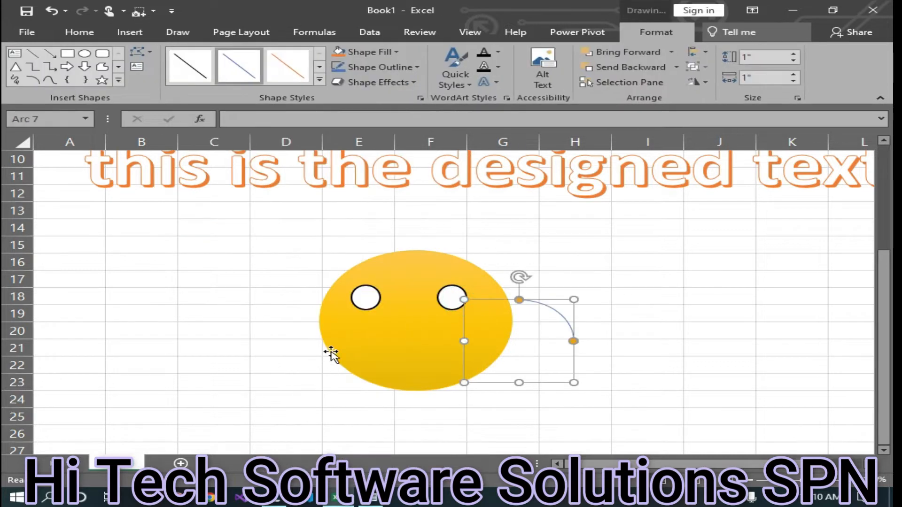
- Rotate the thin arc so it curves like a smile and move it onto the lower part of the face
{"action": "left_click_drag", "start_coordinate": [483, 381], "coordinate": [351, 408]}
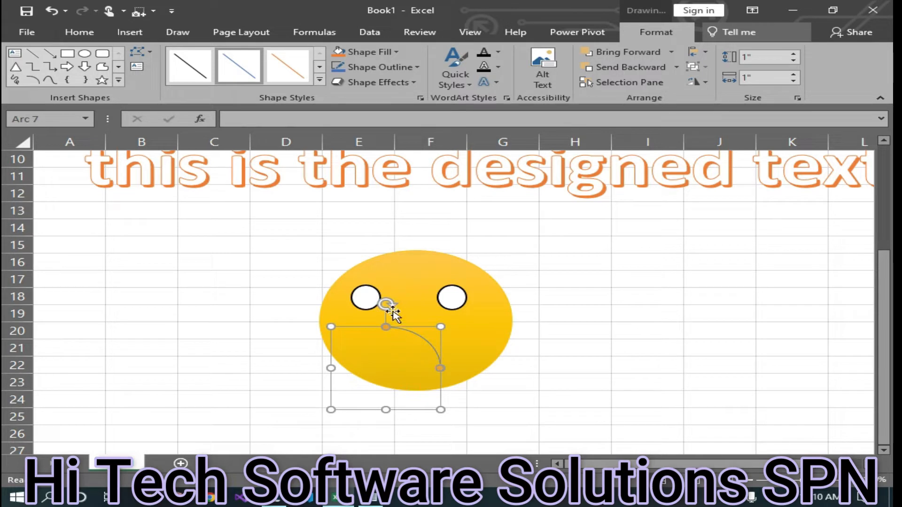
{"action": "left_click_drag", "start_coordinate": [386, 305], "coordinate": [477, 440]}
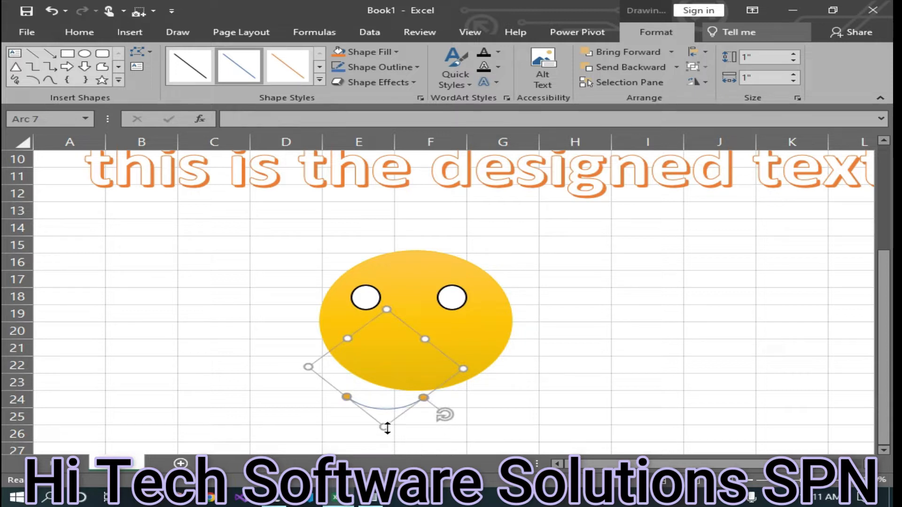
{"action": "left_click_drag", "start_coordinate": [373, 415], "coordinate": [400, 361]}
- Cut the thin arc from the face
{"action": "right_click", "coordinate": [400, 361]}
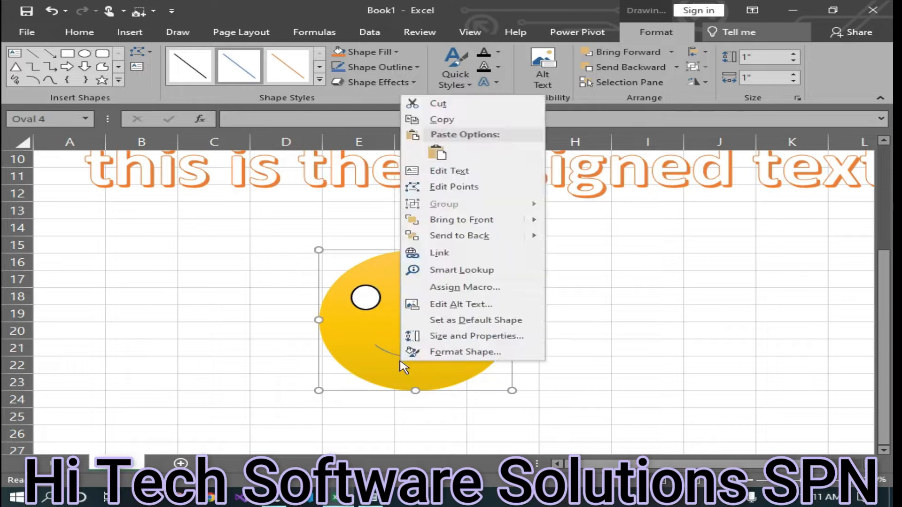
{"action": "key", "text": "Escape"}
{"action": "left_click", "coordinate": [406, 356]}
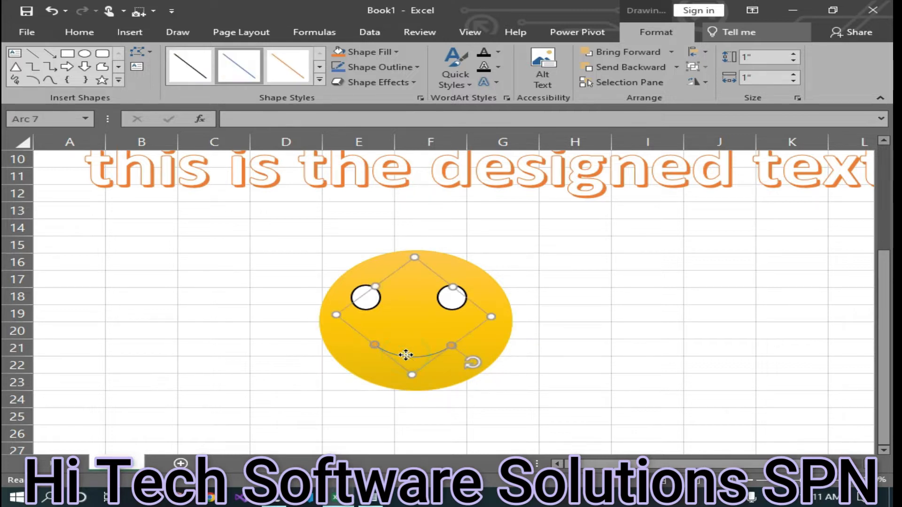
{"action": "right_click", "coordinate": [406, 354]}
{"action": "left_click", "coordinate": [449, 96]}
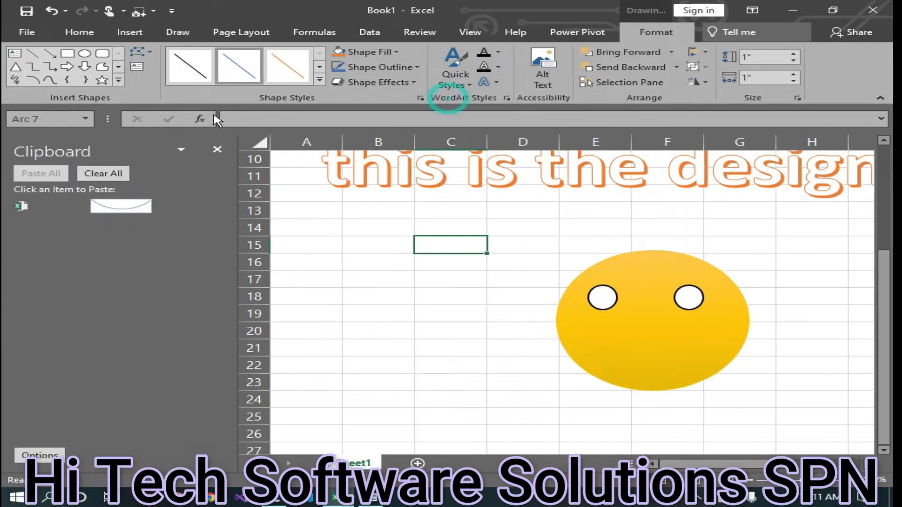
- Draw a block arc about 0.65 inches high and 0.74 inches wide on the empty cells left of the face
{"action": "left_click", "coordinate": [130, 32]}
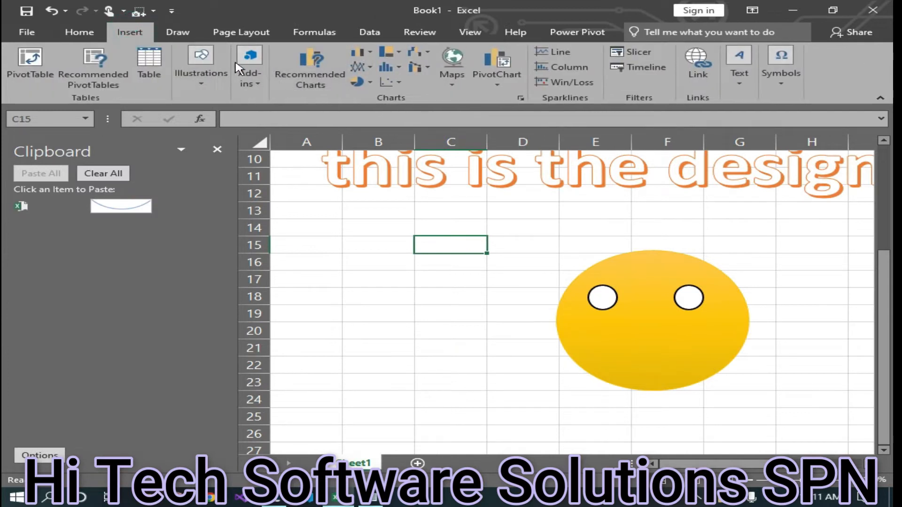
{"action": "left_click", "coordinate": [201, 66]}
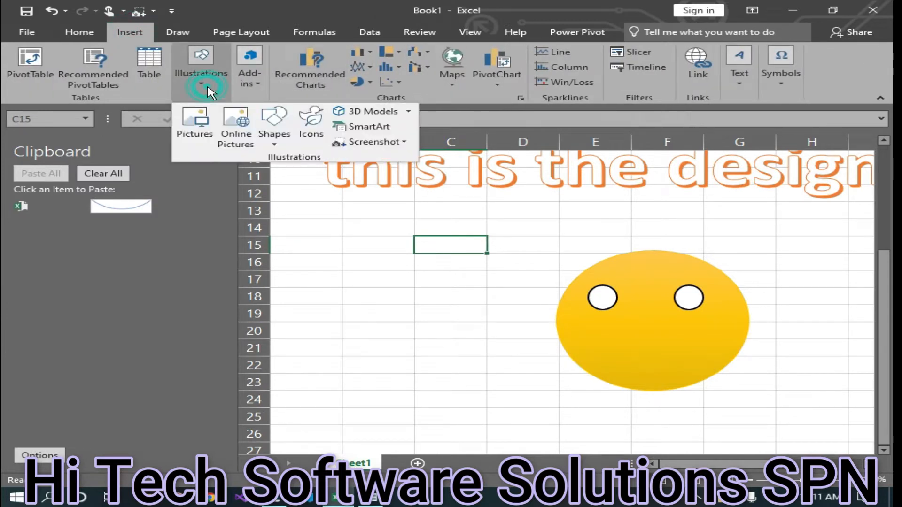
{"action": "left_click", "coordinate": [274, 137]}
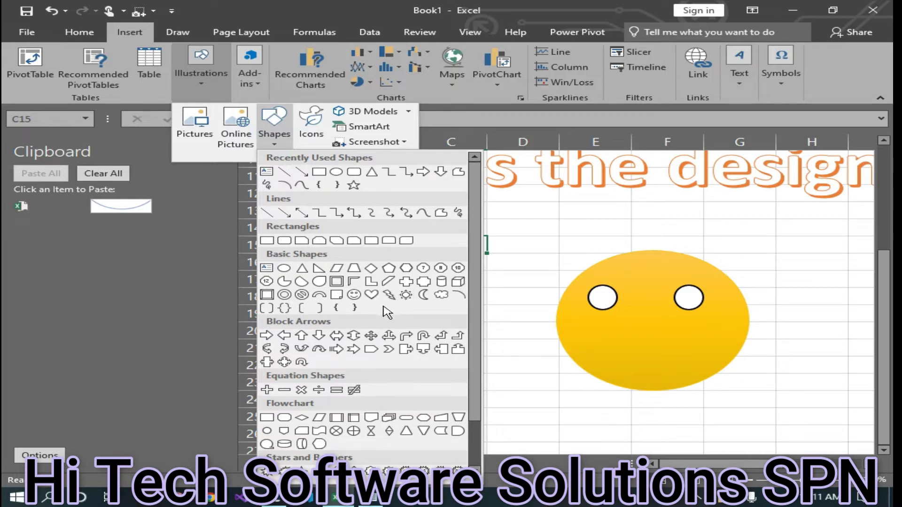
{"action": "left_click", "coordinate": [319, 296]}
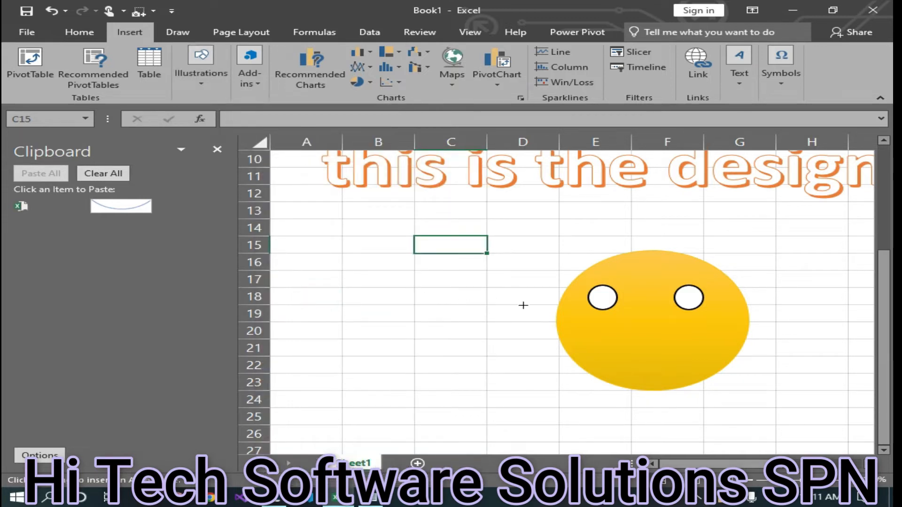
{"action": "mouse_move", "coordinate": [374, 327]}
{"action": "left_mouse_down"}
{"action": "mouse_move", "coordinate": [478, 350]}
{"action": "mouse_move", "coordinate": [473, 284]}
{"action": "mouse_move", "coordinate": [469, 402]}
{"action": "mouse_move", "coordinate": [468, 371]}
{"action": "mouse_move", "coordinate": [454, 380]}
{"action": "left_mouse_up"}
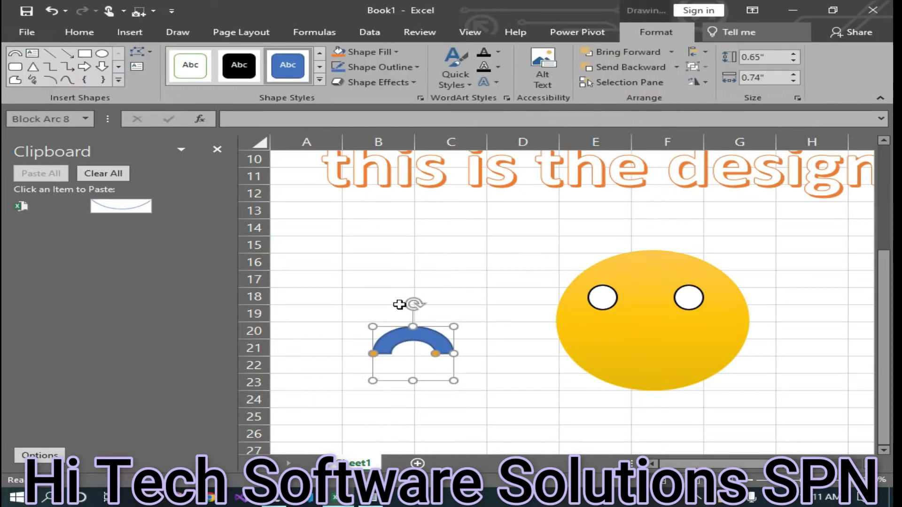
- Turn the block arc upside down and move it onto the lower part of the face as a smiling mouth
{"action": "left_click_drag", "start_coordinate": [414, 303], "coordinate": [415, 338]}
{"action": "scroll", "coordinate": [431, 331], "scroll_direction": "up", "scroll_amount": 2}
{"action": "left_click_drag", "start_coordinate": [404, 277], "coordinate": [618, 274]}
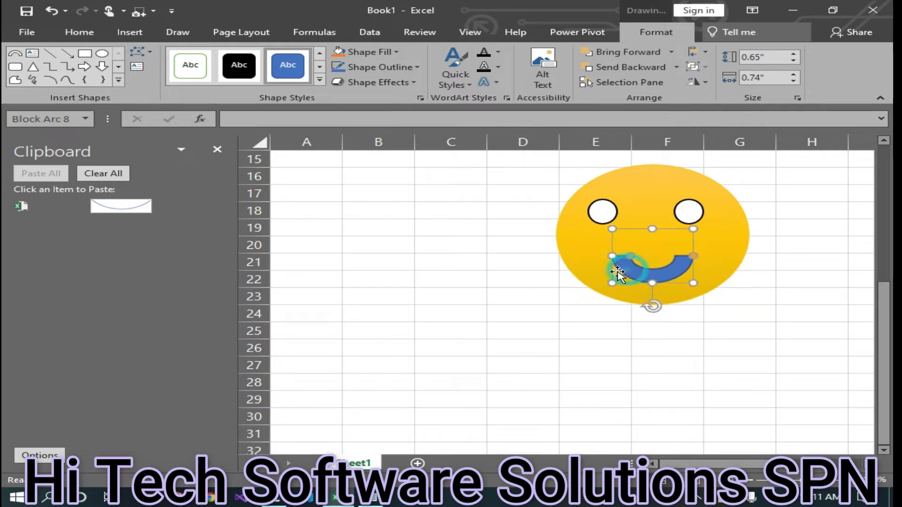
{"action": "left_click", "coordinate": [483, 340]}
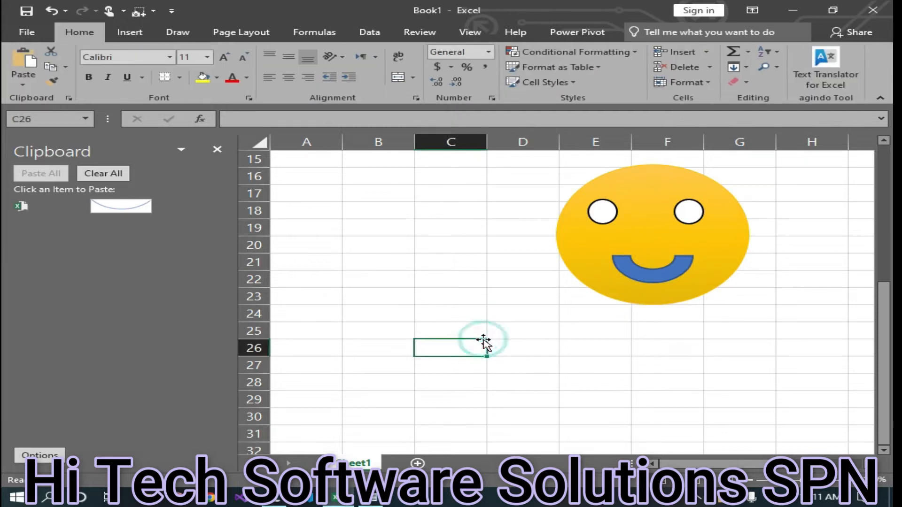
- Move the left eye slightly to the right, above the left end of the mouth
{"action": "left_click", "coordinate": [597, 215]}
{"action": "left_click_drag", "start_coordinate": [620, 221], "coordinate": [629, 222]}
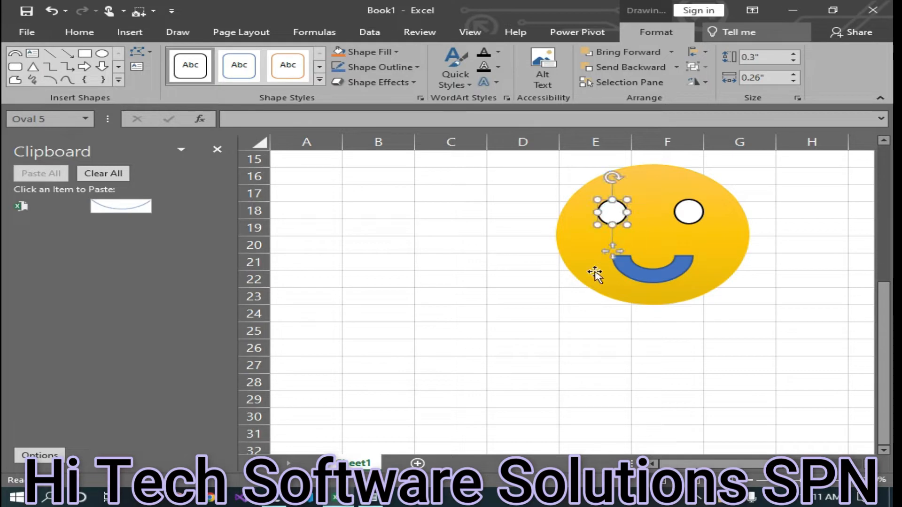
- Insert a Smiley Face shape about 1.15 inches high and 1.11 inches wide on the empty cells left of the yellow face
{"action": "left_click", "coordinate": [582, 301]}
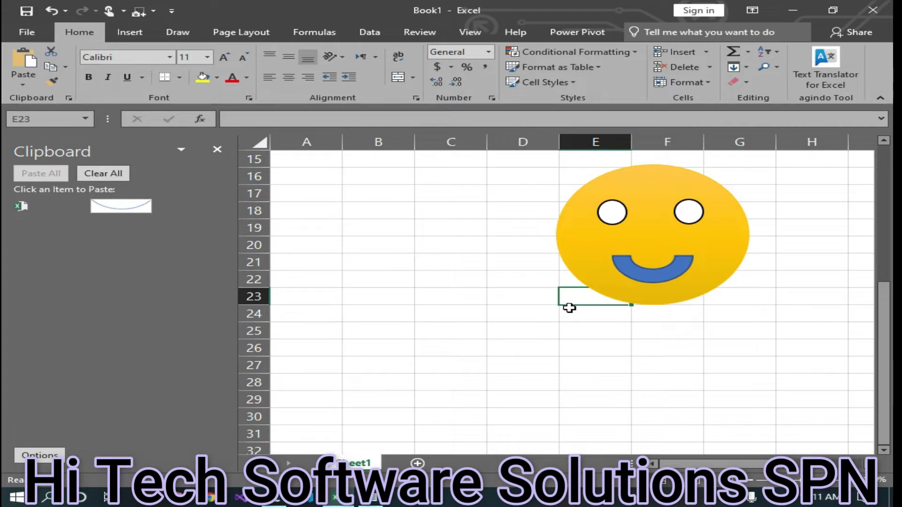
{"action": "left_click", "coordinate": [137, 33]}
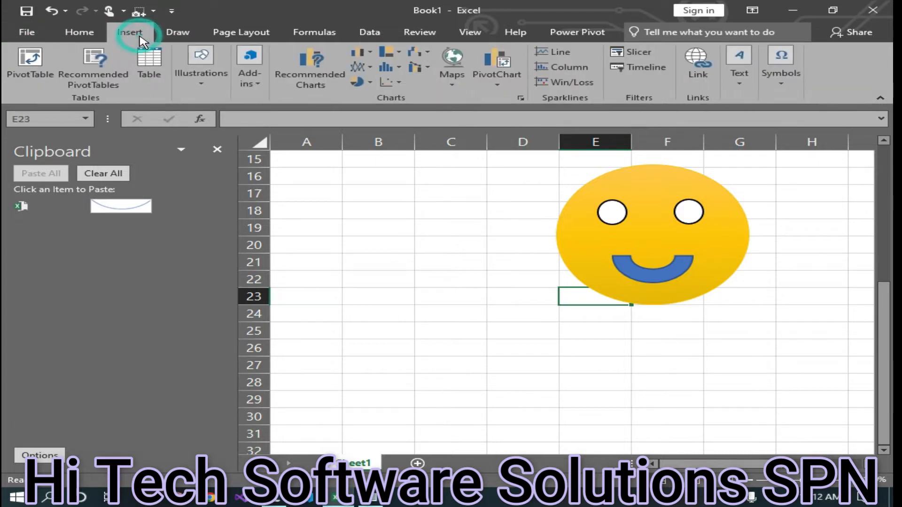
{"action": "left_click", "coordinate": [214, 83]}
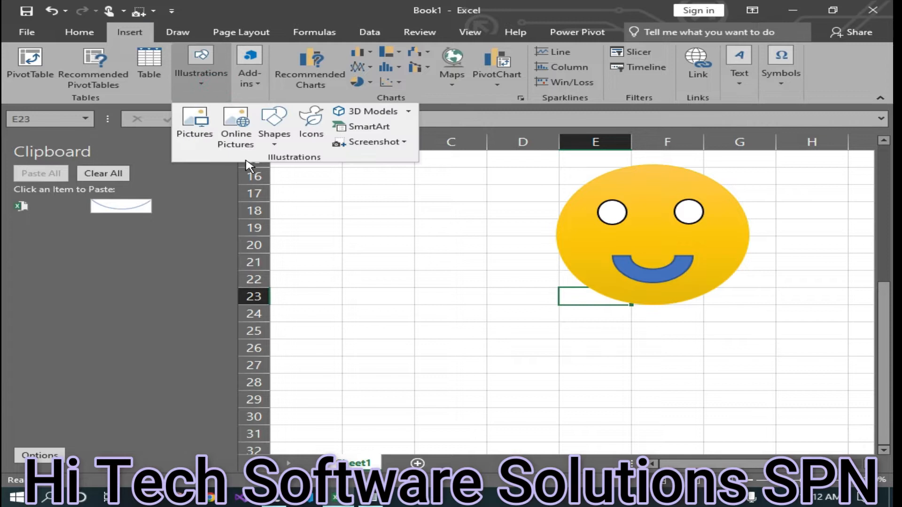
{"action": "left_click", "coordinate": [275, 144]}
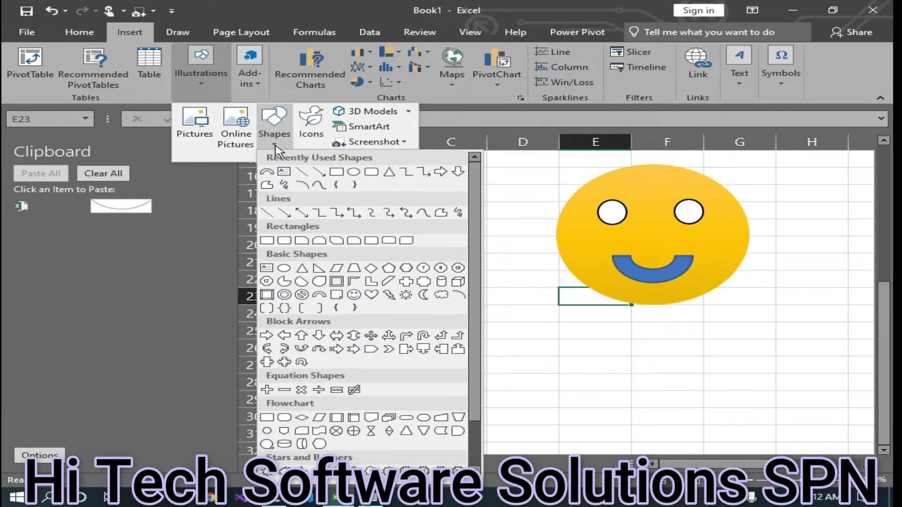
{"action": "left_click", "coordinate": [352, 296]}
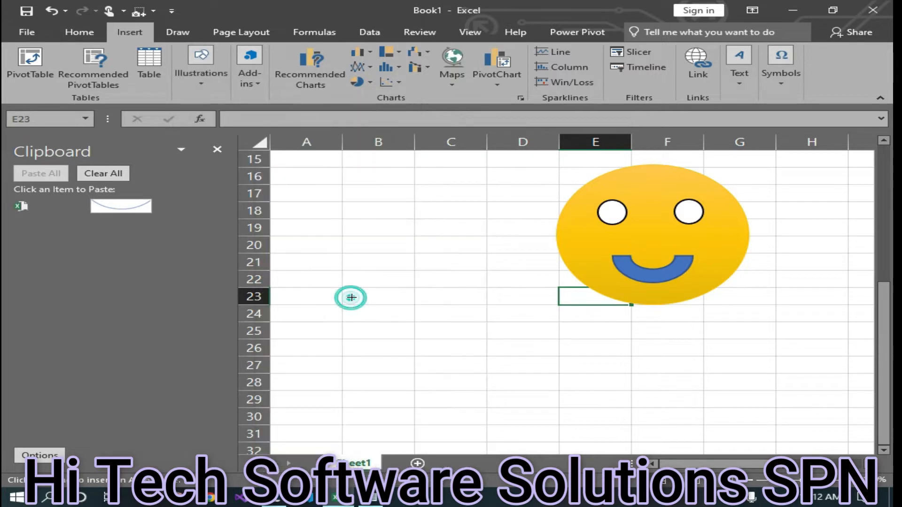
{"action": "left_click_drag", "start_coordinate": [322, 224], "coordinate": [442, 318]}
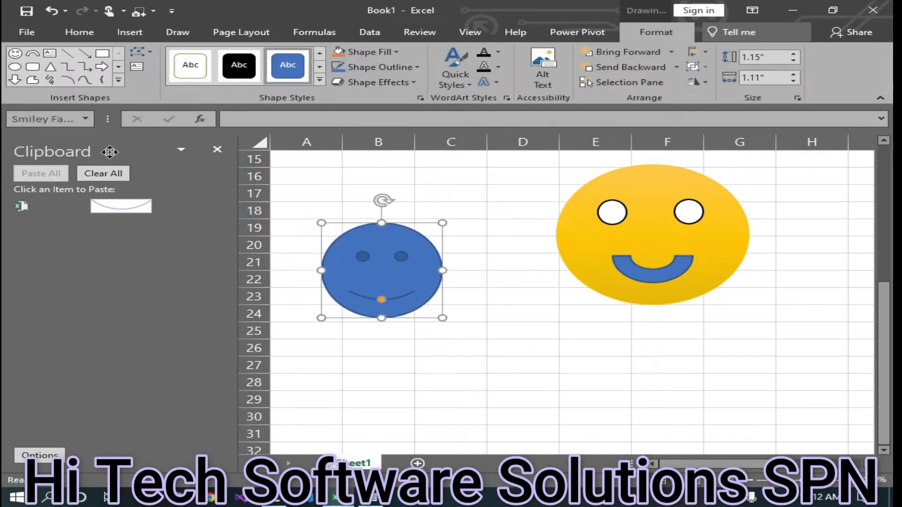
{"action": "left_click", "coordinate": [626, 385]}
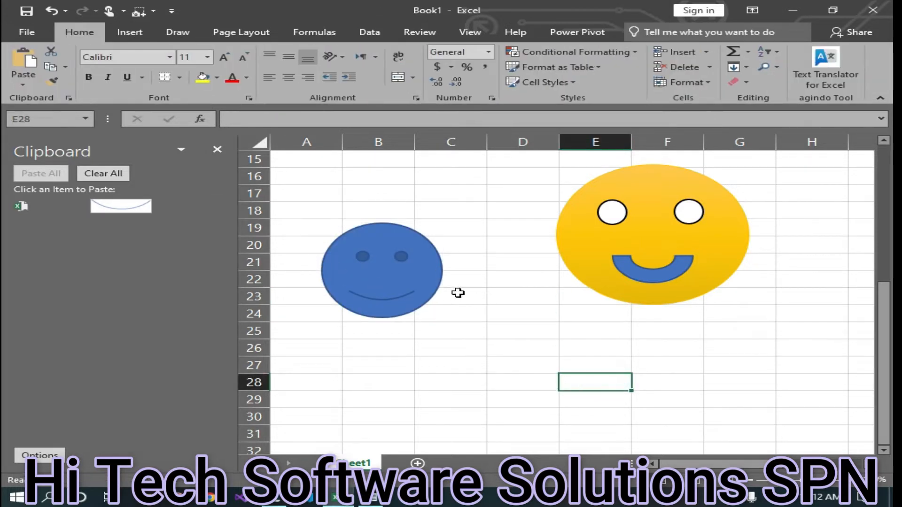
- Apply the gold theme style from the fifth row of the shape styles to the small smiley shape
{"action": "left_click", "coordinate": [362, 258]}
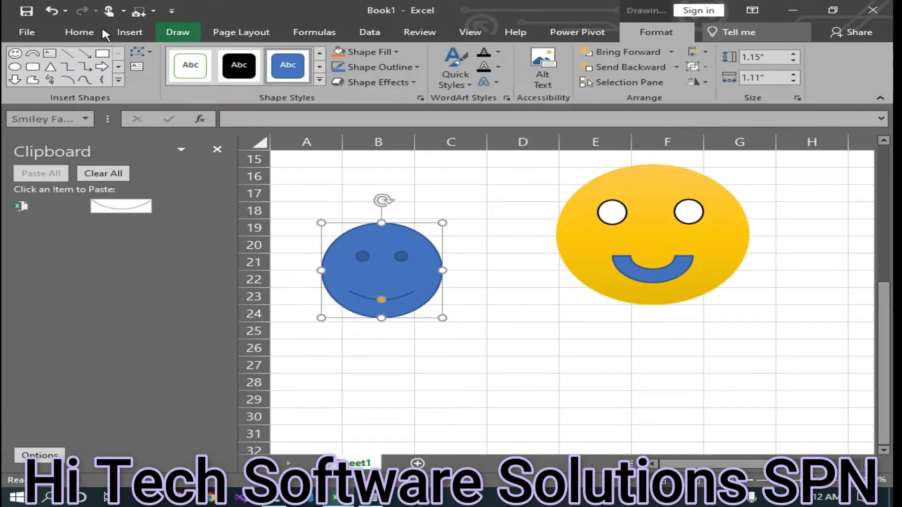
{"action": "left_click", "coordinate": [319, 81]}
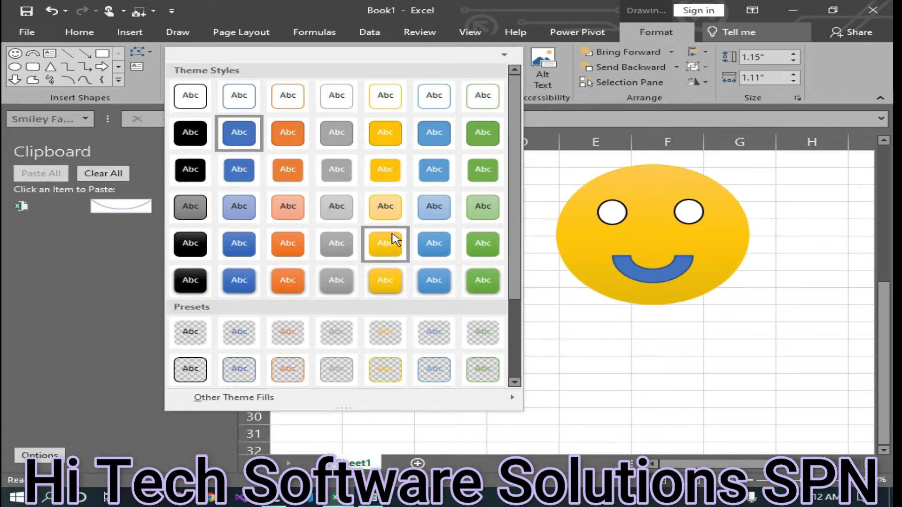
{"action": "left_click", "coordinate": [390, 241]}
{"action": "left_click", "coordinate": [601, 373]}
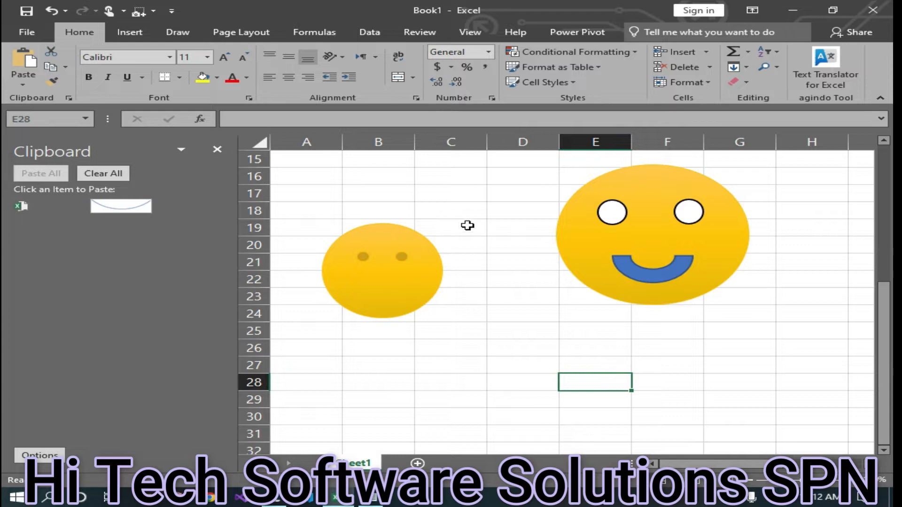
- Cut the small smiley shape from the sheet
{"action": "right_click", "coordinate": [414, 288]}
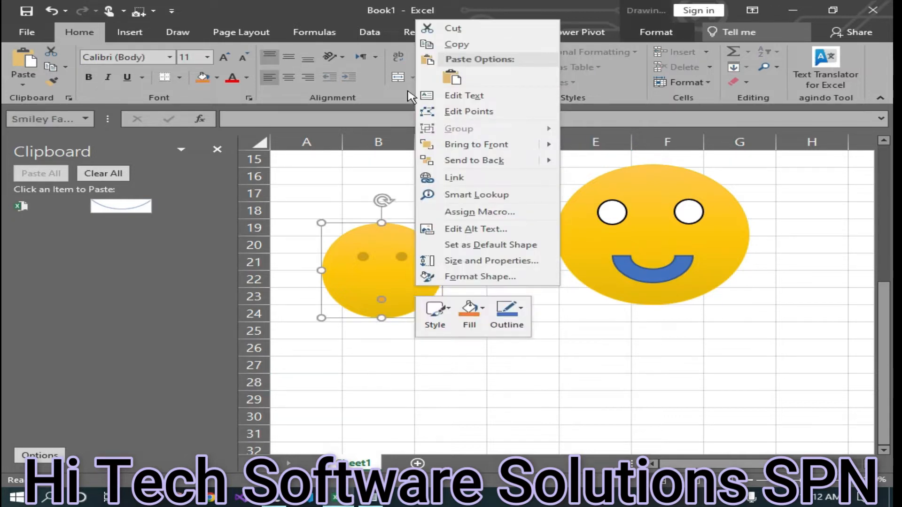
{"action": "left_click", "coordinate": [477, 28]}
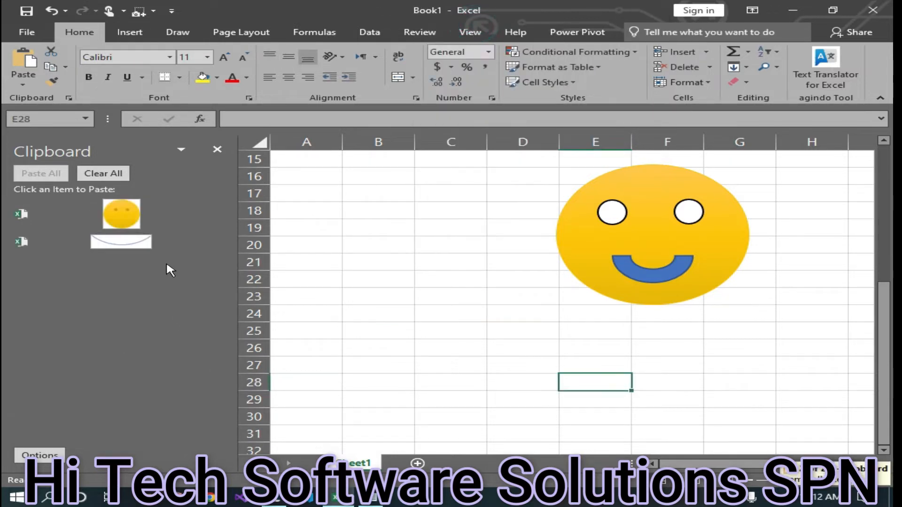
- Clear all collected clipboard items and close the Clipboard pane
{"action": "left_click", "coordinate": [99, 174]}
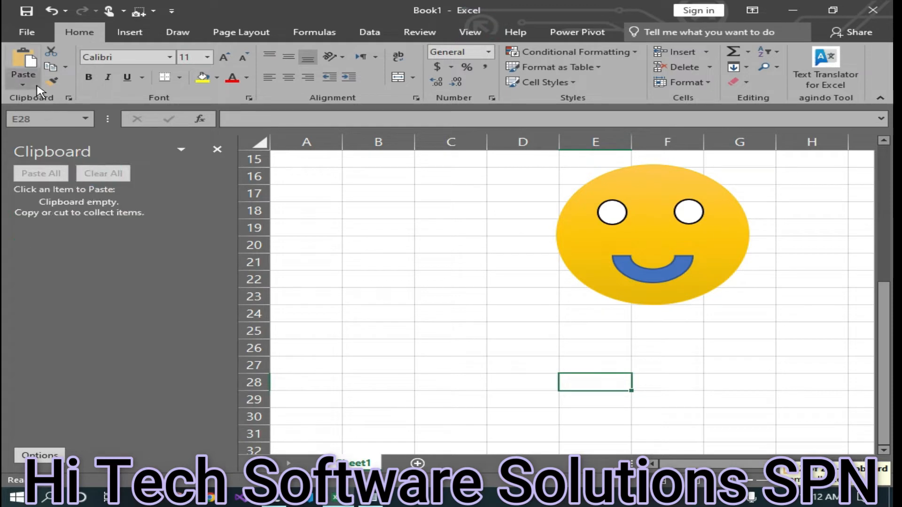
{"action": "left_click", "coordinate": [217, 149]}
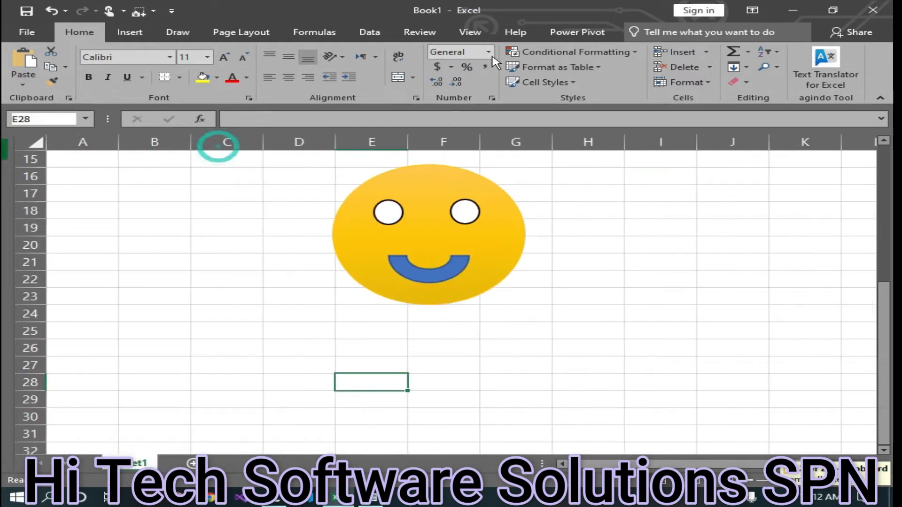
- Select the text box and look through the shape categories available for insertion among its drawing format options
{"action": "scroll", "coordinate": [477, 269], "scroll_direction": "up", "scroll_amount": 5}
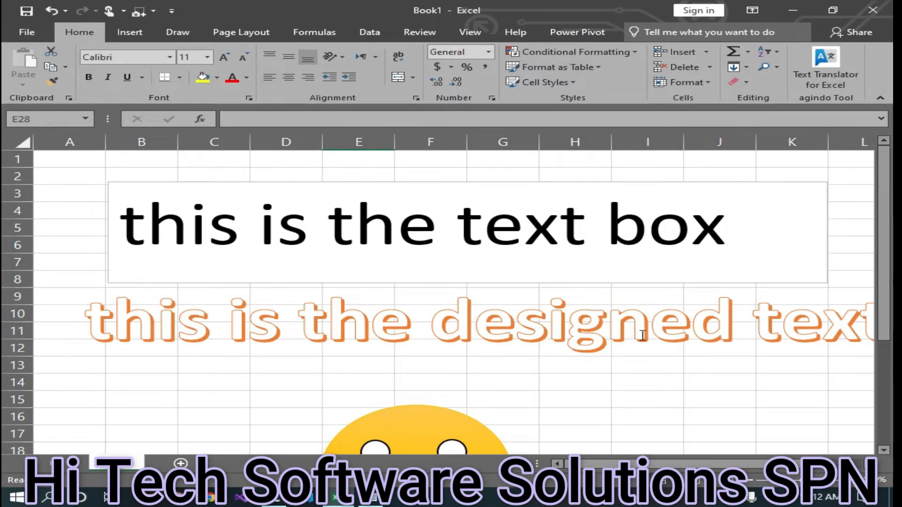
{"action": "left_click", "coordinate": [431, 335]}
{"action": "left_click", "coordinate": [149, 319]}
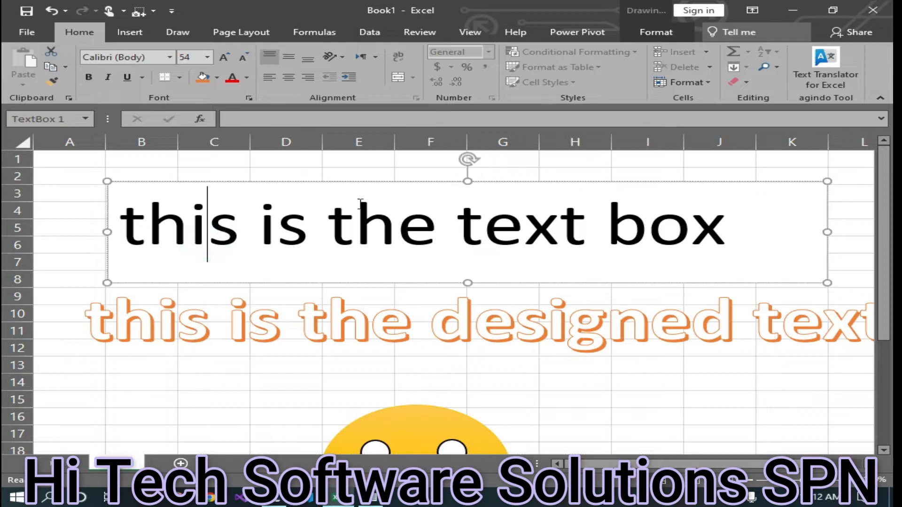
{"action": "left_click", "coordinate": [649, 31]}
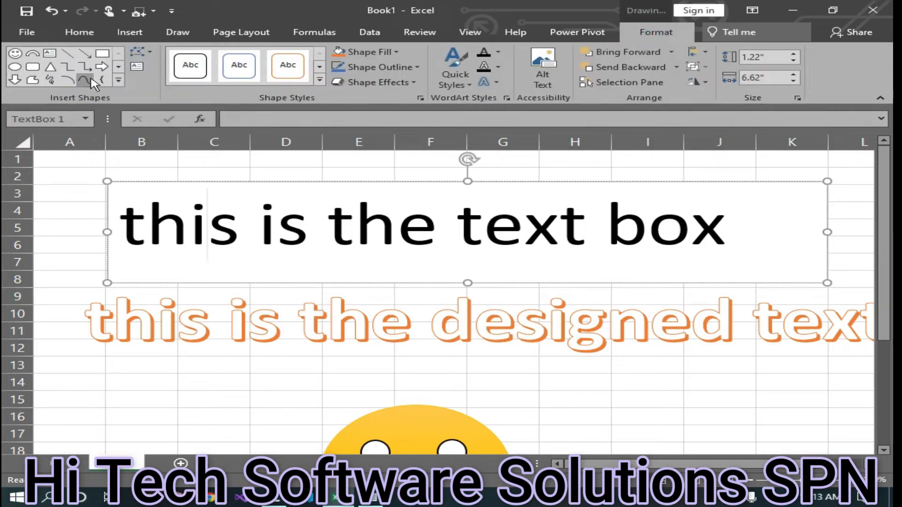
{"action": "left_click", "coordinate": [119, 81]}
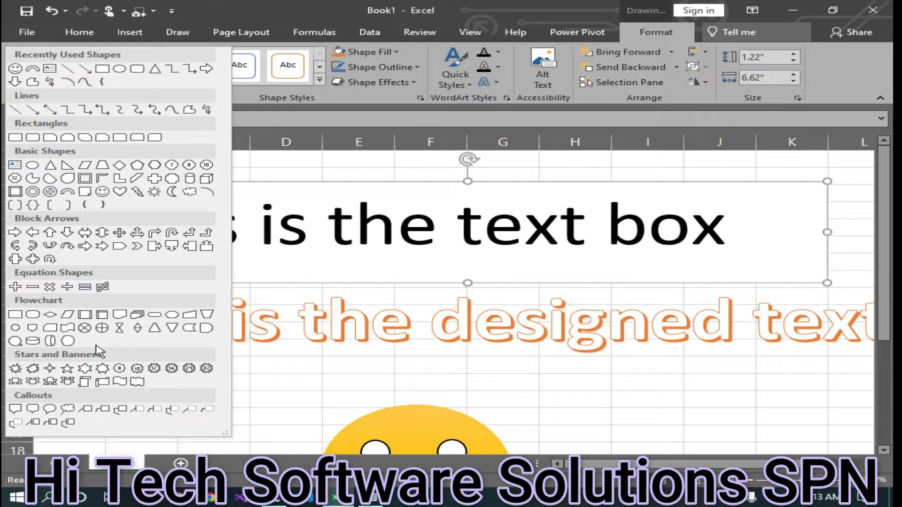
{"action": "left_click", "coordinate": [295, 394]}
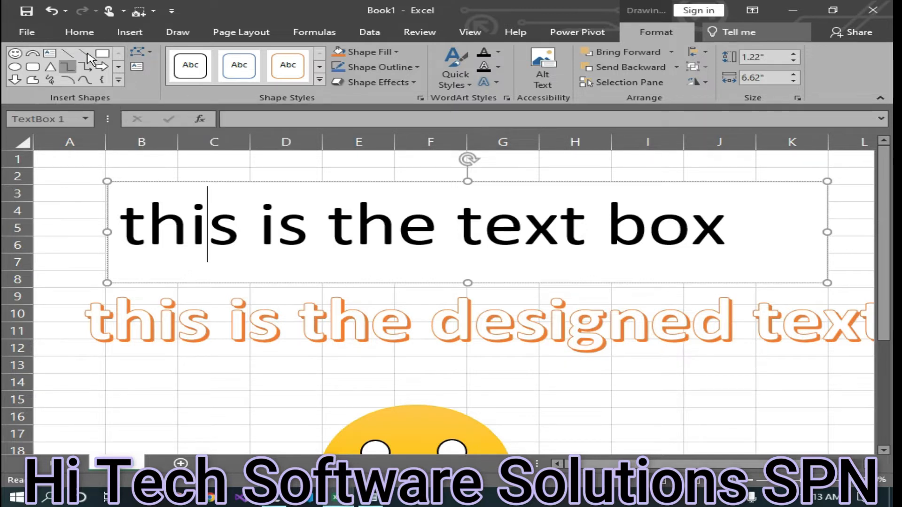
- Draw a rectangle about 0.96 inches high and 1.65 inches wide below the WordArt, left of the yellow face
{"action": "left_click", "coordinate": [102, 53]}
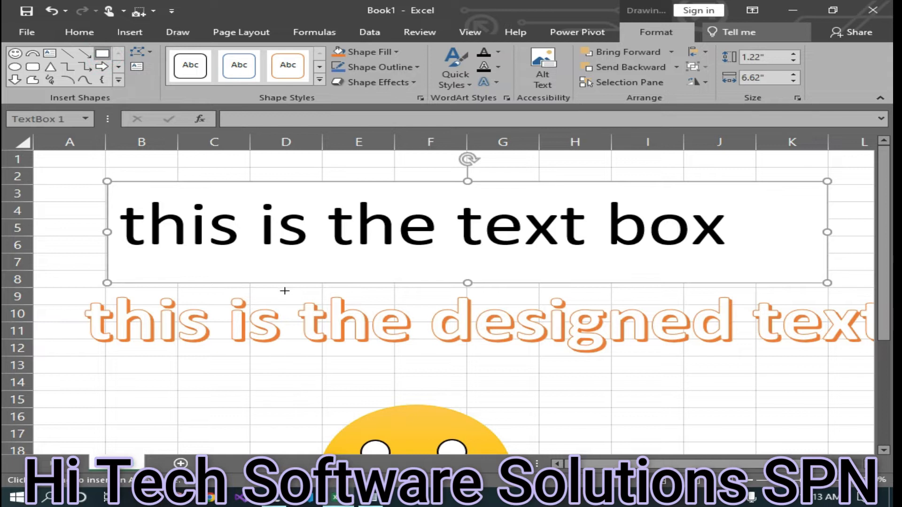
{"action": "scroll", "coordinate": [304, 376], "scroll_direction": "down", "scroll_amount": 1}
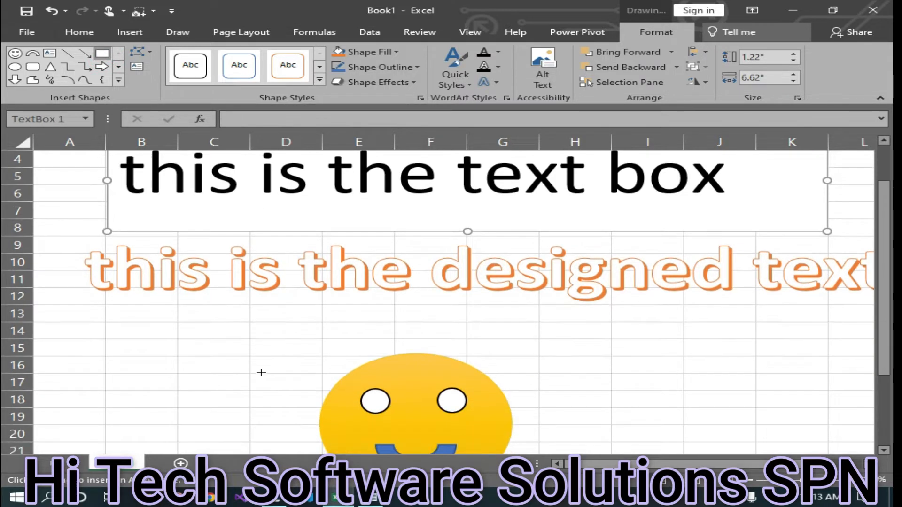
{"action": "left_click_drag", "start_coordinate": [104, 348], "coordinate": [284, 427]}
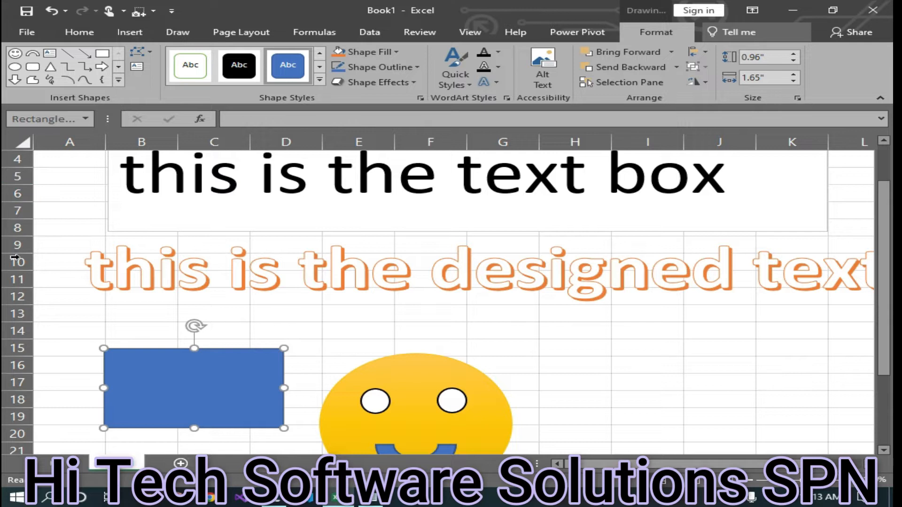
- Change the rectangle to one with both top corners snipped and stretch it upward to about 1.13 inches high
{"action": "left_click", "coordinate": [141, 56]}
{"action": "mouse_move", "coordinate": [165, 71]}
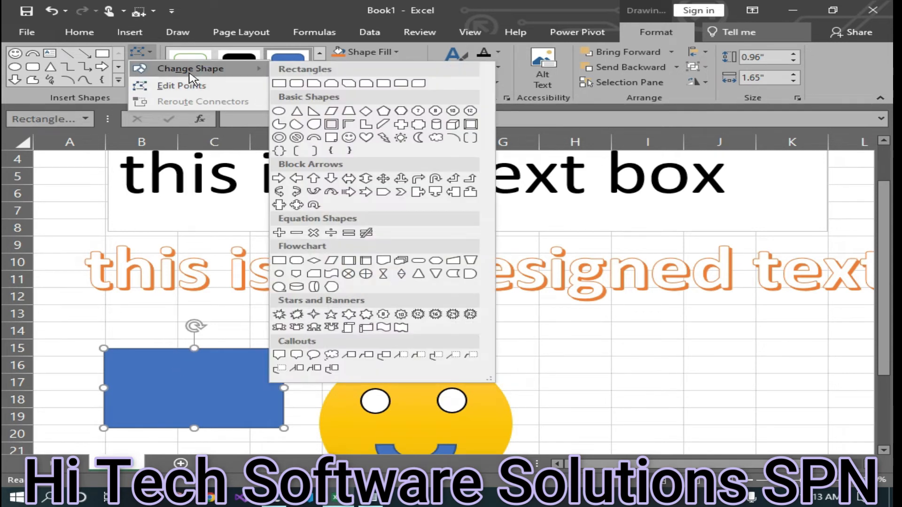
{"action": "left_click", "coordinate": [328, 82]}
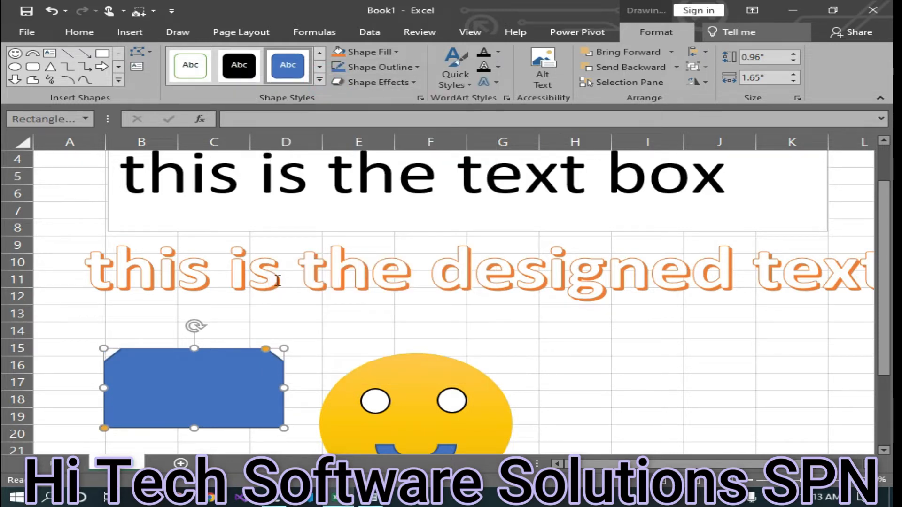
{"action": "mouse_move", "coordinate": [194, 352]}
{"action": "left_mouse_down"}
{"action": "mouse_move", "coordinate": [195, 287]}
{"action": "mouse_move", "coordinate": [196, 334]}
{"action": "left_mouse_up"}
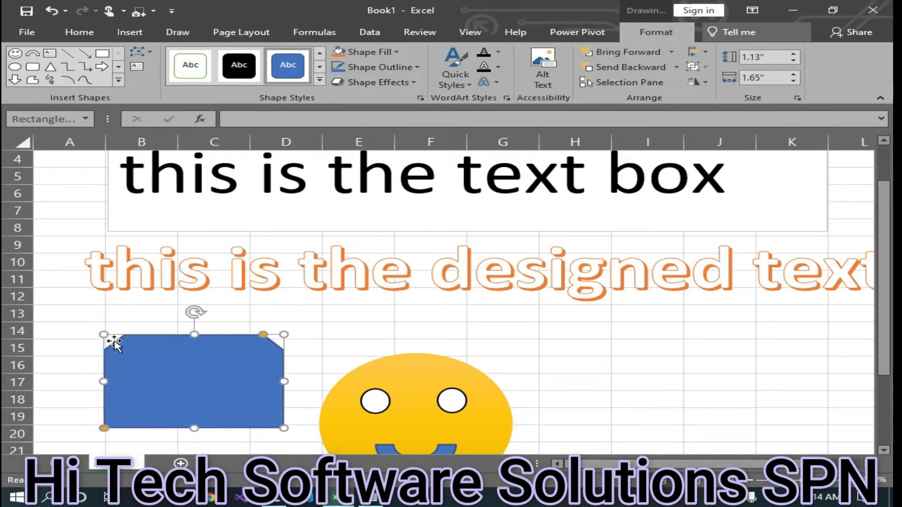
{"action": "left_click", "coordinate": [364, 331]}
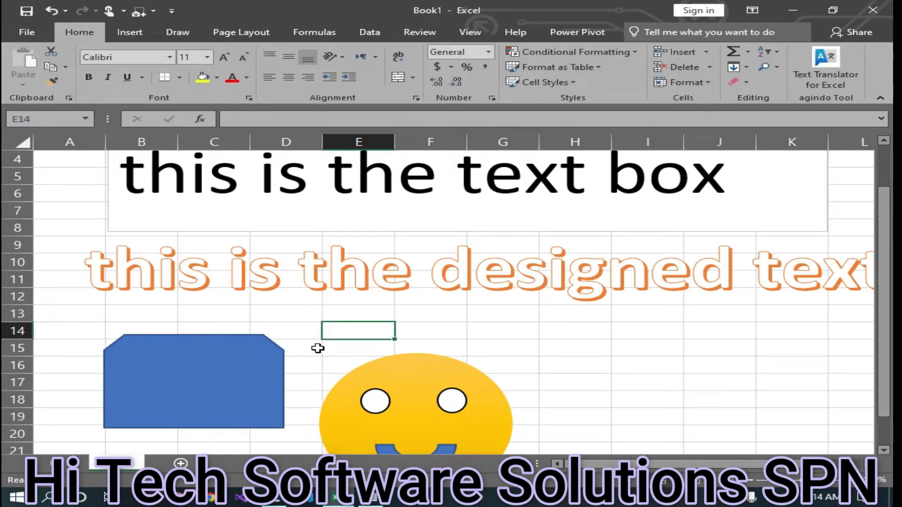
- Change the snipped-corner shape back to a plain rectangle
{"action": "left_click", "coordinate": [241, 375]}
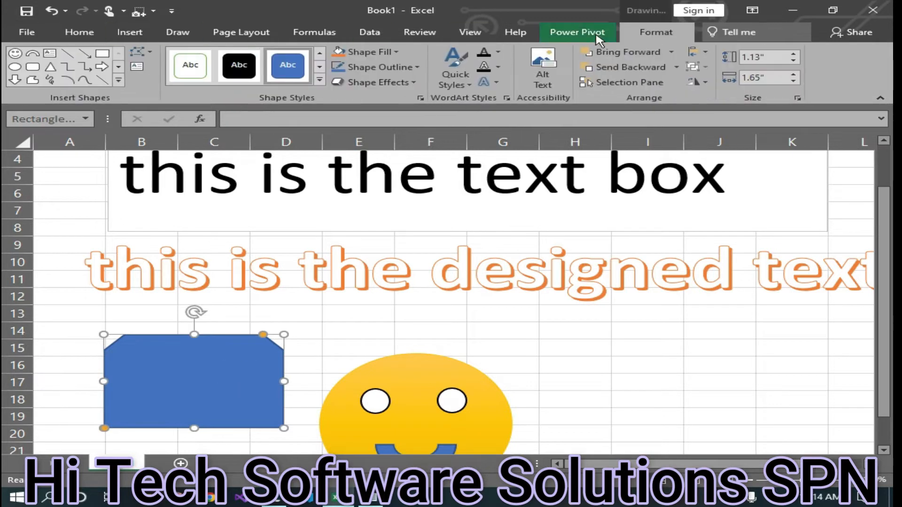
{"action": "left_click", "coordinate": [141, 52]}
{"action": "mouse_move", "coordinate": [247, 70]}
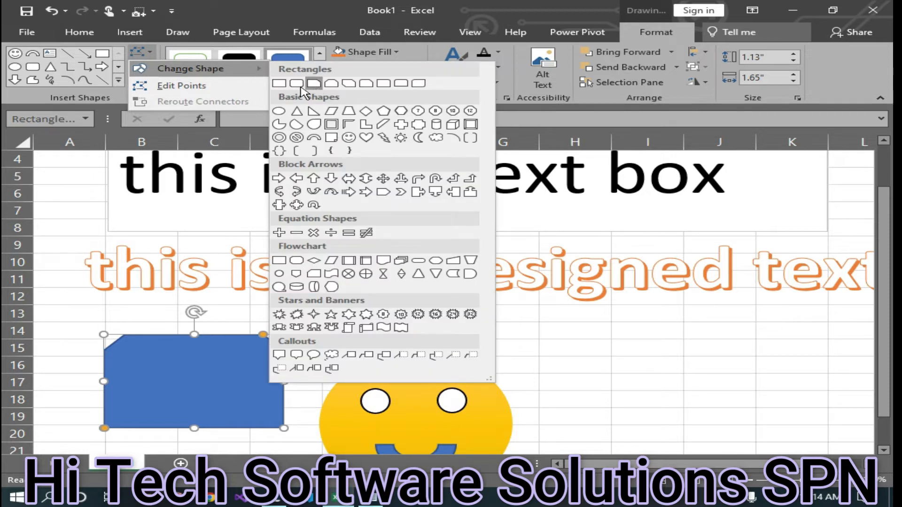
{"action": "left_click", "coordinate": [278, 83]}
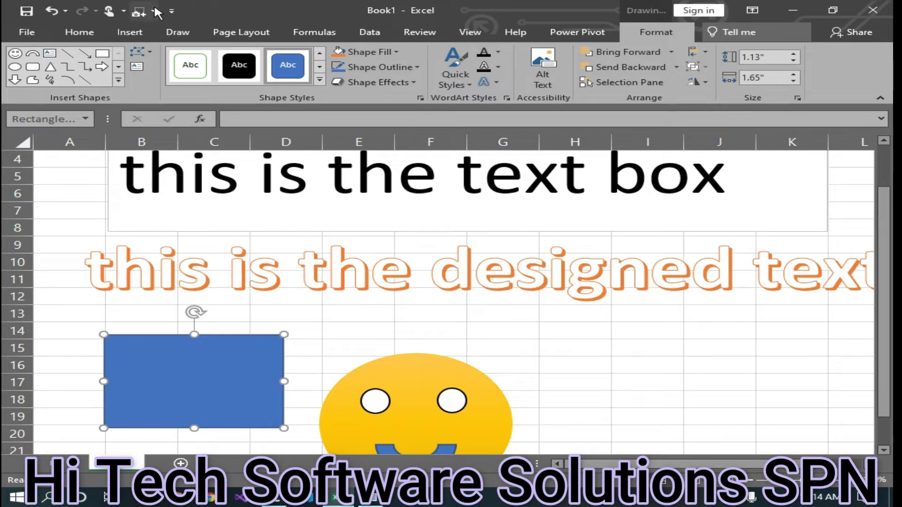
- Reshape the rectangle through its edit points into a near-triangle peaking at row 12, with a curved bulge on its lower right side
{"action": "left_click", "coordinate": [139, 52]}
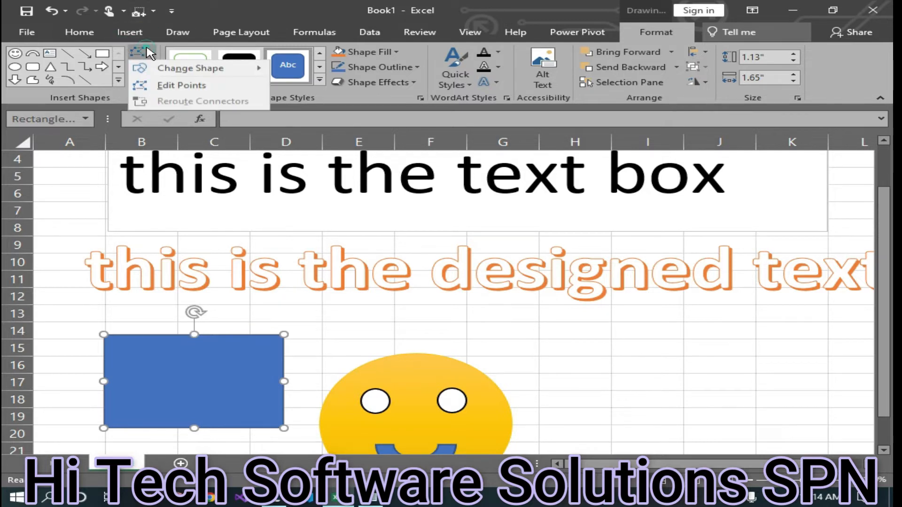
{"action": "left_click", "coordinate": [187, 86]}
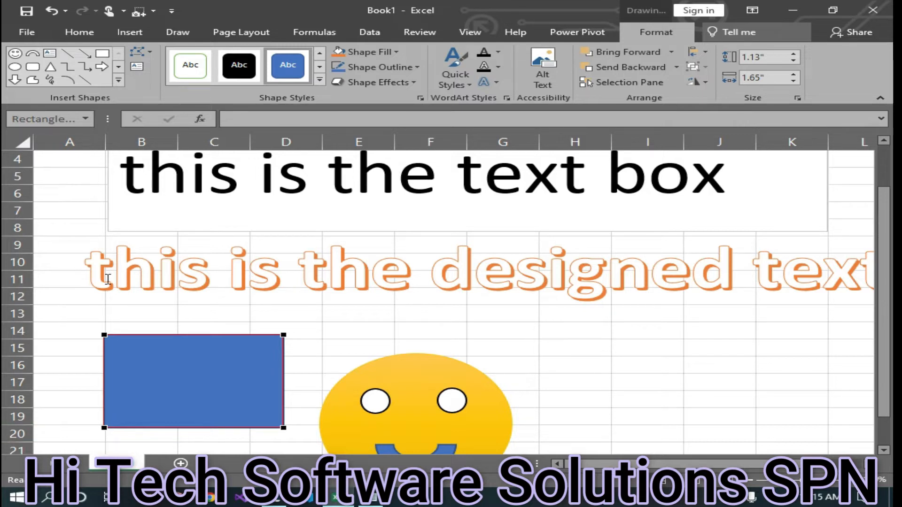
{"action": "left_click_drag", "start_coordinate": [106, 334], "coordinate": [181, 295]}
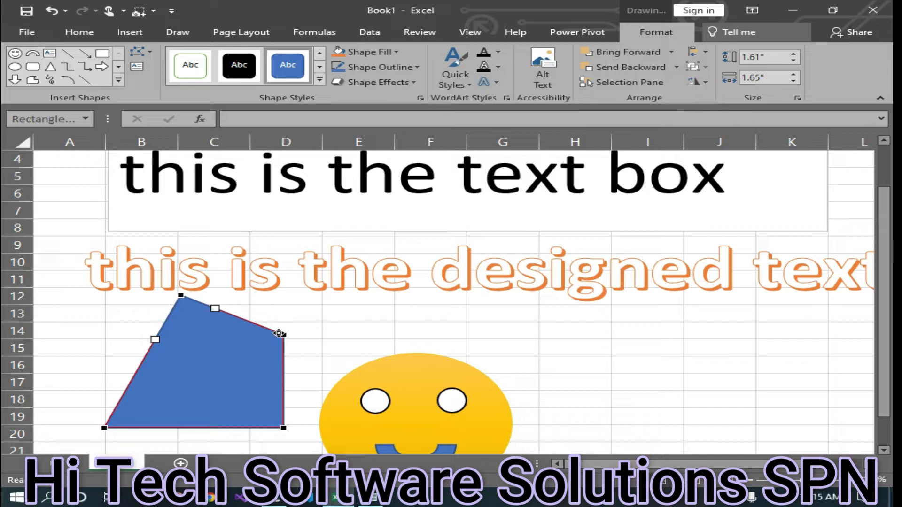
{"action": "left_click_drag", "start_coordinate": [285, 338], "coordinate": [232, 375]}
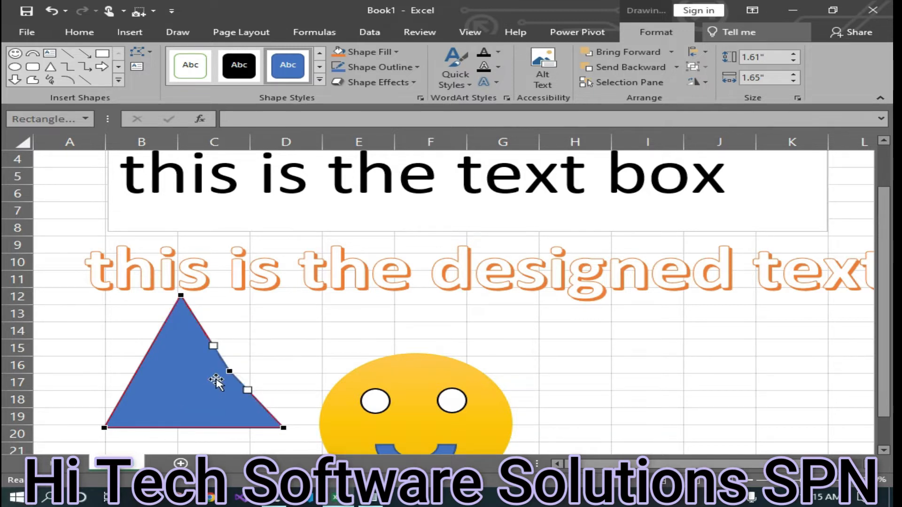
{"action": "left_click_drag", "start_coordinate": [229, 371], "coordinate": [234, 367]}
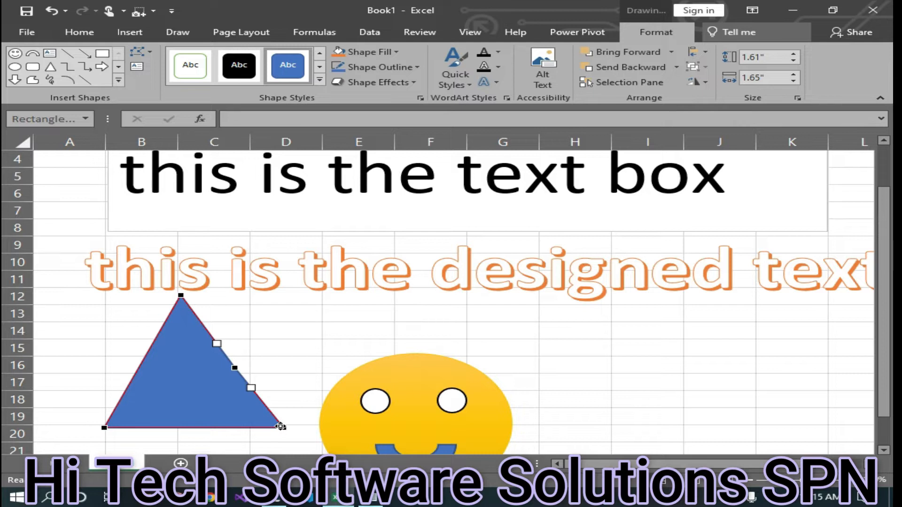
{"action": "left_click_drag", "start_coordinate": [281, 427], "coordinate": [339, 365]}
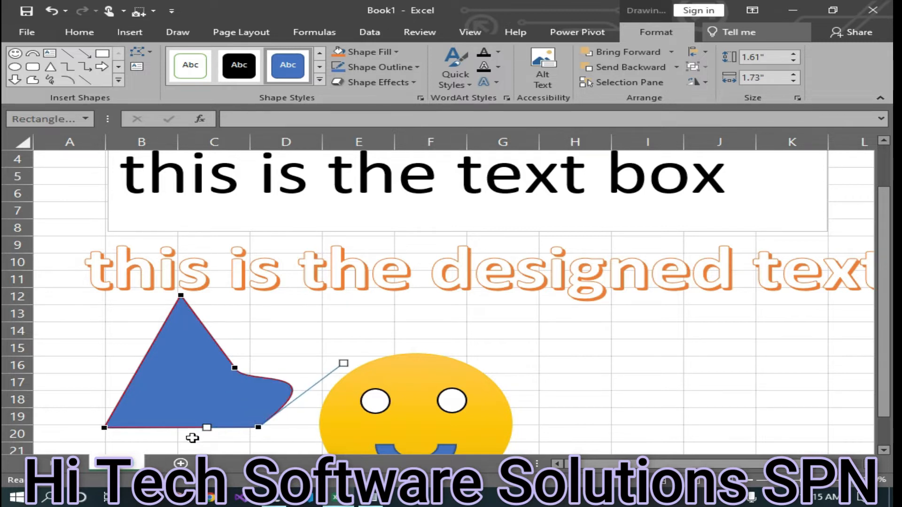
- Reshape the blue shape's right side with its edit points, bringing the middle point up to row 14 and curving the edge below inward
{"action": "left_click_drag", "start_coordinate": [237, 370], "coordinate": [255, 403]}
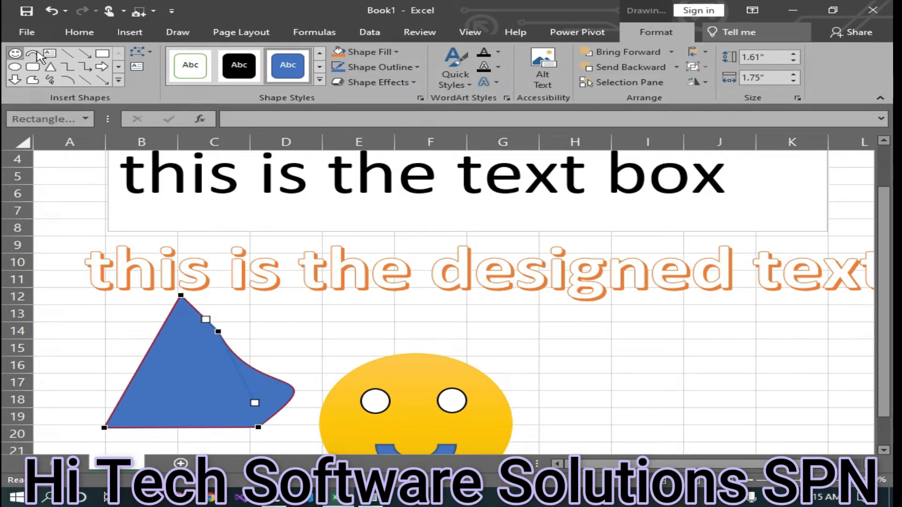
{"action": "left_click", "coordinate": [140, 52]}
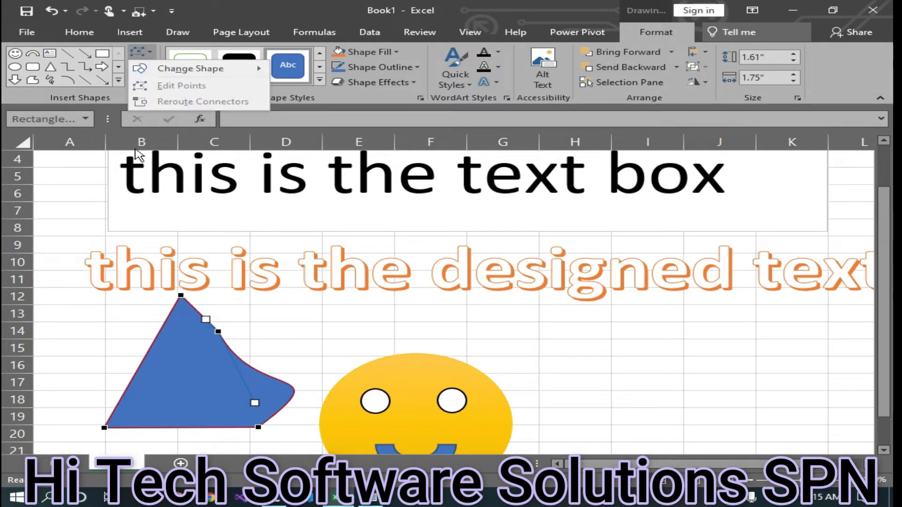
{"action": "left_click", "coordinate": [342, 348]}
{"action": "left_click", "coordinate": [313, 345]}
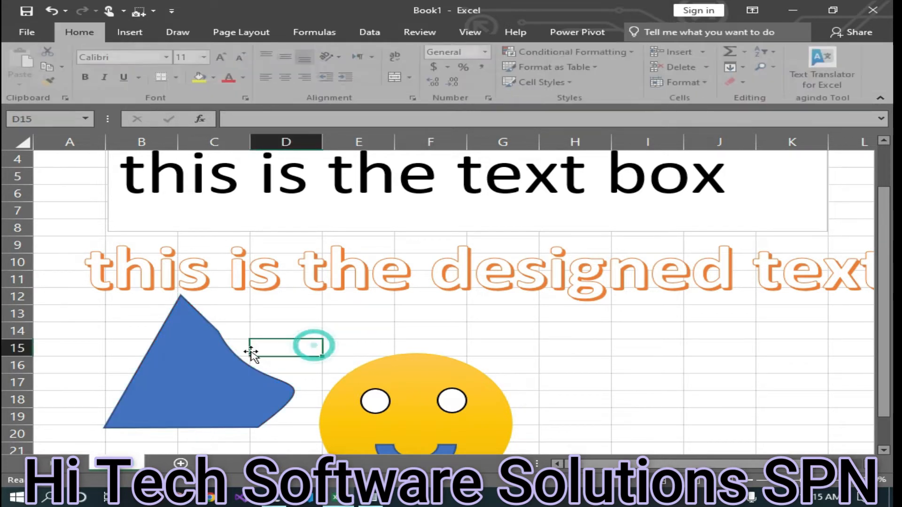
- Examine the shape-editing options available for the yellow face and the reshaped blue shape
{"action": "left_click", "coordinate": [338, 390]}
{"action": "left_click", "coordinate": [140, 52]}
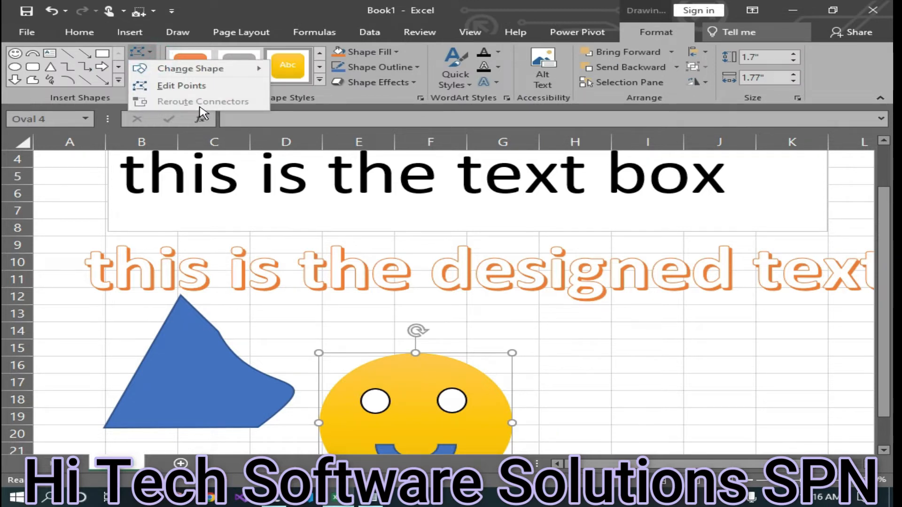
{"action": "left_click", "coordinate": [203, 399]}
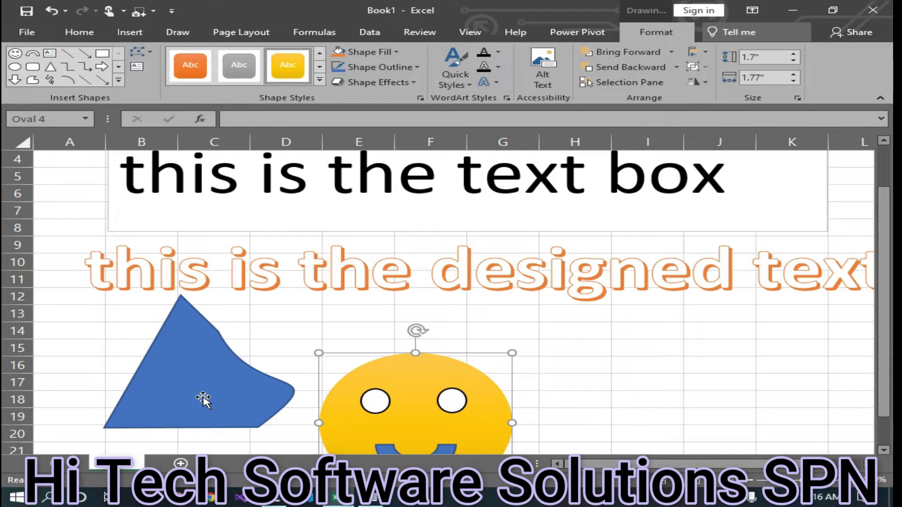
{"action": "left_click", "coordinate": [201, 389]}
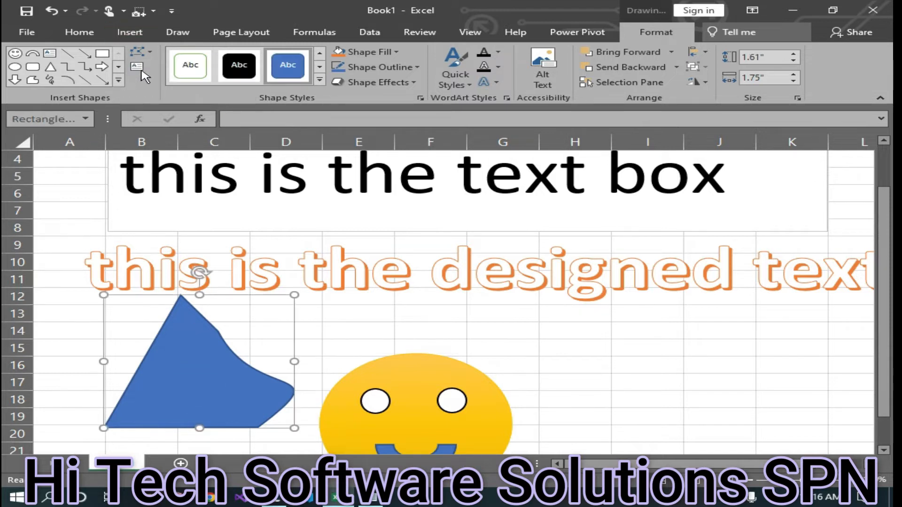
{"action": "left_click", "coordinate": [139, 52]}
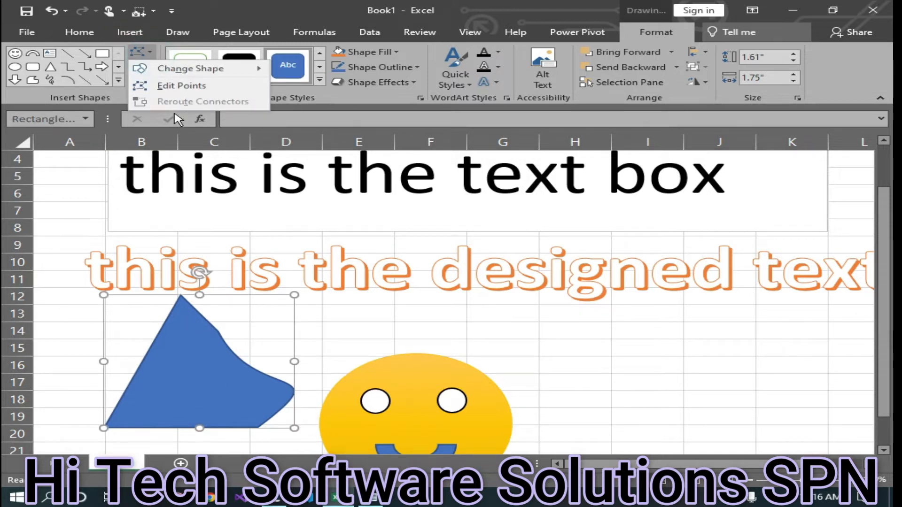
{"action": "right_click", "coordinate": [203, 332]}
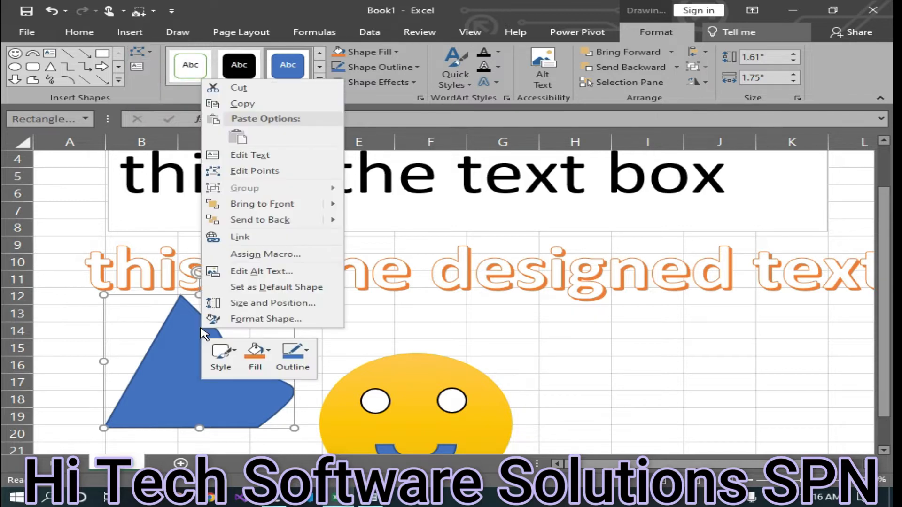
{"action": "left_click", "coordinate": [172, 337]}
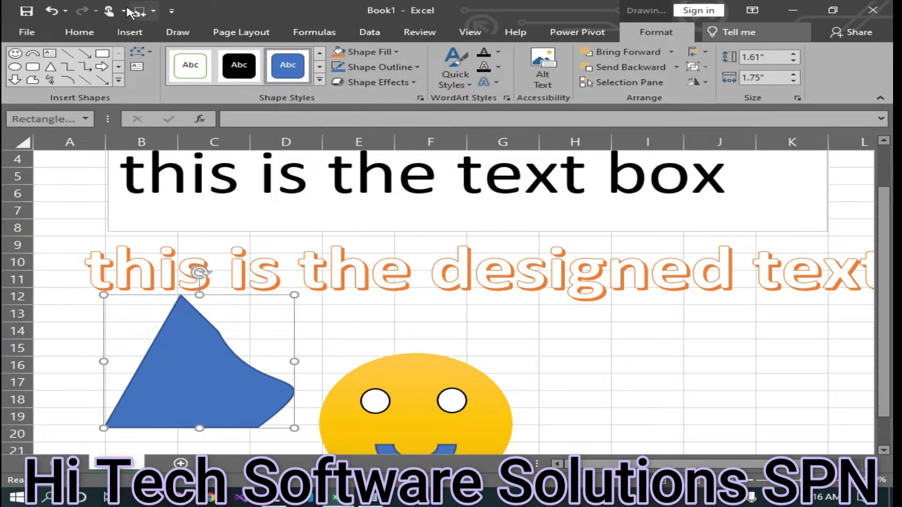
{"action": "left_click", "coordinate": [147, 54]}
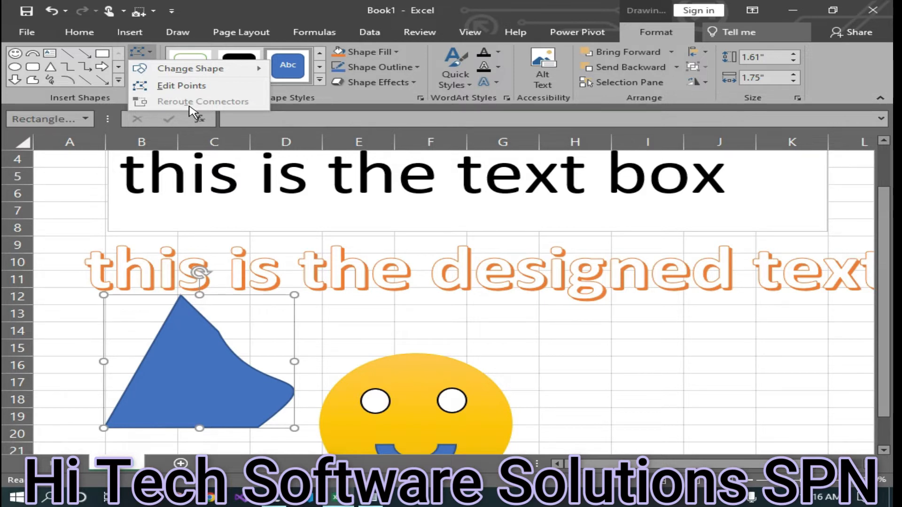
{"action": "left_click", "coordinate": [143, 327]}
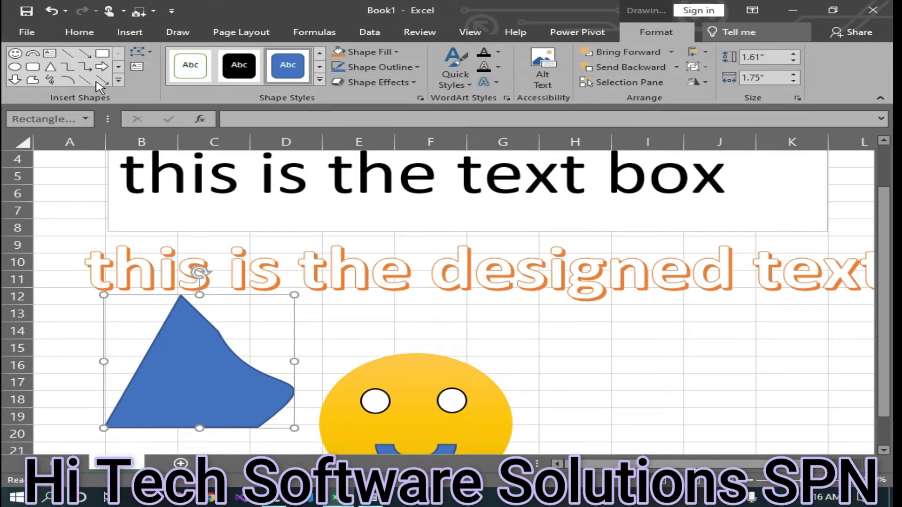
- Draw an empty text box over about G14 to J18, beside the yellow face, and cut it again
{"action": "left_click", "coordinate": [136, 67]}
{"action": "left_click_drag", "start_coordinate": [490, 325], "coordinate": [725, 401]}
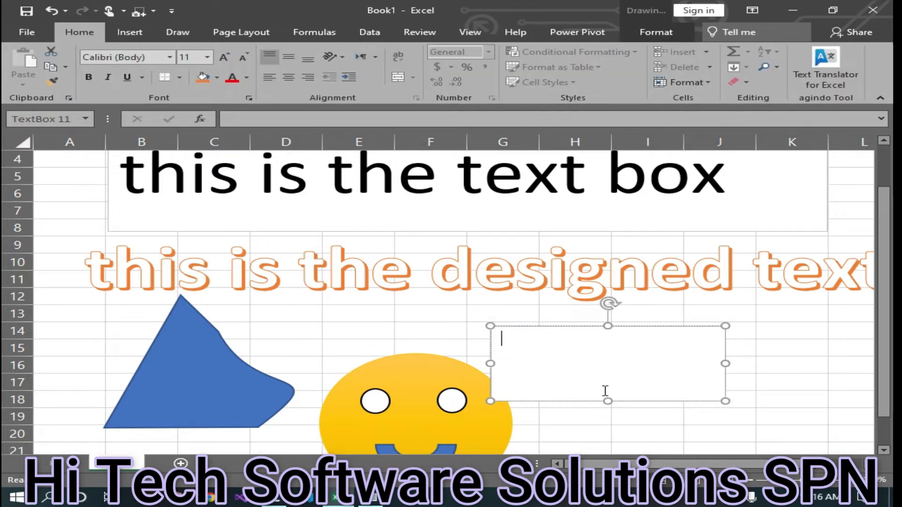
{"action": "key", "text": "ctrl+x"}
- Examine the theme shape styles available for the "this is the designed text" WordArt
{"action": "left_click", "coordinate": [396, 271]}
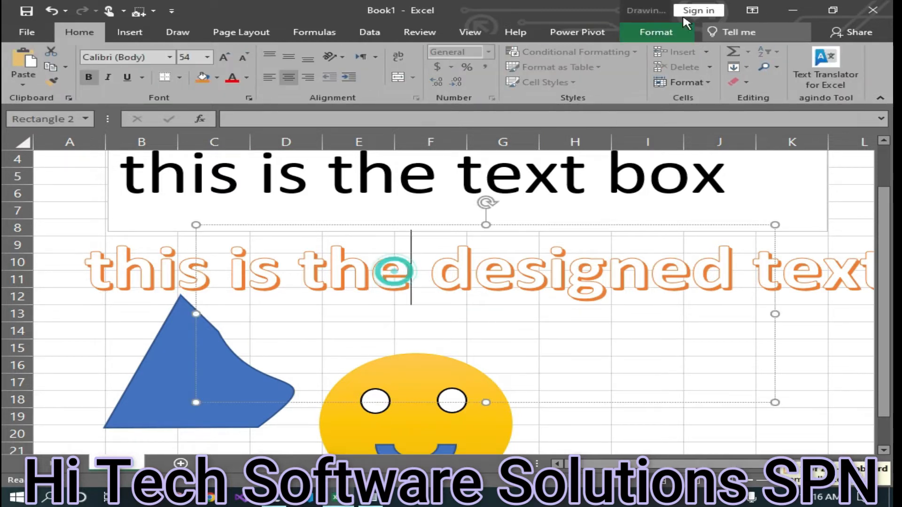
{"action": "left_click", "coordinate": [658, 35]}
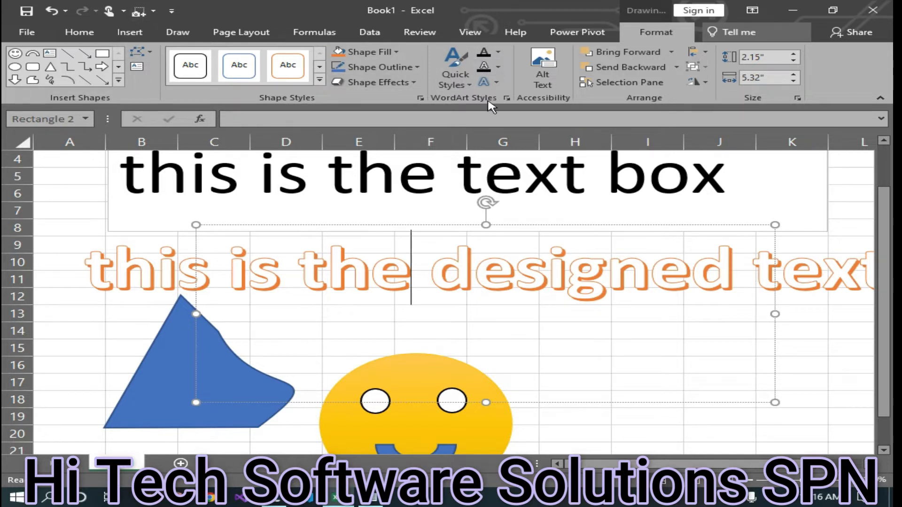
{"action": "left_click", "coordinate": [319, 80]}
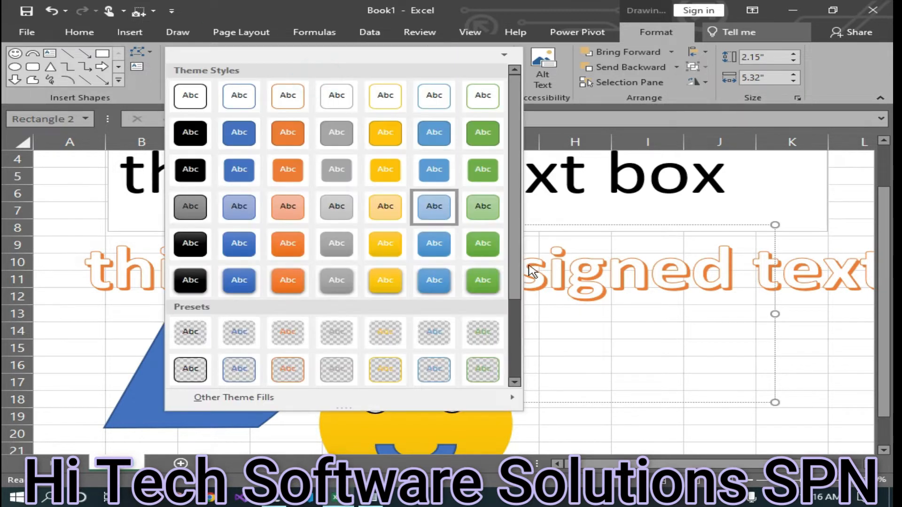
{"action": "left_click", "coordinate": [634, 380]}
{"action": "left_click", "coordinate": [379, 268]}
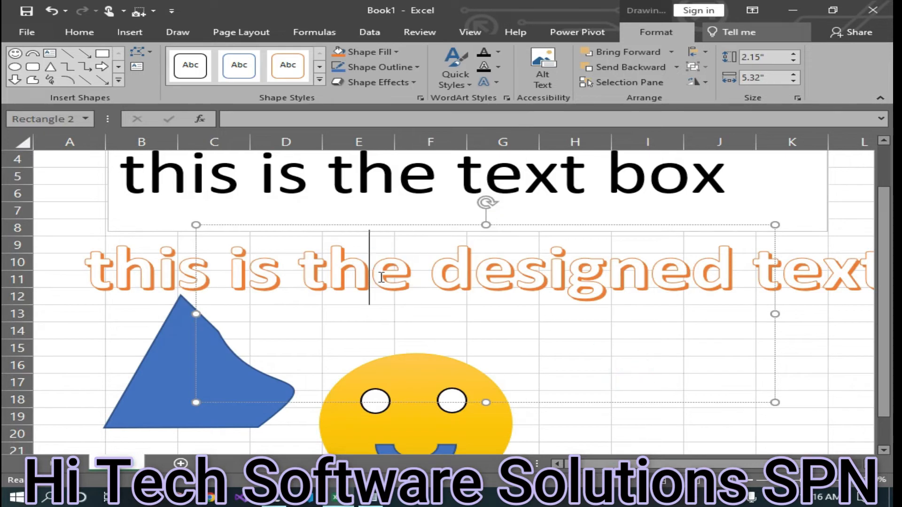
{"action": "key", "text": "ctrl+a"}
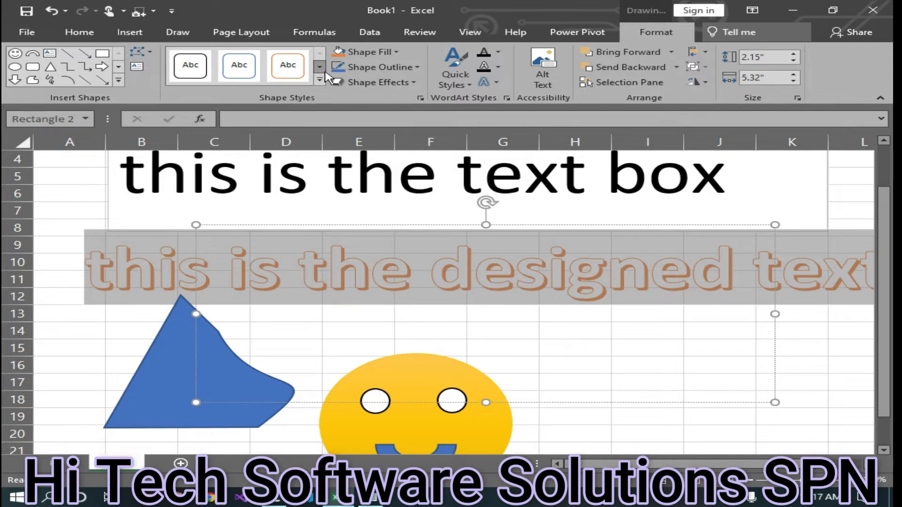
{"action": "left_click", "coordinate": [393, 310]}
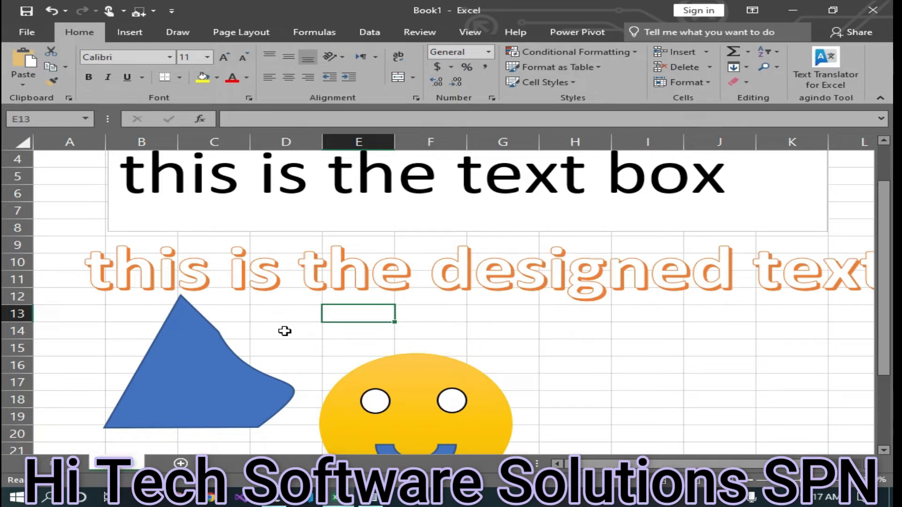
- Apply the yellow shape style from the last row of the theme styles to the "this is the designed text" WordArt
{"action": "left_click", "coordinate": [289, 282]}
{"action": "left_click", "coordinate": [319, 92]}
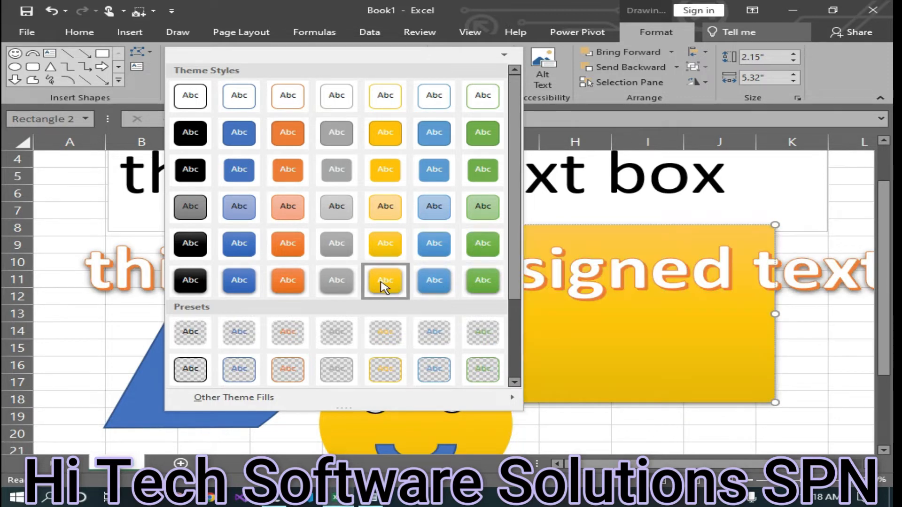
{"action": "left_click", "coordinate": [384, 285]}
- Widen the yellow WordArt box to about 7.38 inches on both sides and move it to the right of the smiley face
{"action": "left_click_drag", "start_coordinate": [195, 313], "coordinate": [39, 313]}
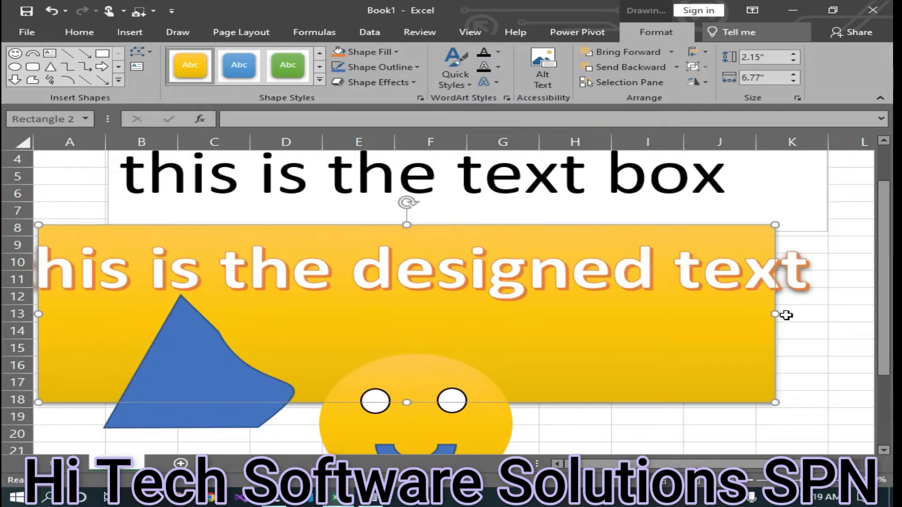
{"action": "left_click_drag", "start_coordinate": [775, 313], "coordinate": [840, 314]}
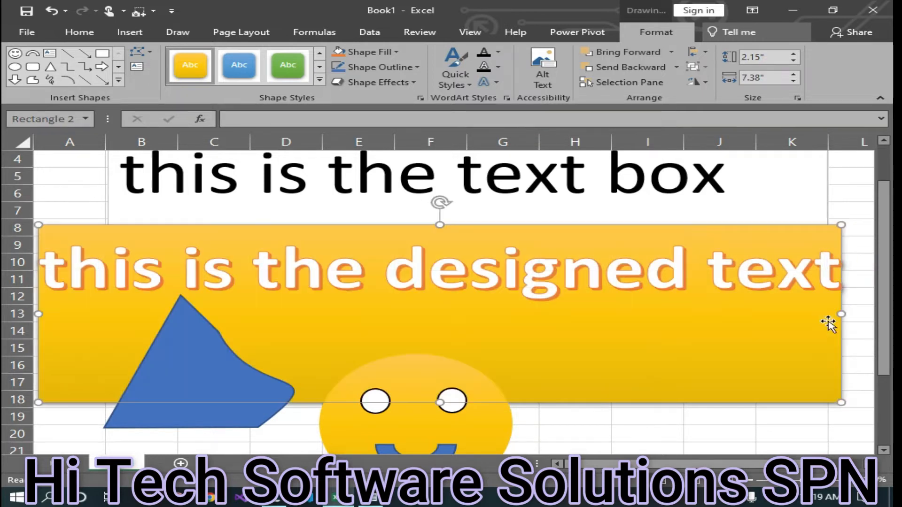
{"action": "scroll", "coordinate": [563, 293], "scroll_direction": "down", "scroll_amount": 5}
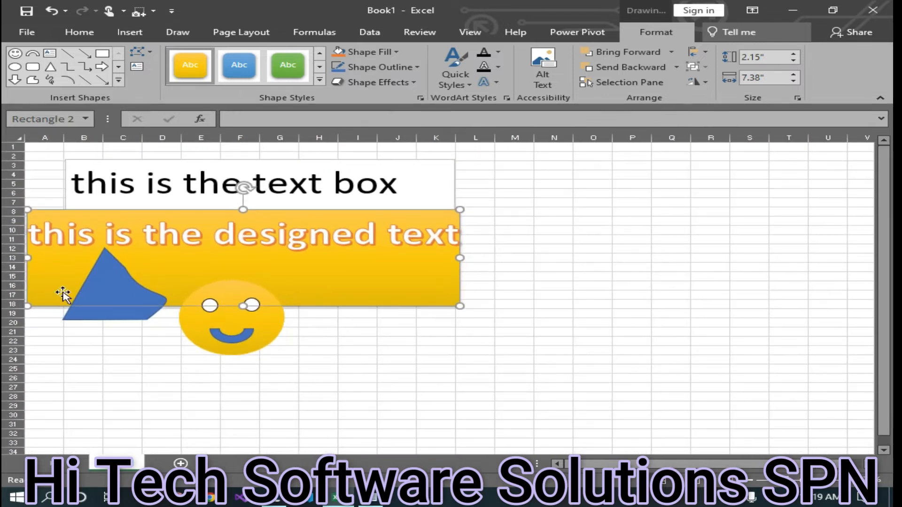
{"action": "left_click_drag", "start_coordinate": [161, 310], "coordinate": [468, 342]}
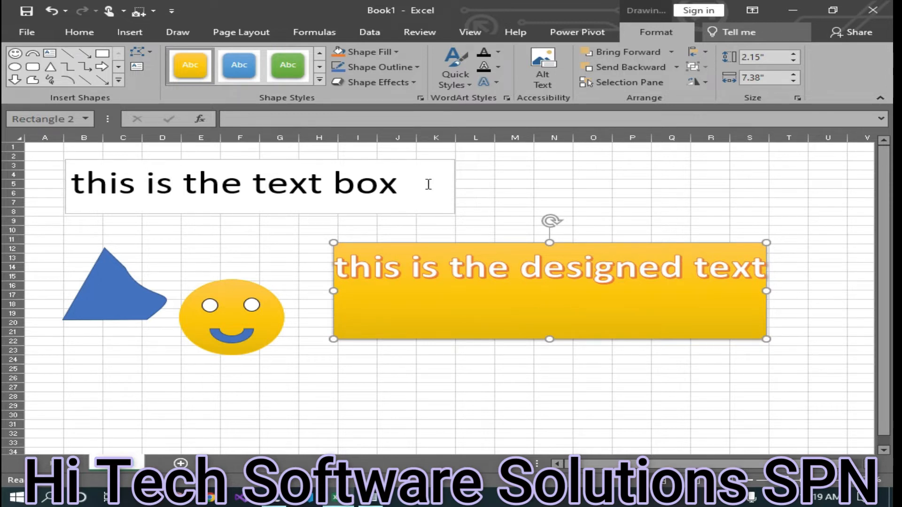
- Preview other theme styles, such as Subtle Effect - Green, Accent 6, and the No Fill option on the WordArt box without applying them
{"action": "left_click", "coordinate": [320, 80]}
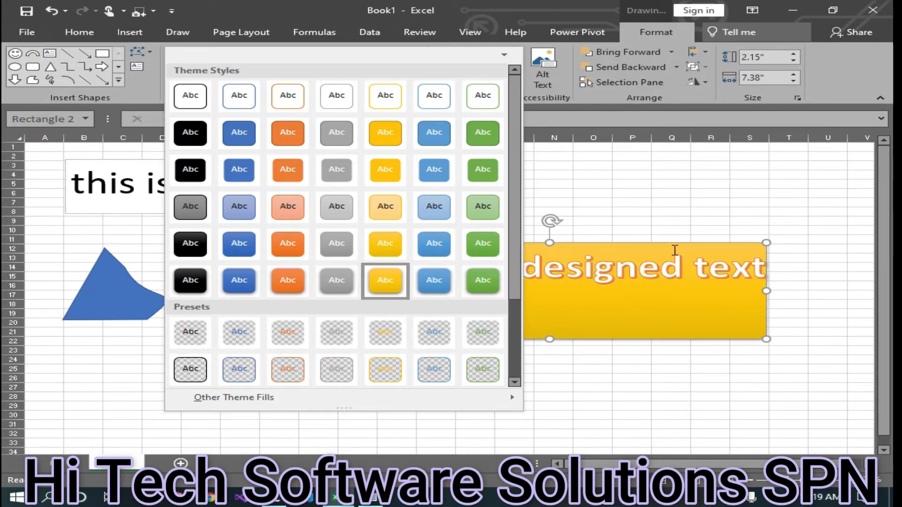
{"action": "left_click", "coordinate": [602, 272]}
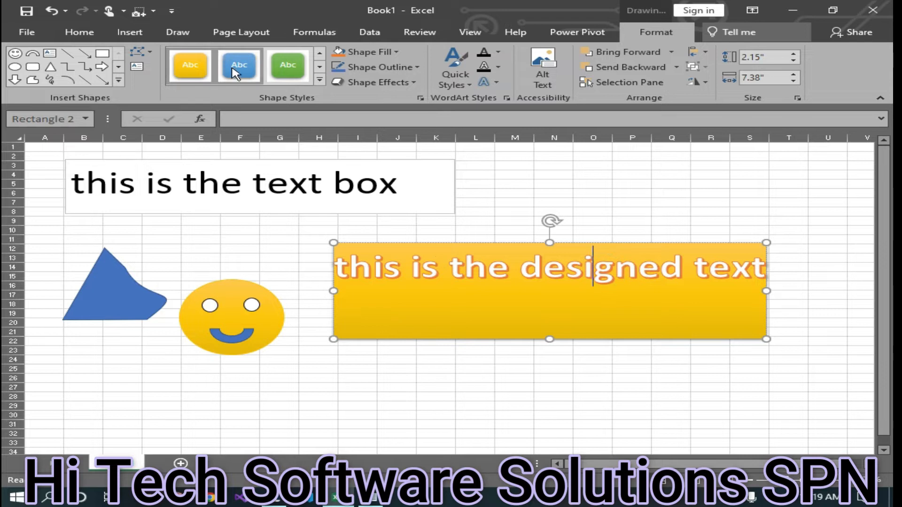
{"action": "left_click", "coordinate": [320, 81]}
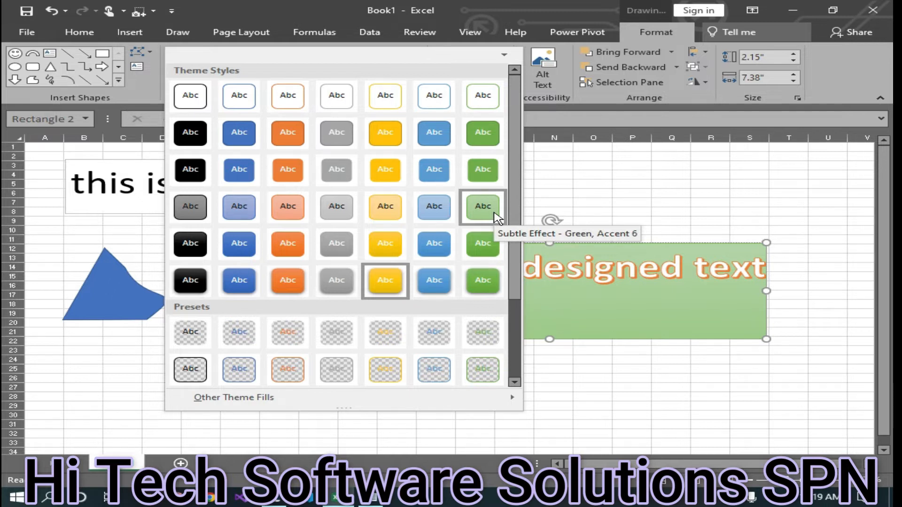
{"action": "left_click", "coordinate": [584, 388]}
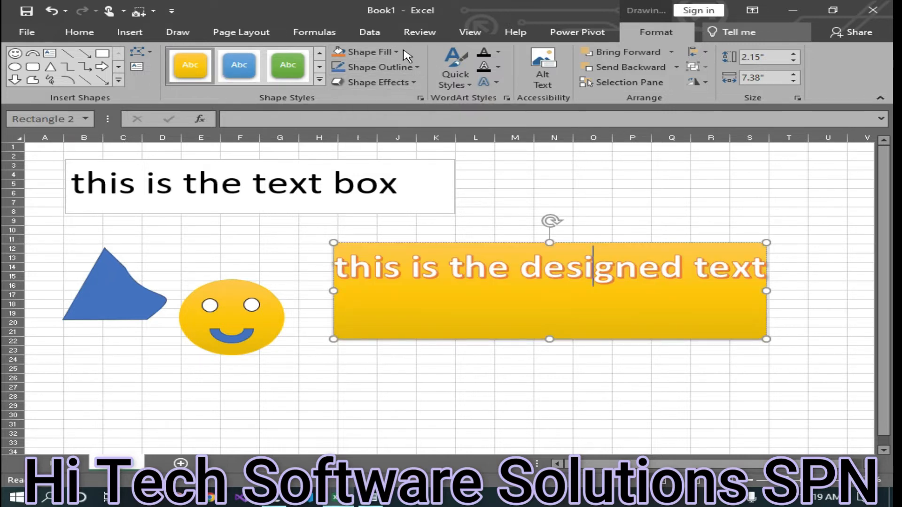
{"action": "left_click", "coordinate": [405, 55]}
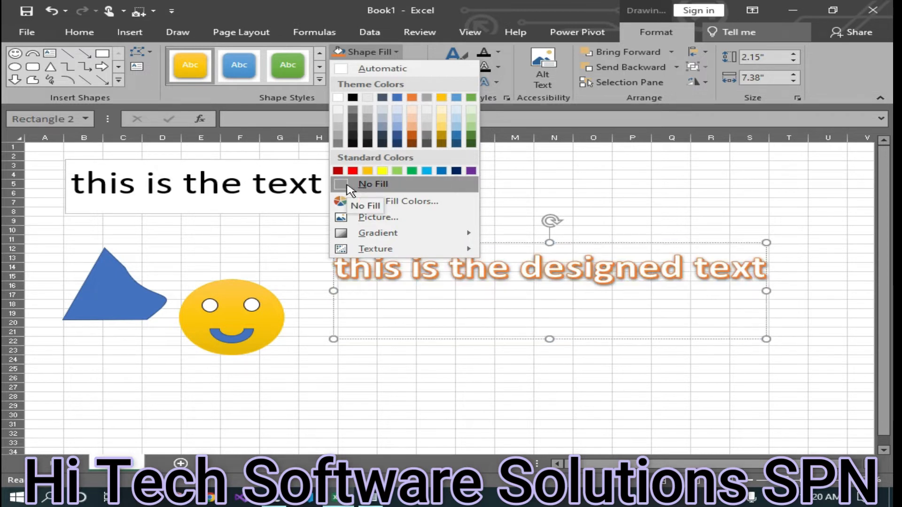
{"action": "left_click", "coordinate": [231, 185]}
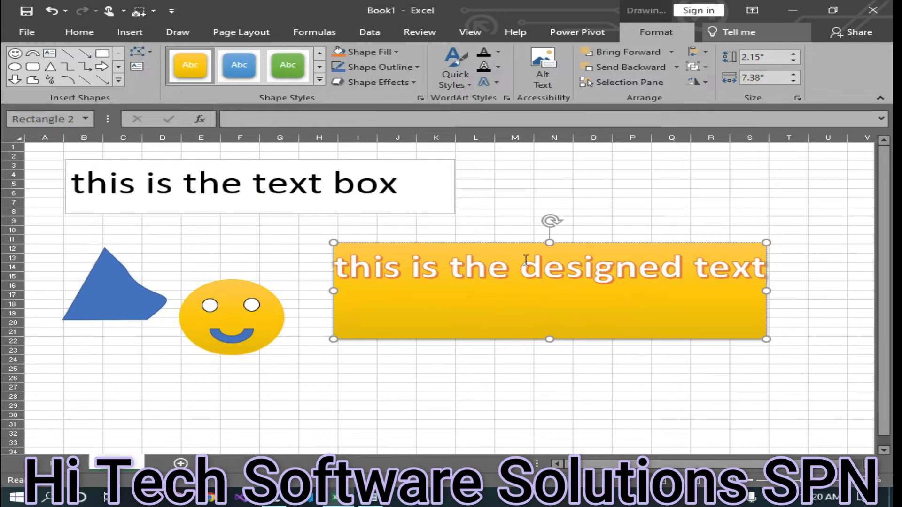
- Fill the WordArt box with a bright pink chosen from the standard palette of additional fill colors
{"action": "left_click", "coordinate": [394, 53]}
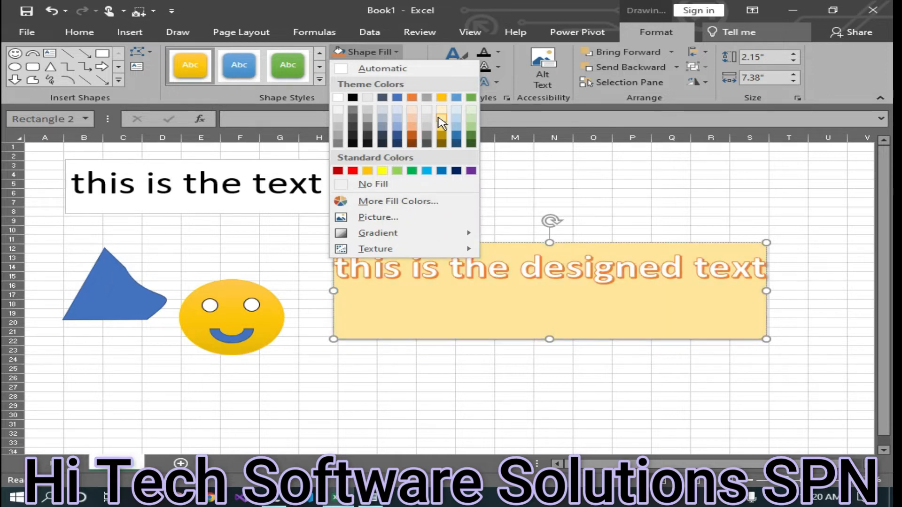
{"action": "left_click", "coordinate": [384, 202]}
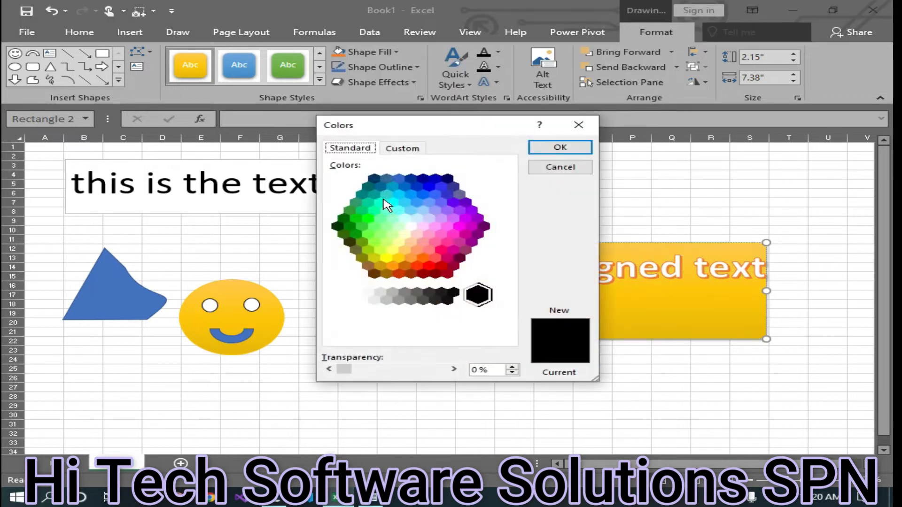
{"action": "left_click", "coordinate": [452, 233]}
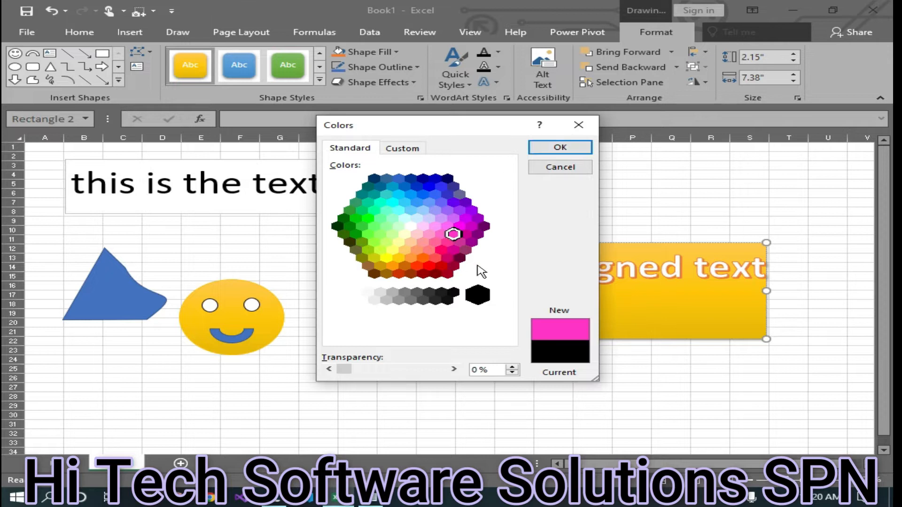
{"action": "left_click", "coordinate": [554, 148]}
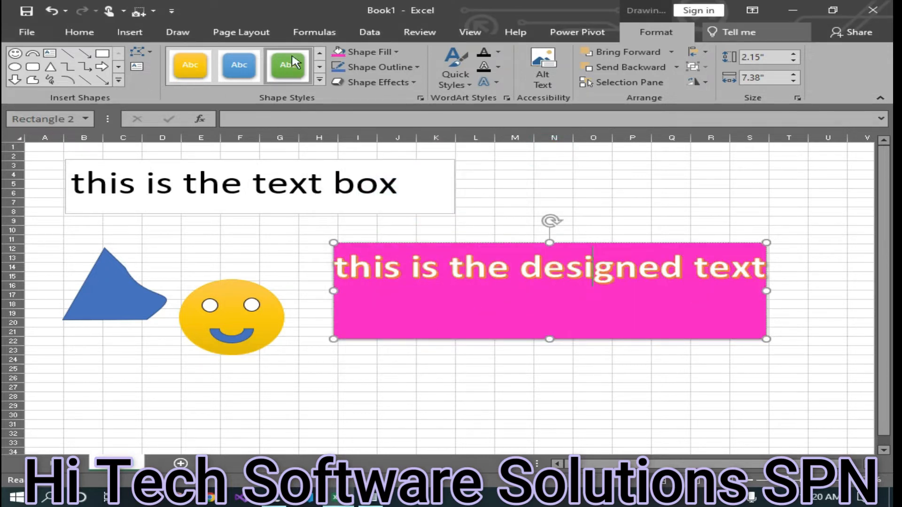
{"action": "left_click", "coordinate": [396, 52]}
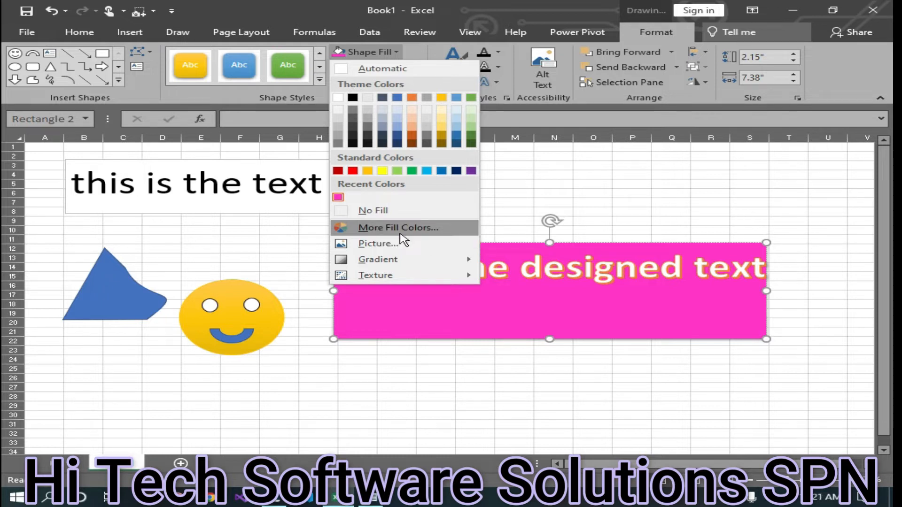
{"action": "left_click", "coordinate": [255, 193]}
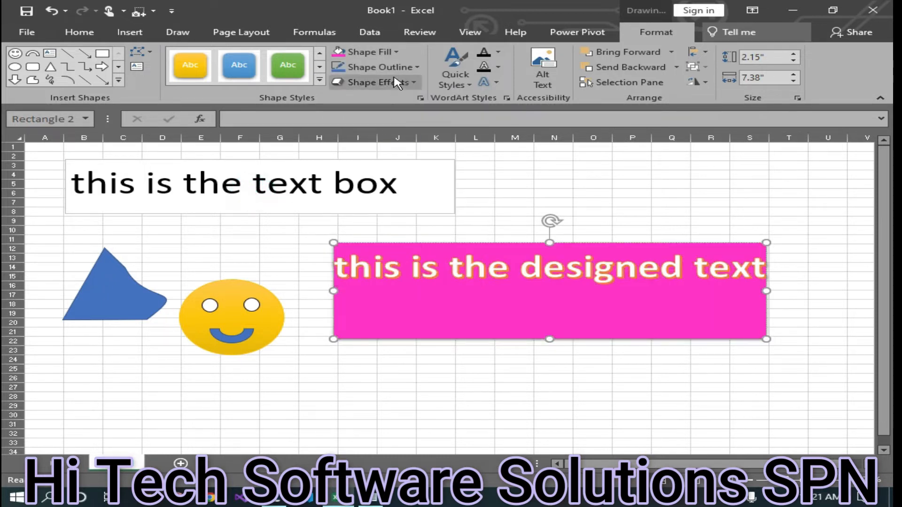
- Fill the WordArt box with the picture IMG_20220701_164552 from the Pictures folder on the computer
{"action": "left_click", "coordinate": [369, 52]}
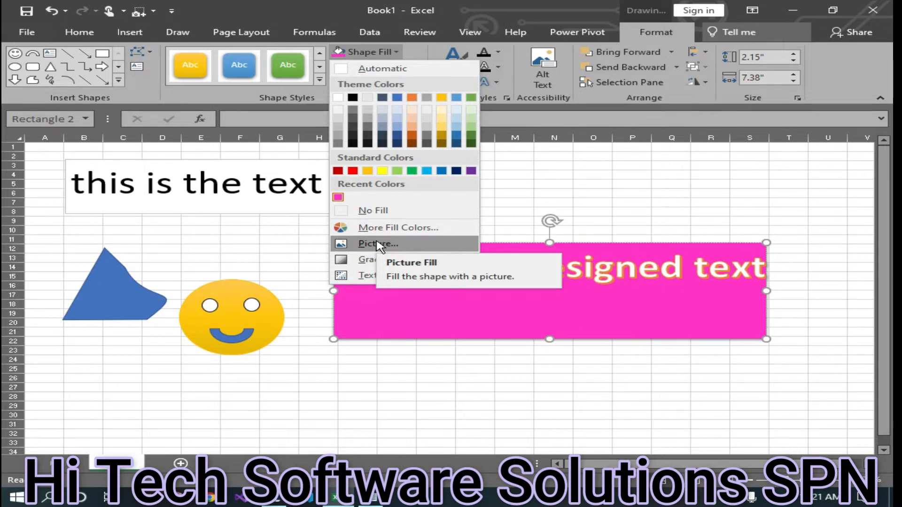
{"action": "left_click", "coordinate": [378, 245]}
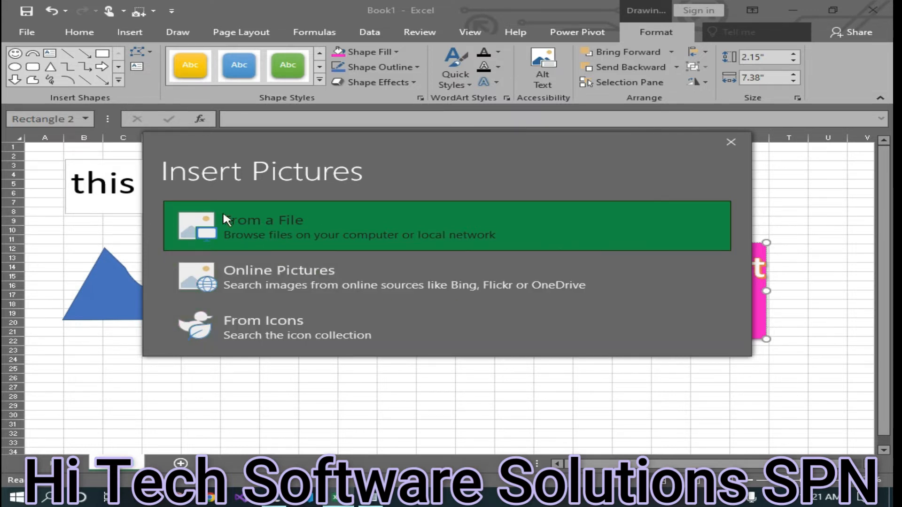
{"action": "left_click", "coordinate": [364, 224]}
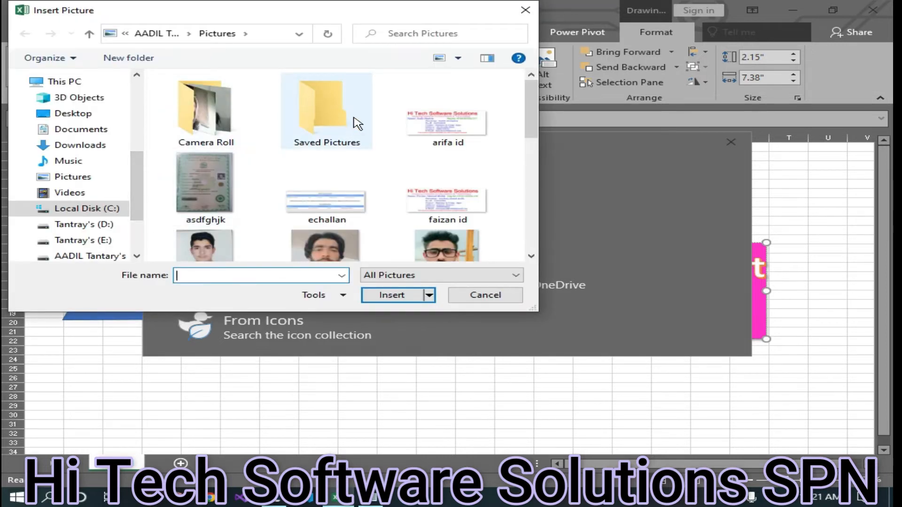
{"action": "scroll", "coordinate": [359, 130], "scroll_direction": "down", "scroll_amount": 1}
{"action": "scroll", "coordinate": [188, 136], "scroll_direction": "down", "scroll_amount": 1}
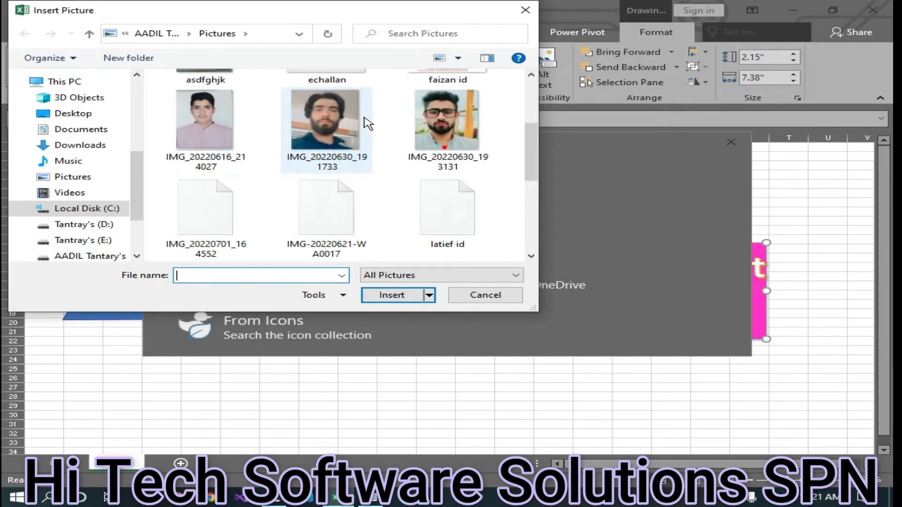
{"action": "scroll", "coordinate": [379, 161], "scroll_direction": "down", "scroll_amount": 3}
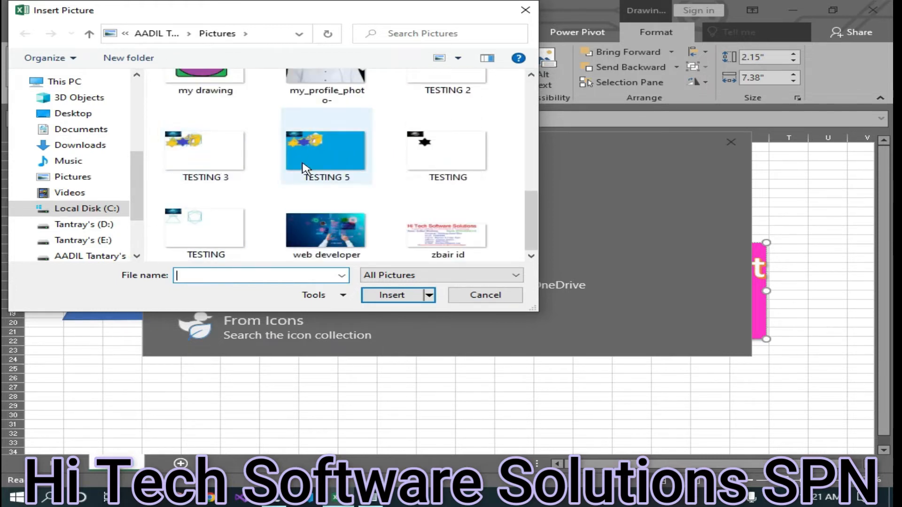
{"action": "scroll", "coordinate": [266, 175], "scroll_direction": "up", "scroll_amount": 3}
{"action": "scroll", "coordinate": [276, 185], "scroll_direction": "up", "scroll_amount": 3}
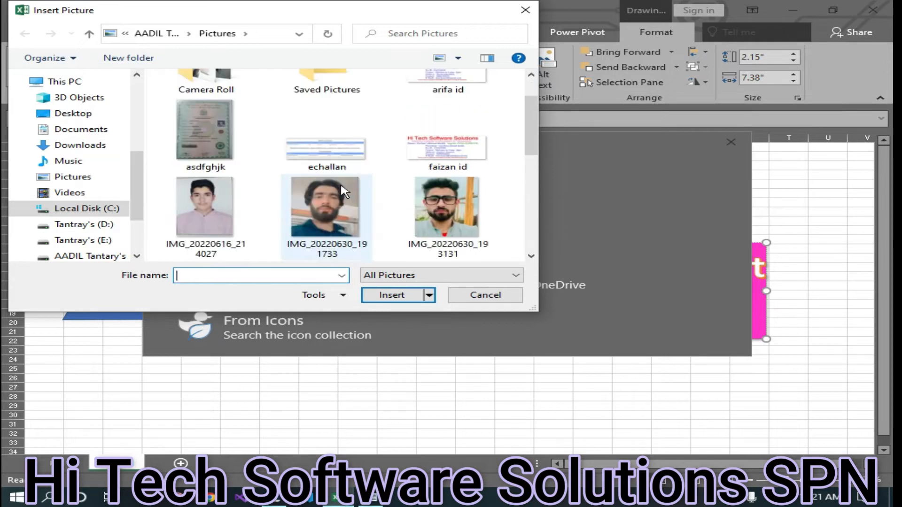
{"action": "left_click", "coordinate": [354, 207]}
{"action": "scroll", "coordinate": [354, 208], "scroll_direction": "down", "scroll_amount": 2}
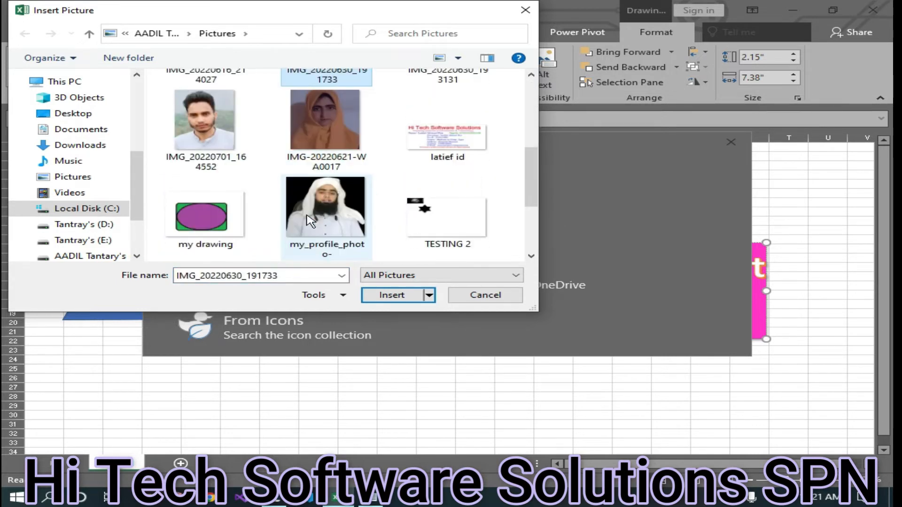
{"action": "left_click", "coordinate": [187, 111]}
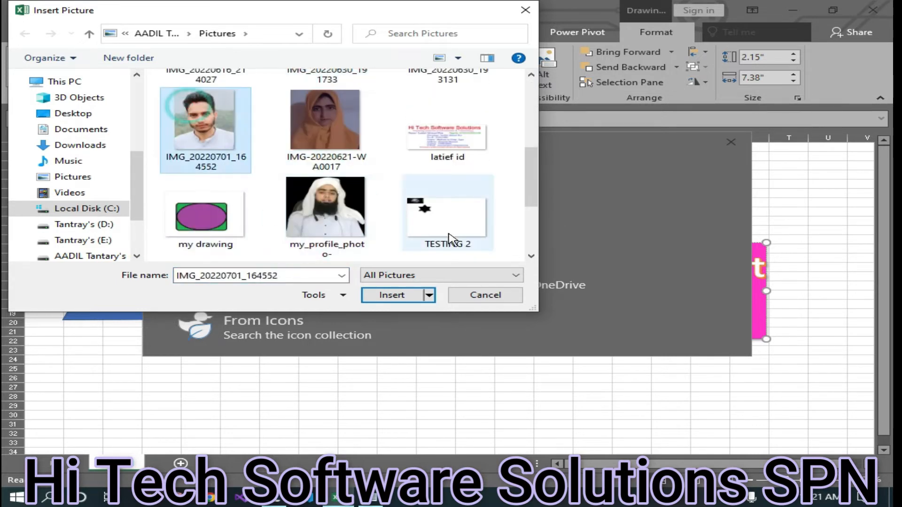
{"action": "left_click", "coordinate": [393, 296]}
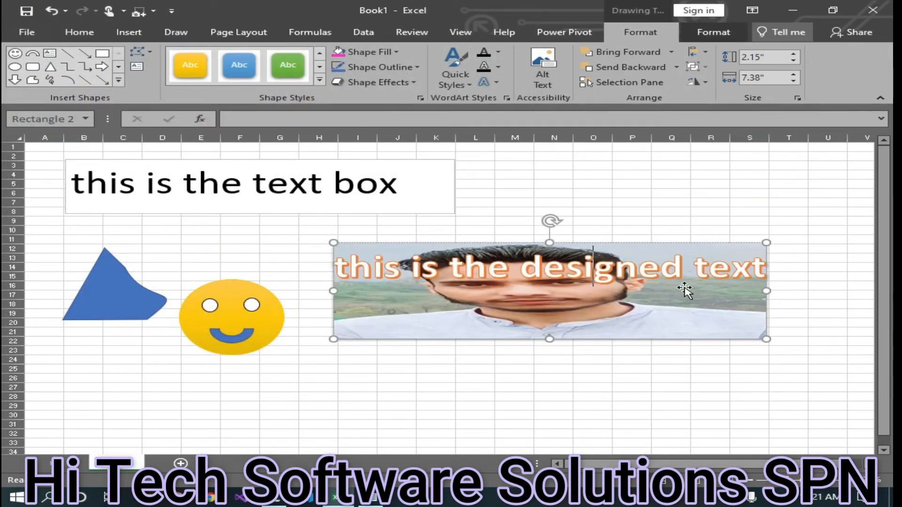
- Enlarge the picture-filled WordArt box to about 6.27 inches high and 7.02 inches wide
{"action": "left_click_drag", "start_coordinate": [552, 341], "coordinate": [549, 435]}
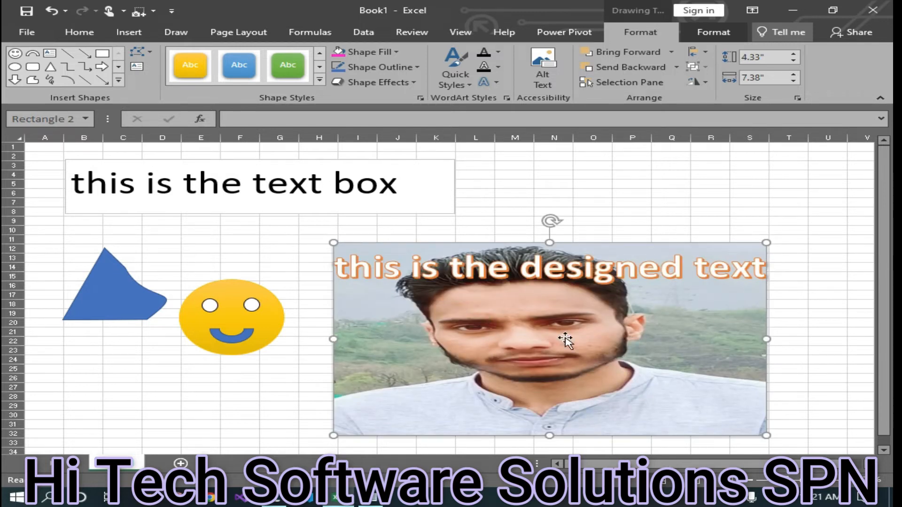
{"action": "left_click_drag", "start_coordinate": [330, 342], "coordinate": [298, 328]}
{"action": "left_click_drag", "start_coordinate": [532, 242], "coordinate": [532, 157]}
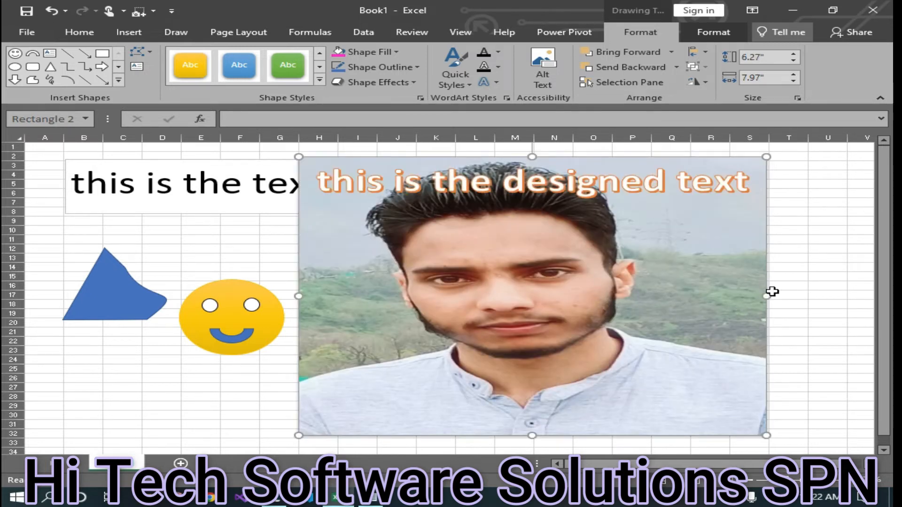
{"action": "left_click_drag", "start_coordinate": [764, 295], "coordinate": [710, 294]}
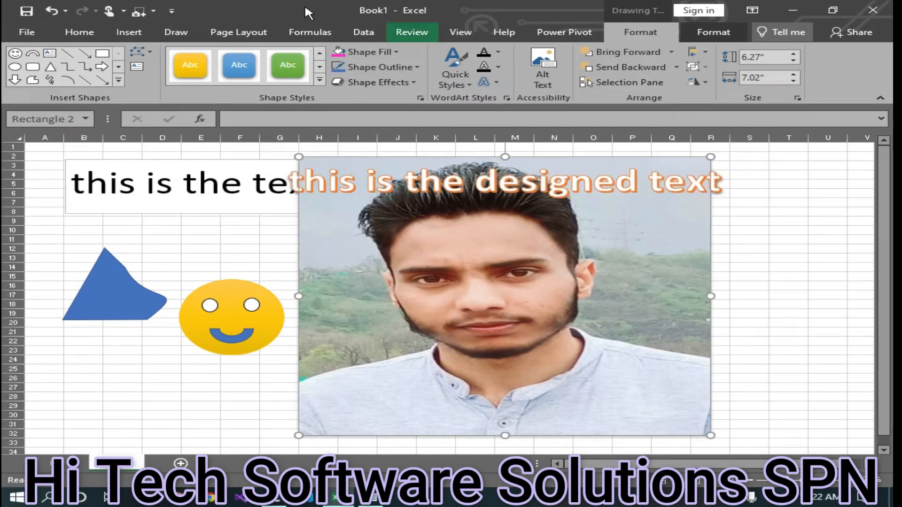
- Fill the WordArt box with an online picture from the Birds category, the dark-headed brown bird standing on reddish soil
{"action": "left_click", "coordinate": [371, 52]}
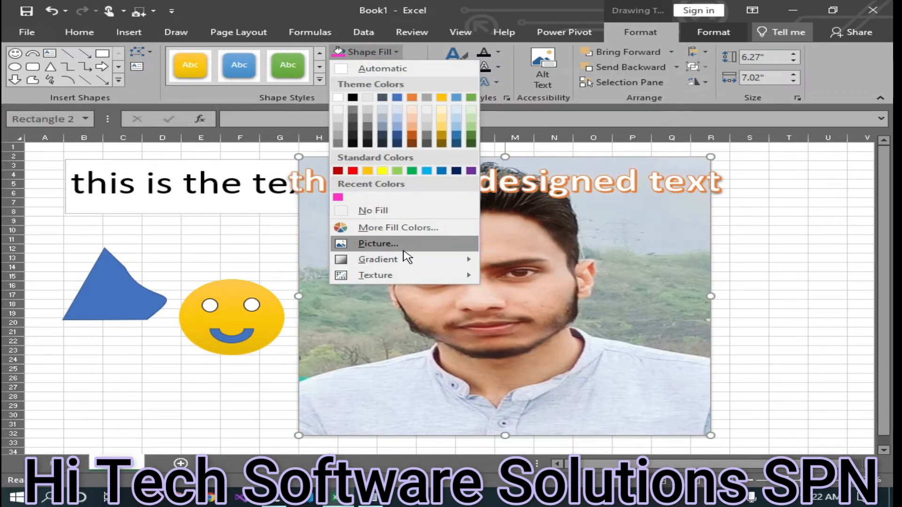
{"action": "left_click", "coordinate": [403, 250]}
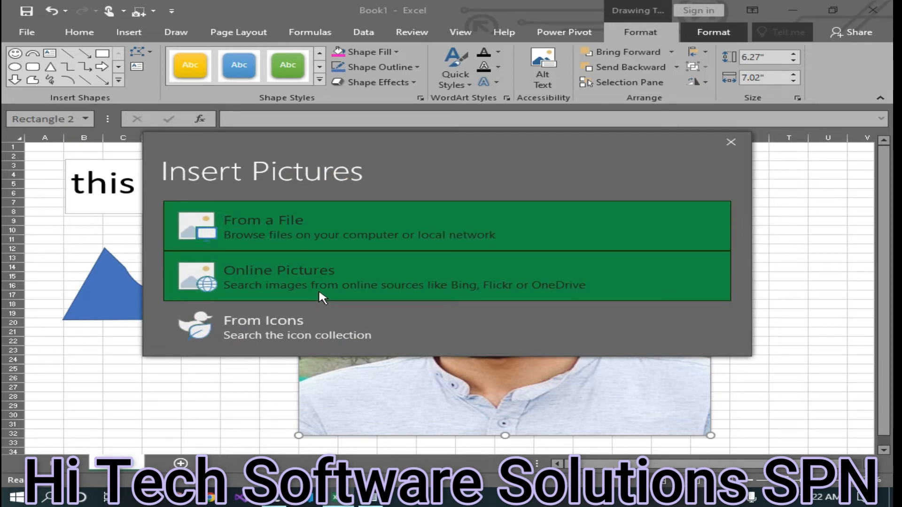
{"action": "left_click", "coordinate": [318, 292]}
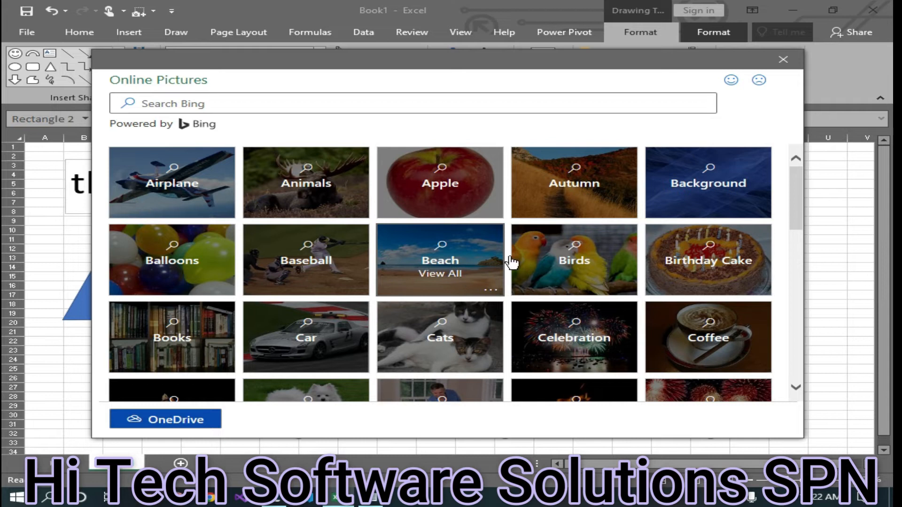
{"action": "left_click", "coordinate": [565, 283]}
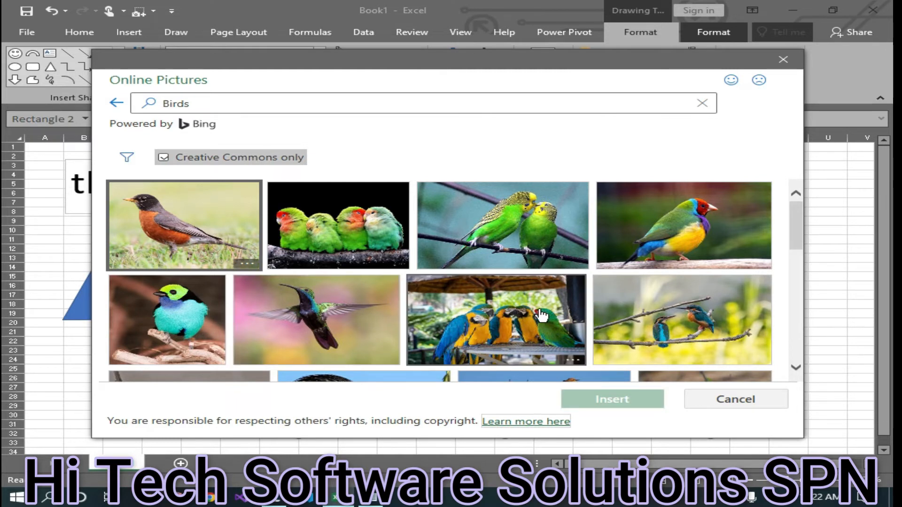
{"action": "scroll", "coordinate": [541, 316], "scroll_direction": "down", "scroll_amount": 5}
{"action": "scroll", "coordinate": [531, 319], "scroll_direction": "down", "scroll_amount": 3}
{"action": "scroll", "coordinate": [425, 294], "scroll_direction": "down", "scroll_amount": 2}
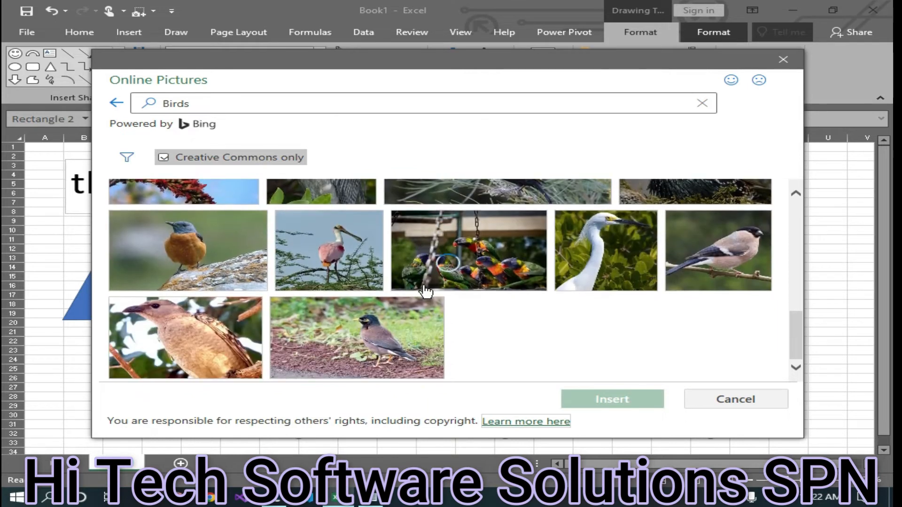
{"action": "left_click", "coordinate": [452, 336]}
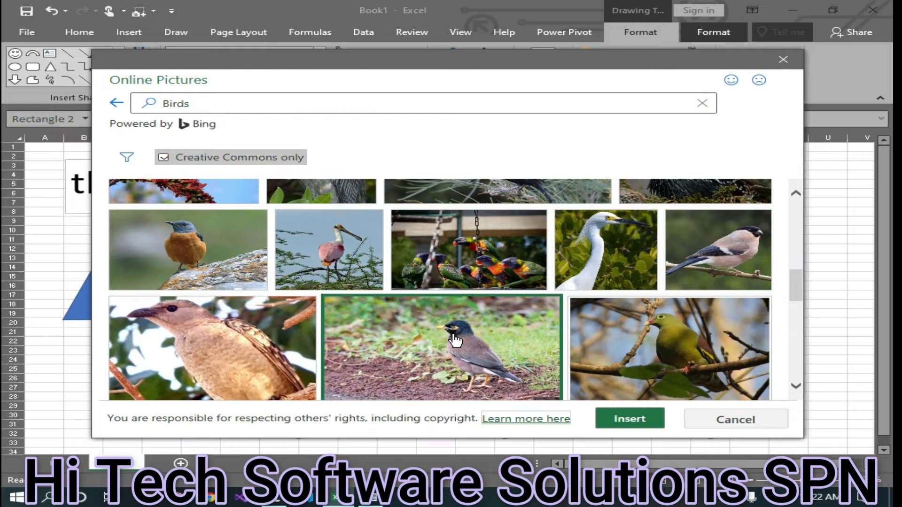
{"action": "left_click", "coordinate": [647, 421]}
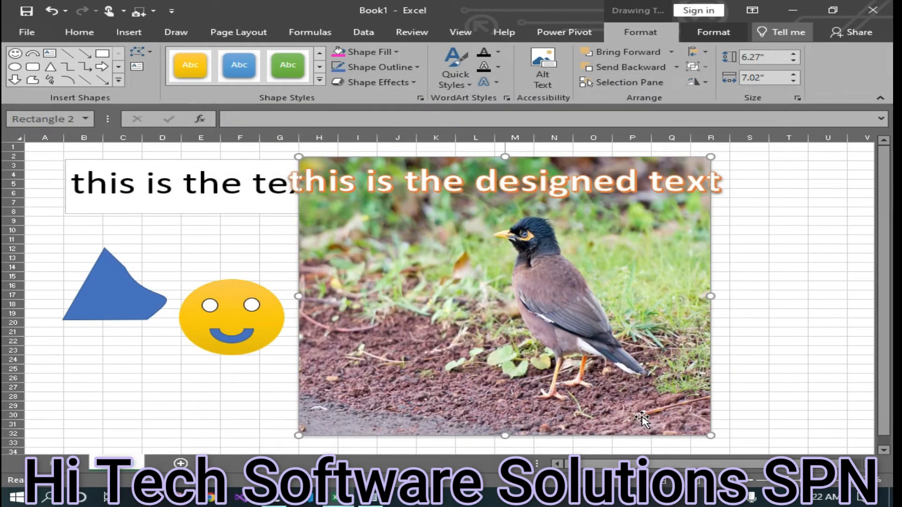
- Resize the bird-filled WordArt box to about 8.51 inches wide and 5.82 inches high
{"action": "left_click_drag", "start_coordinate": [710, 296], "coordinate": [797, 296]}
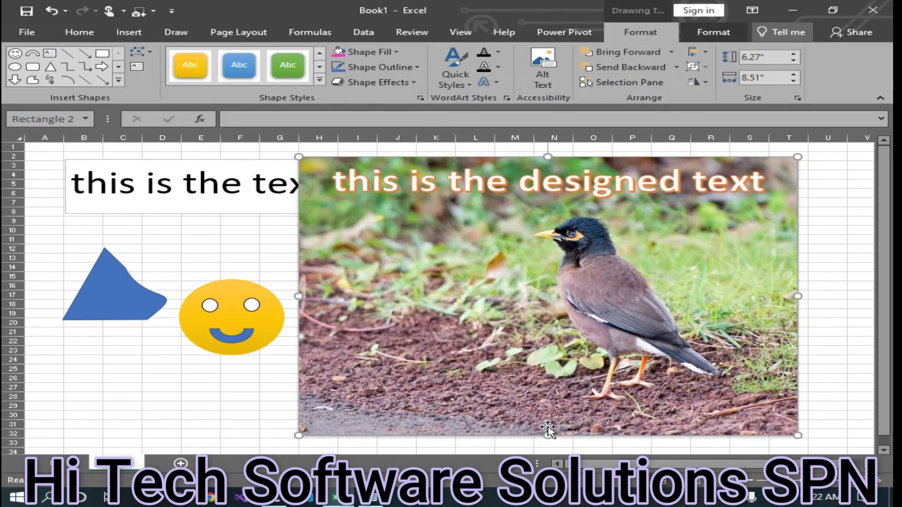
{"action": "left_click_drag", "start_coordinate": [548, 436], "coordinate": [540, 415]}
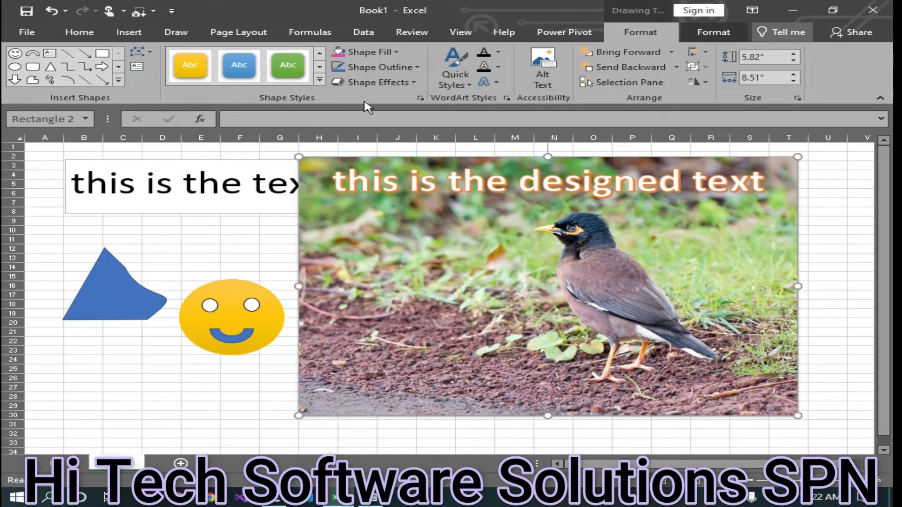
{"action": "left_click", "coordinate": [414, 67]}
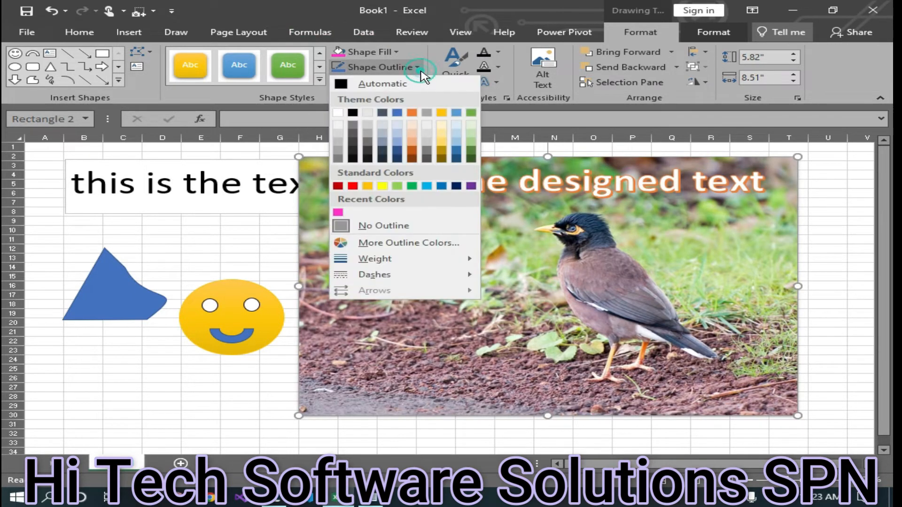
- Fill the WordArt box with the hourglass icon from the Analytics group of the icon collection
{"action": "left_click", "coordinate": [396, 52]}
{"action": "mouse_move", "coordinate": [386, 259]}
{"action": "left_click", "coordinate": [376, 242]}
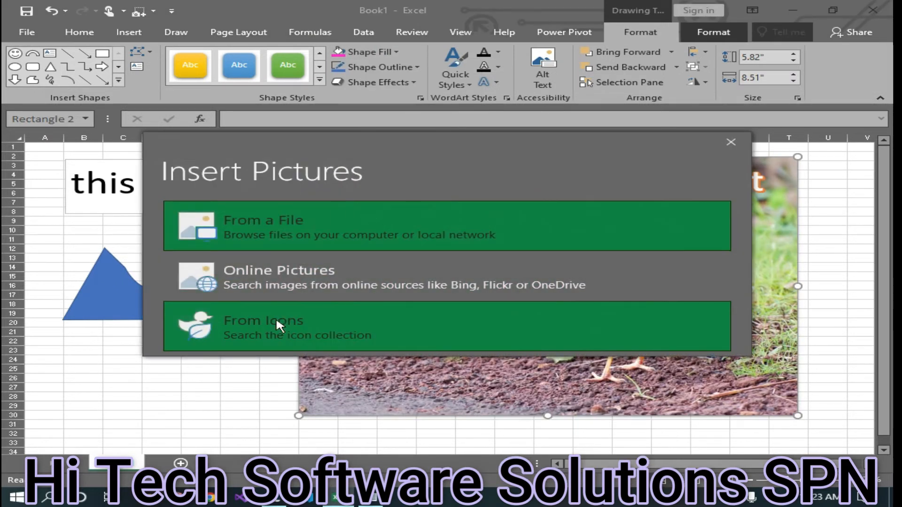
{"action": "left_click", "coordinate": [367, 322]}
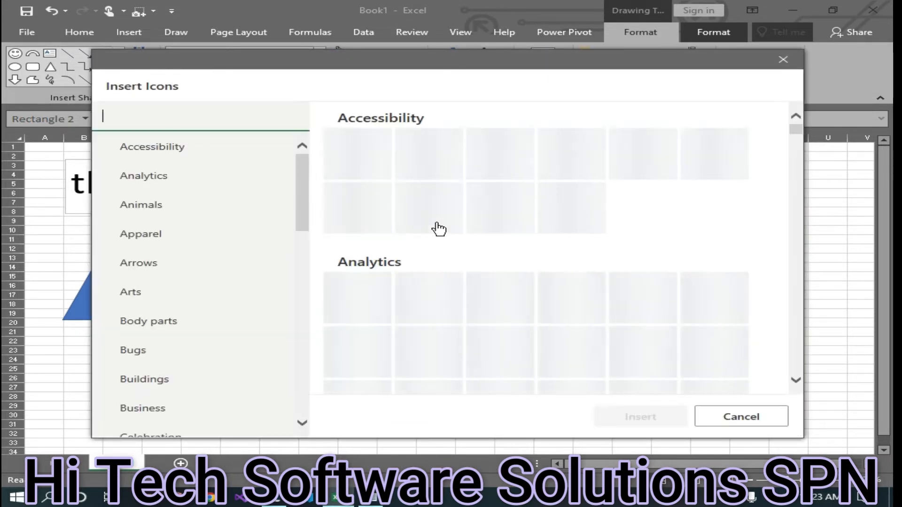
{"action": "scroll", "coordinate": [439, 229], "scroll_direction": "down", "scroll_amount": 3}
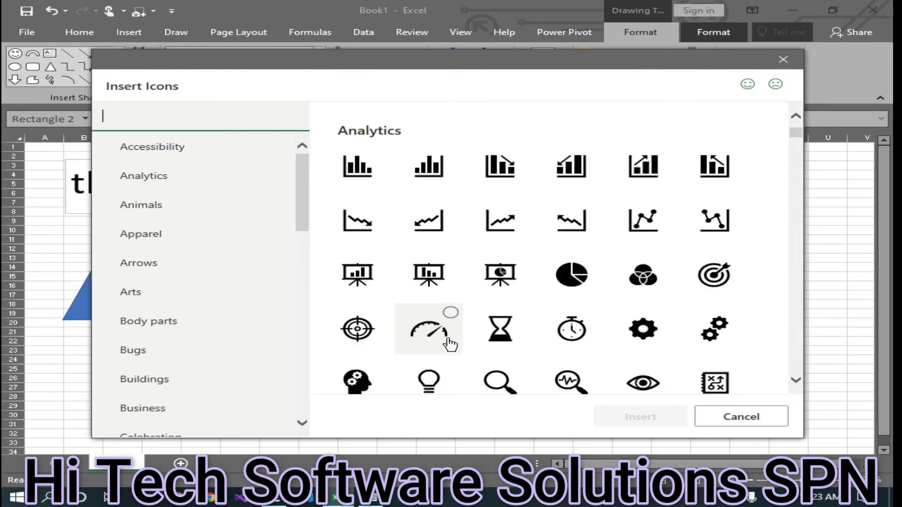
{"action": "left_click", "coordinate": [486, 334]}
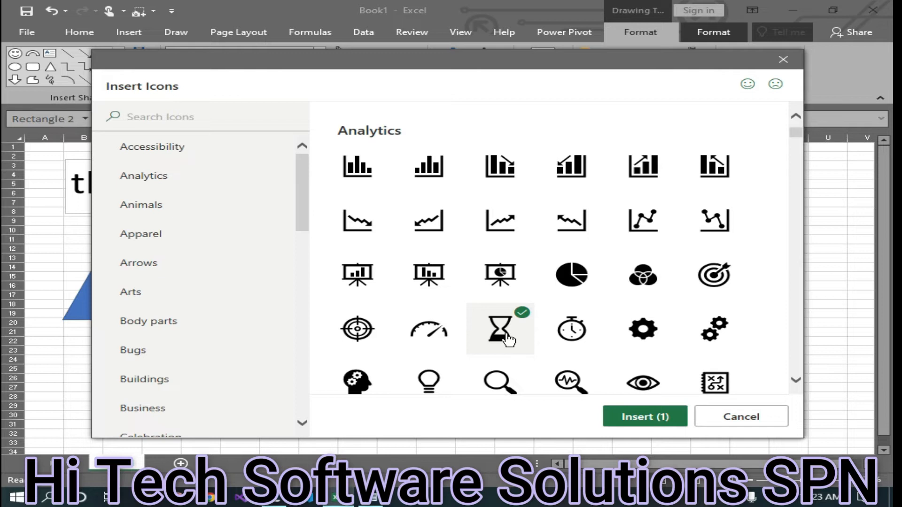
{"action": "left_click", "coordinate": [662, 419]}
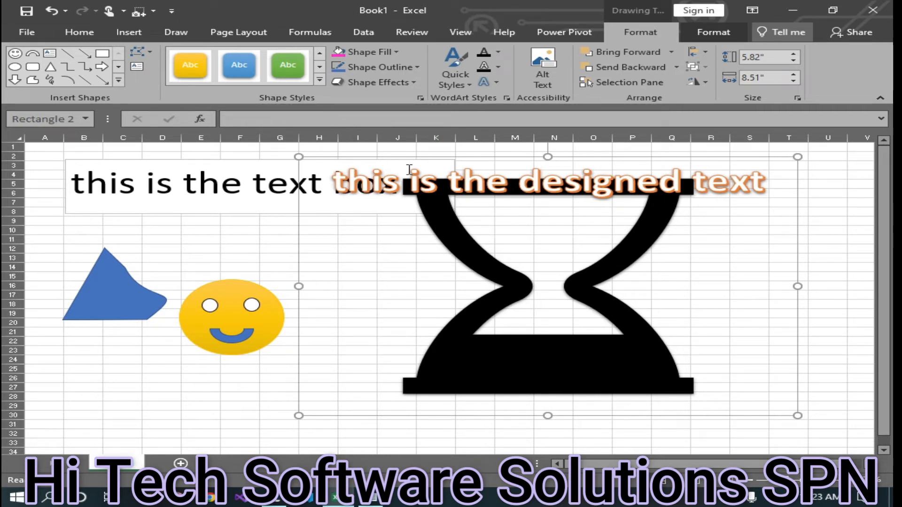
- Fill the WordArt box with the Linear Down gradient from the light variations
{"action": "left_click", "coordinate": [396, 52]}
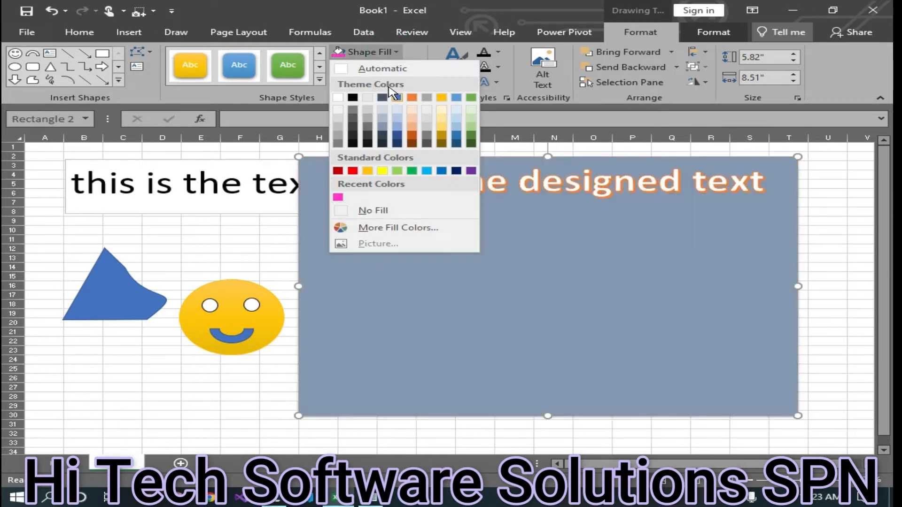
{"action": "mouse_move", "coordinate": [389, 260]}
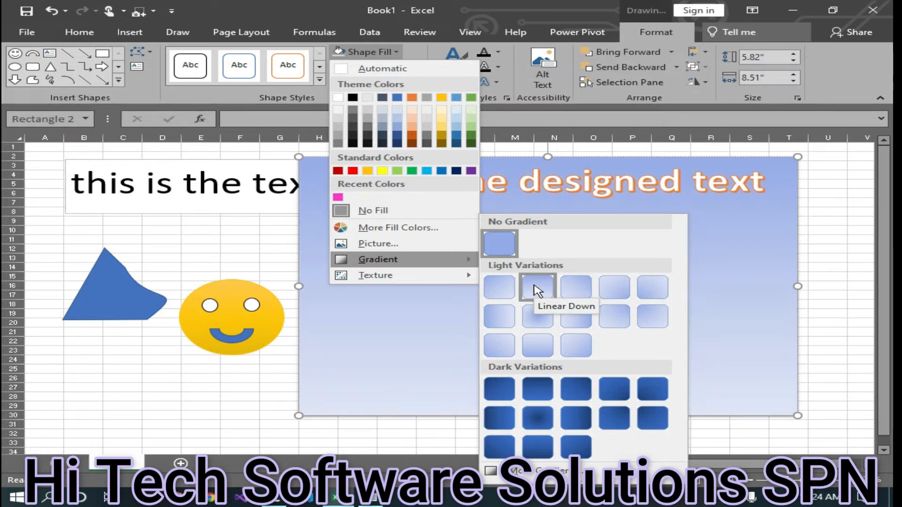
{"action": "left_click", "coordinate": [537, 290]}
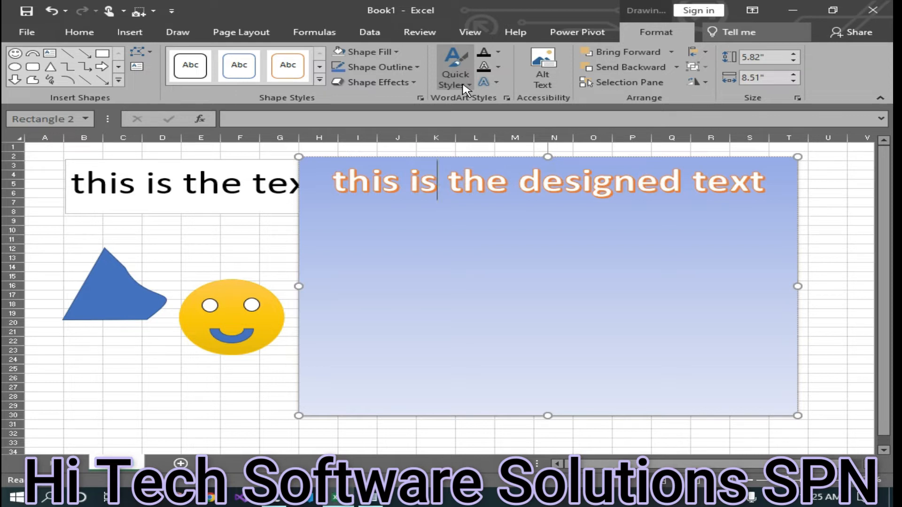
- Open the detailed gradient settings of the WordArt box and examine its text options and shape fill options
{"action": "left_click", "coordinate": [486, 283]}
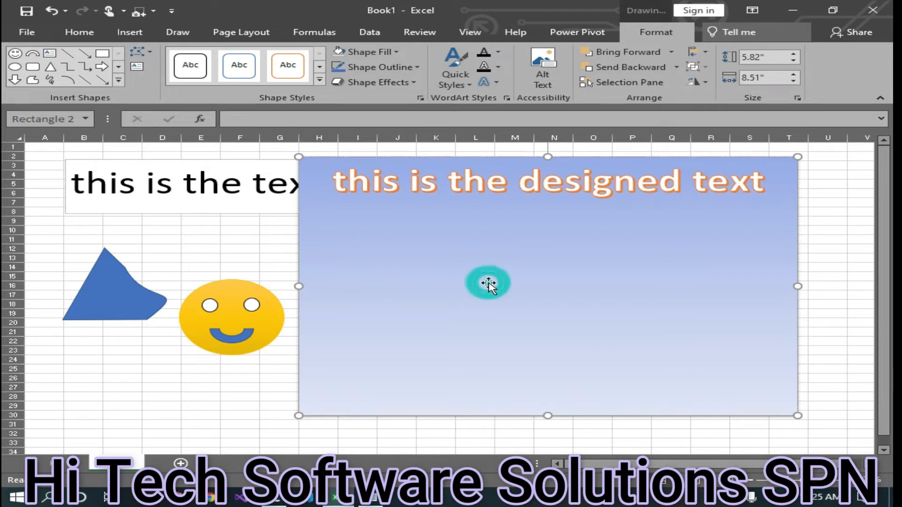
{"action": "left_click", "coordinate": [389, 54]}
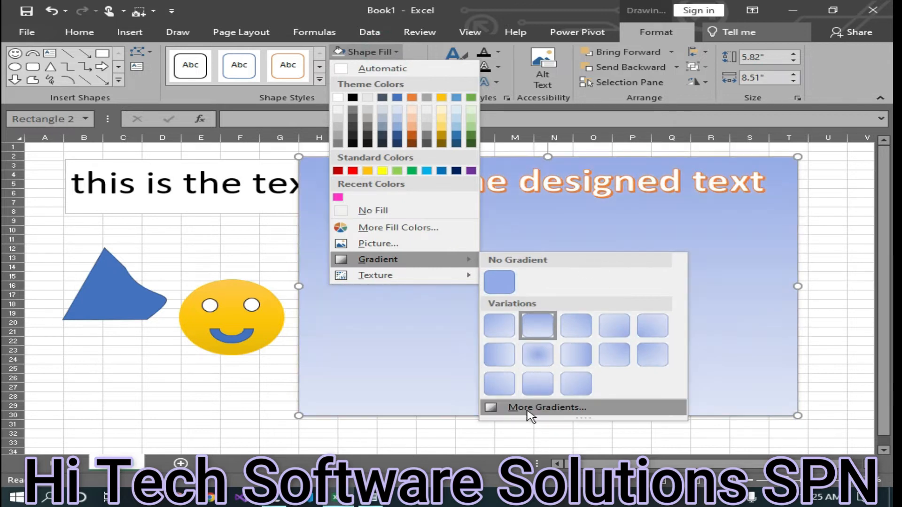
{"action": "left_click", "coordinate": [530, 407]}
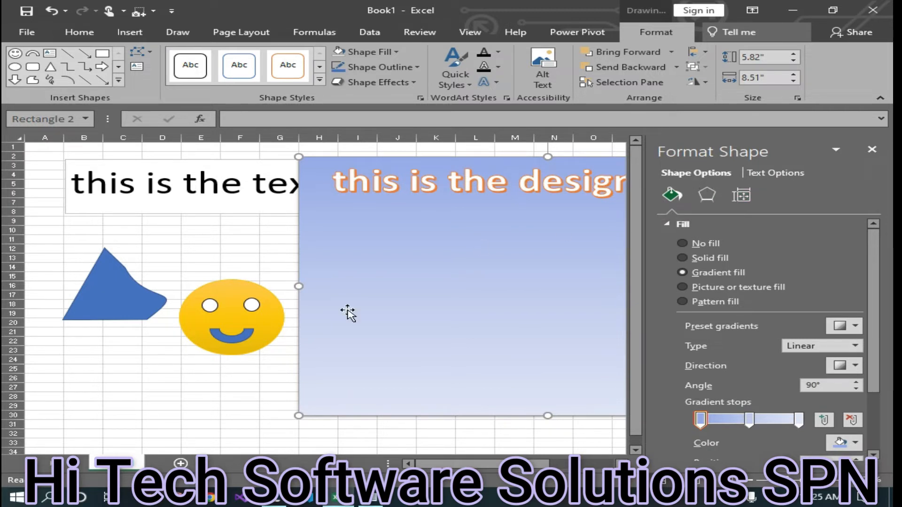
{"action": "left_click", "coordinate": [770, 173]}
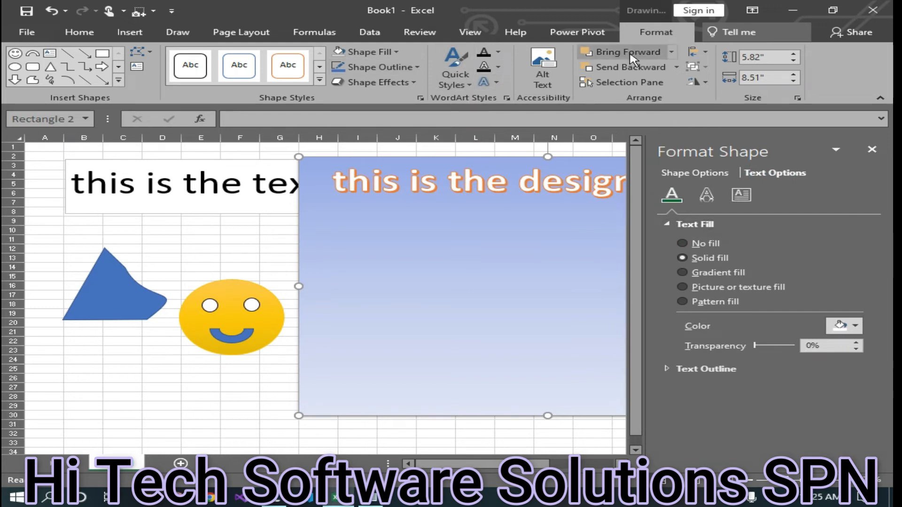
{"action": "left_click", "coordinate": [688, 172]}
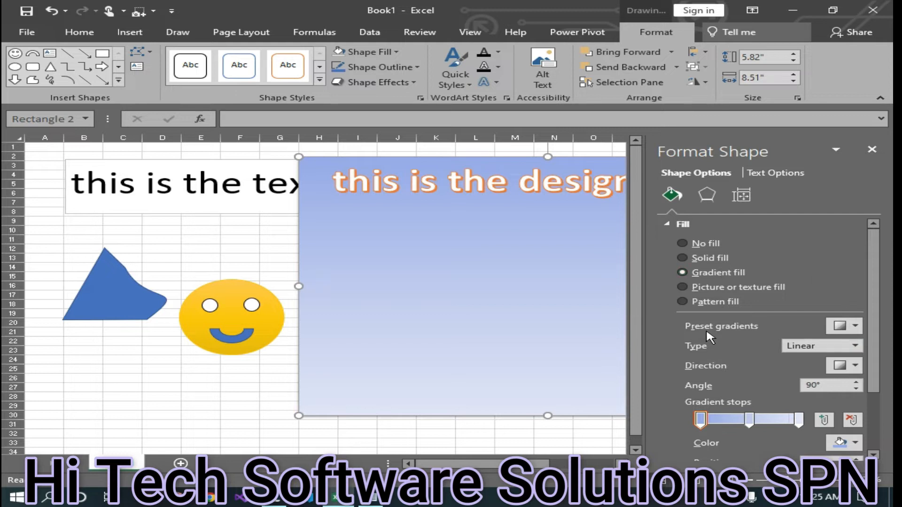
- Apply the gold preset gradient from the third row to the WordArt box and move its gradient stops together at the start
{"action": "left_click", "coordinate": [842, 328]}
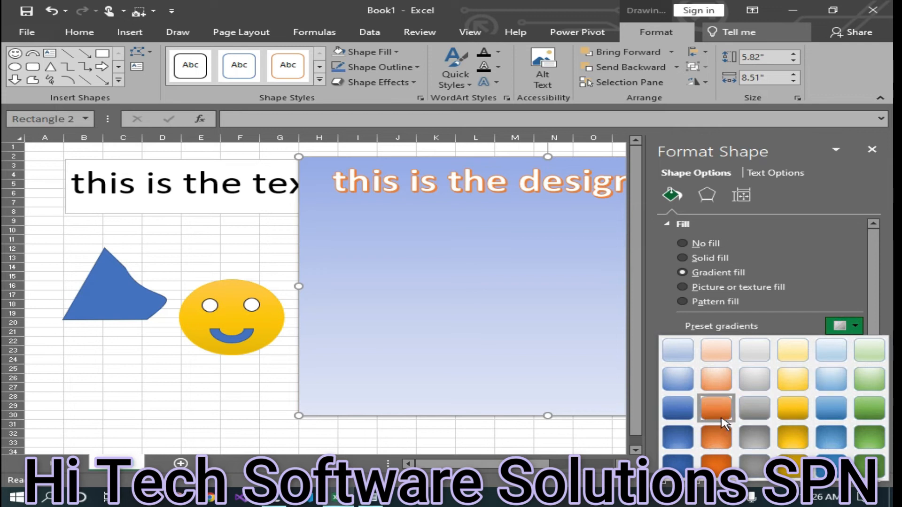
{"action": "left_click", "coordinate": [792, 408]}
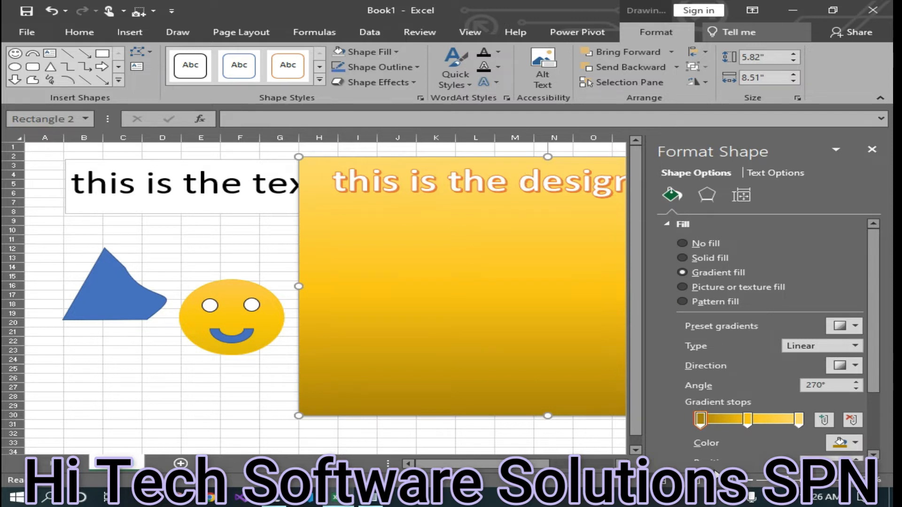
{"action": "left_click_drag", "start_coordinate": [699, 420], "coordinate": [658, 419]}
{"action": "left_click_drag", "start_coordinate": [734, 418], "coordinate": [798, 420]}
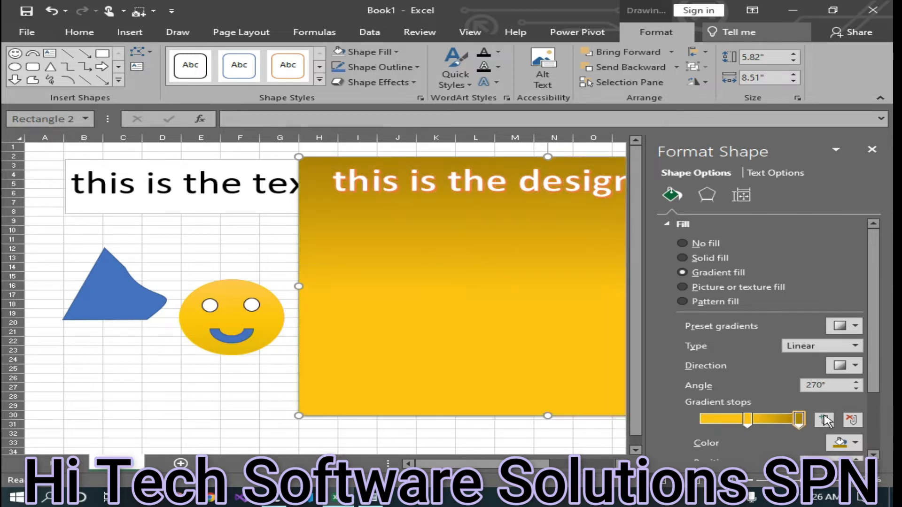
{"action": "left_click_drag", "start_coordinate": [744, 418], "coordinate": [670, 429]}
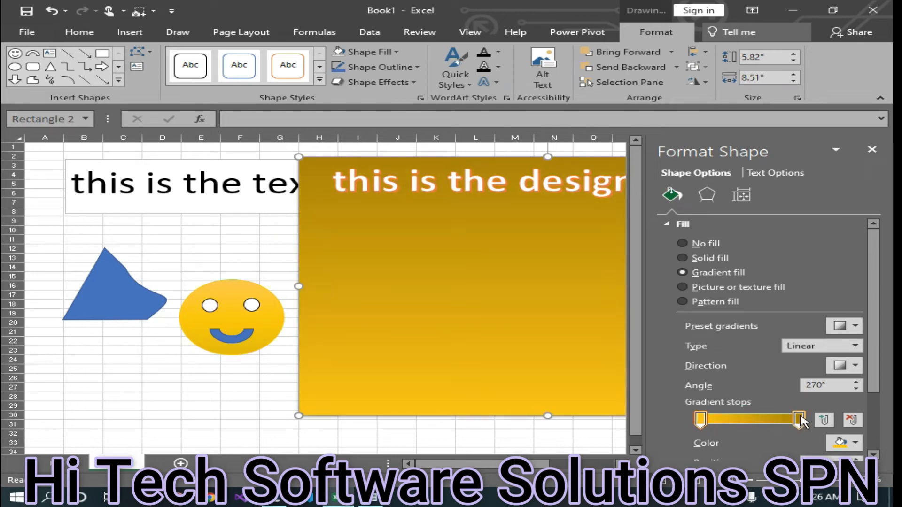
{"action": "left_click_drag", "start_coordinate": [800, 417], "coordinate": [686, 425]}
{"action": "left_click_drag", "start_coordinate": [803, 420], "coordinate": [648, 422]}
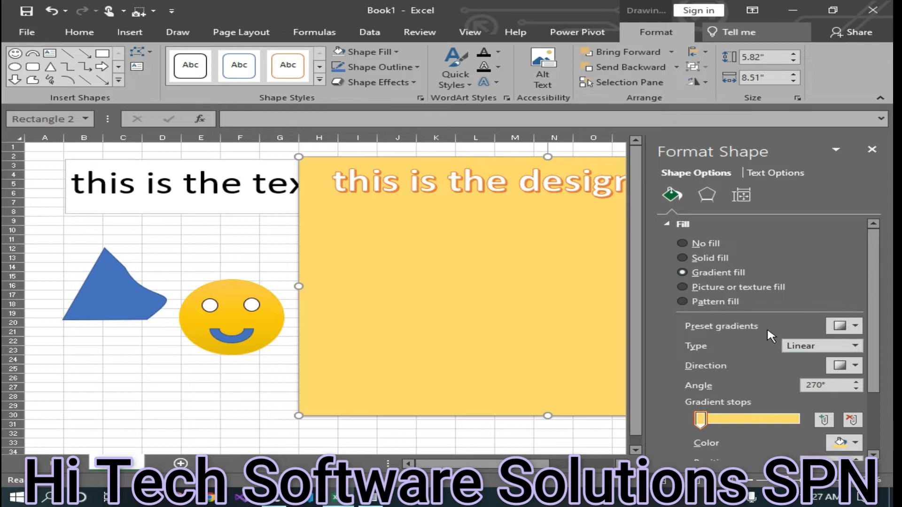
- Fill the WordArt box with the green preset gradient from the third row and view the available gradient types
{"action": "left_click", "coordinate": [854, 326]}
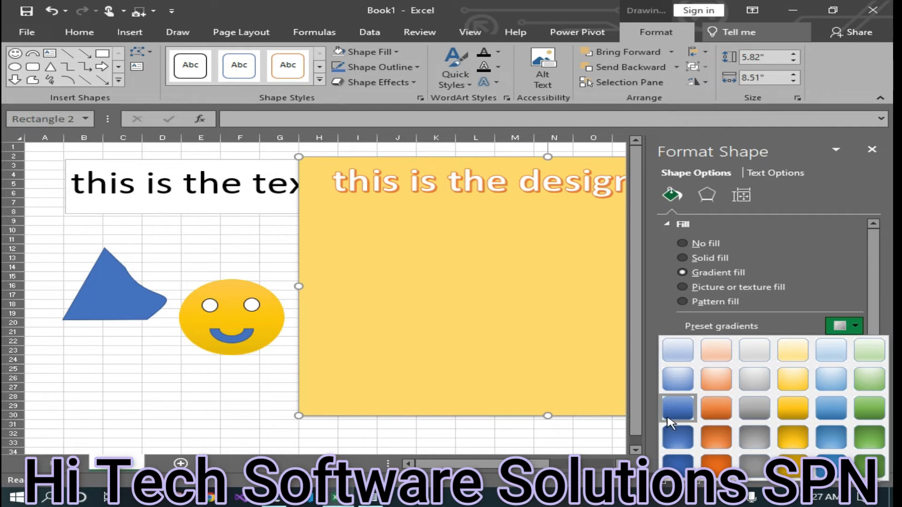
{"action": "left_click", "coordinate": [866, 407]}
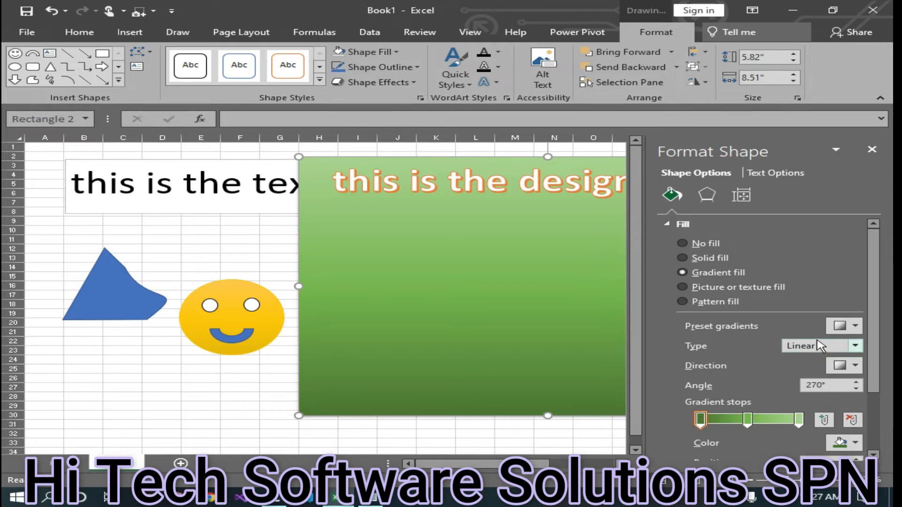
{"action": "left_click", "coordinate": [855, 346]}
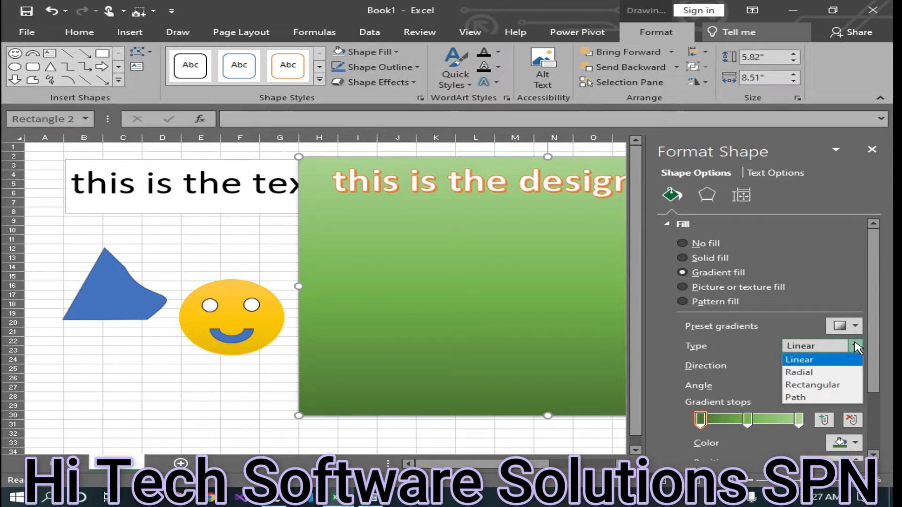
{"action": "left_click", "coordinate": [855, 346]}
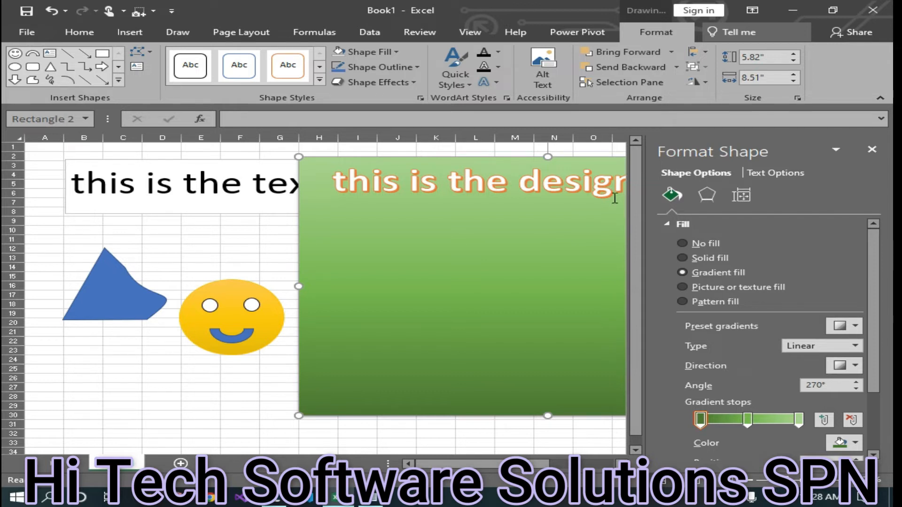
{"action": "left_click", "coordinate": [189, 386]}
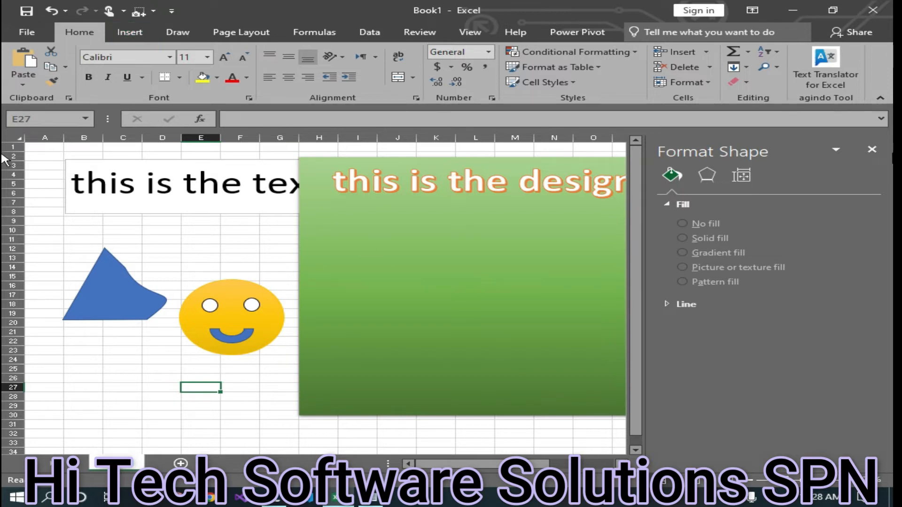
{"action": "left_click", "coordinate": [484, 214]}
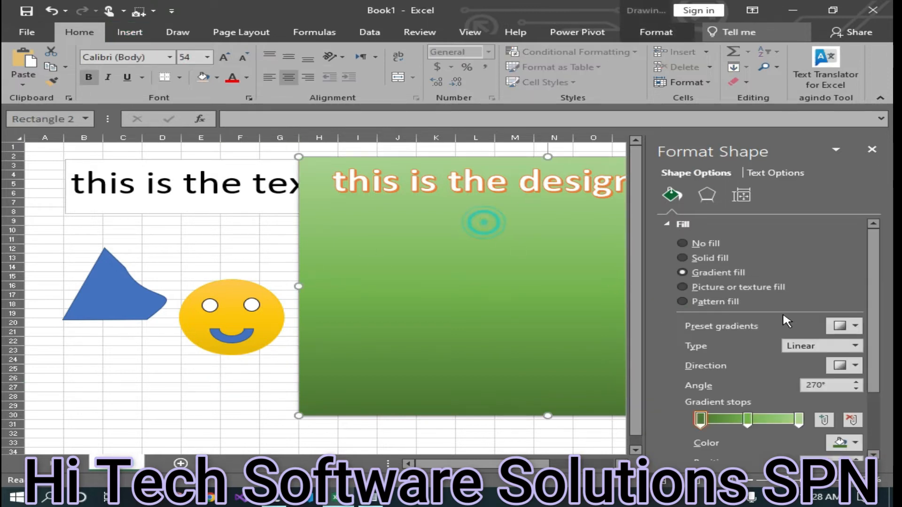
{"action": "left_click", "coordinate": [850, 365]}
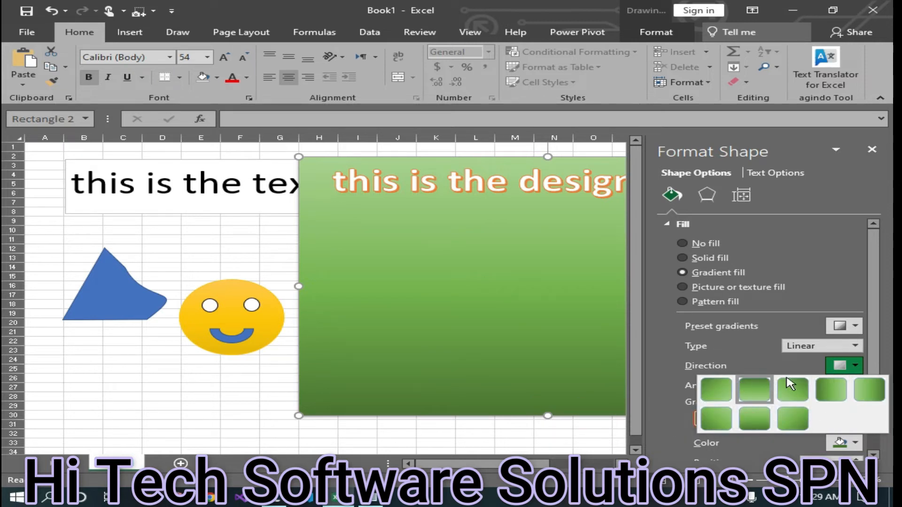
{"action": "left_click", "coordinate": [482, 289]}
{"action": "left_click", "coordinate": [871, 149]}
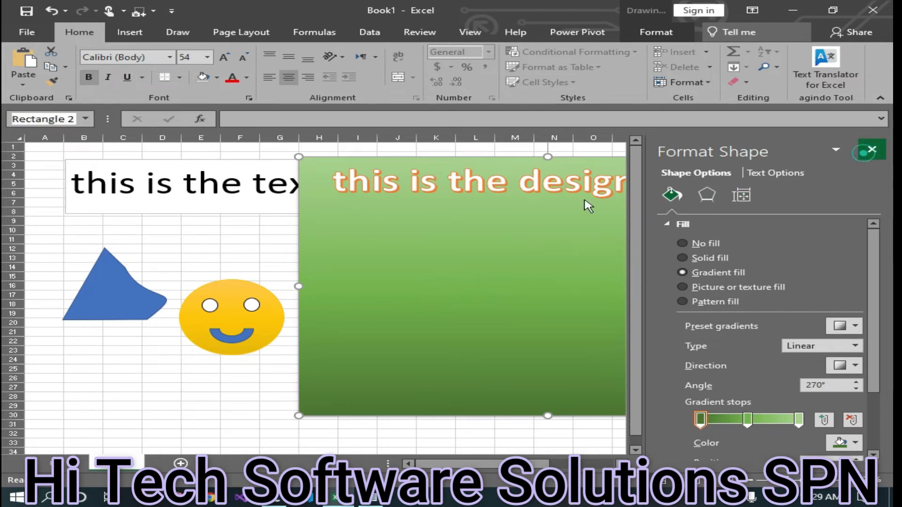
{"action": "right_click", "coordinate": [543, 258]}
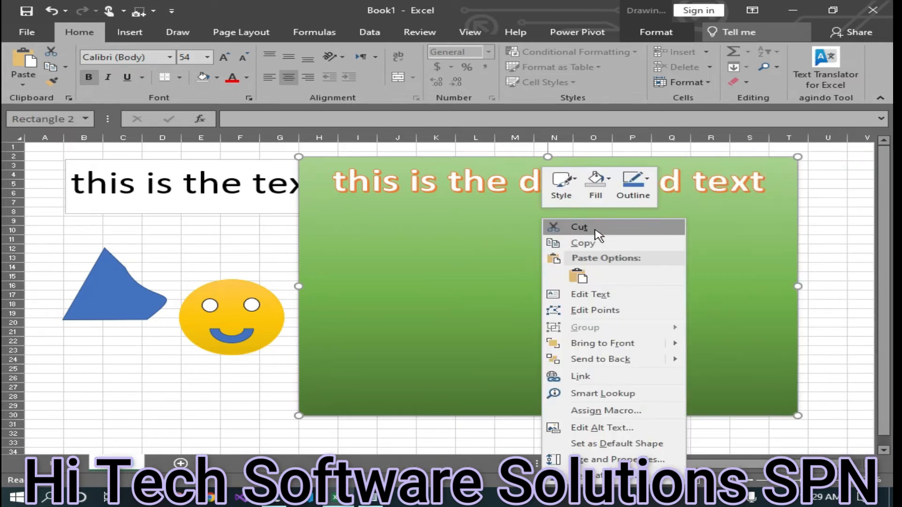
{"action": "left_click", "coordinate": [431, 221]}
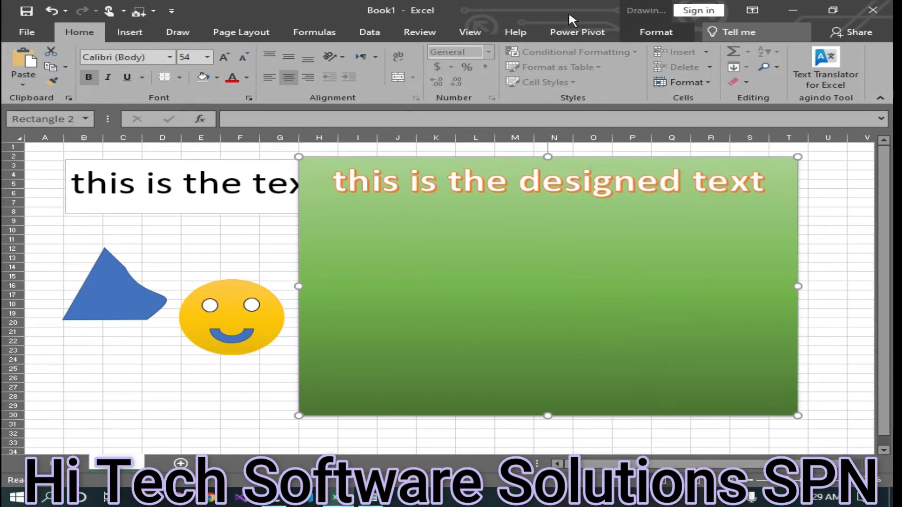
- Reopen the detailed gradient settings of the WordArt box and set the gradient direction to Linear Down
{"action": "left_click", "coordinate": [658, 31]}
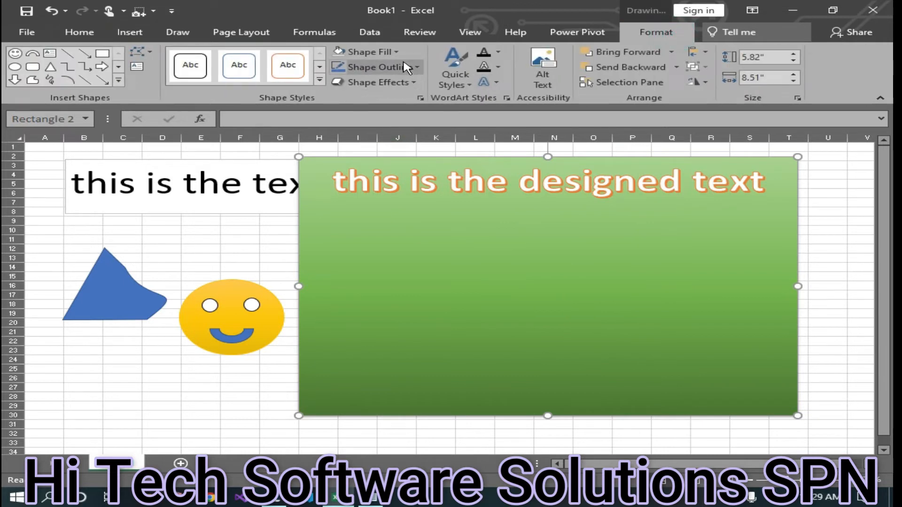
{"action": "left_click", "coordinate": [375, 52]}
{"action": "mouse_move", "coordinate": [454, 263]}
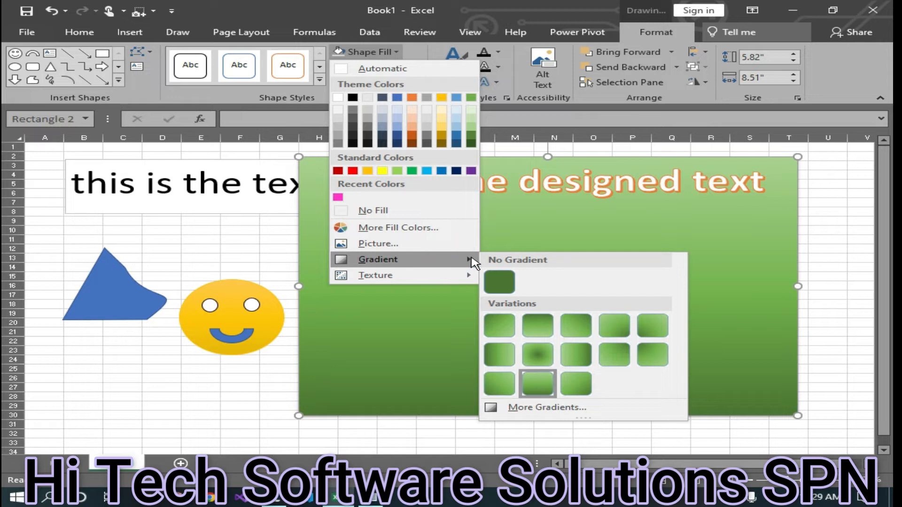
{"action": "left_click", "coordinate": [562, 408]}
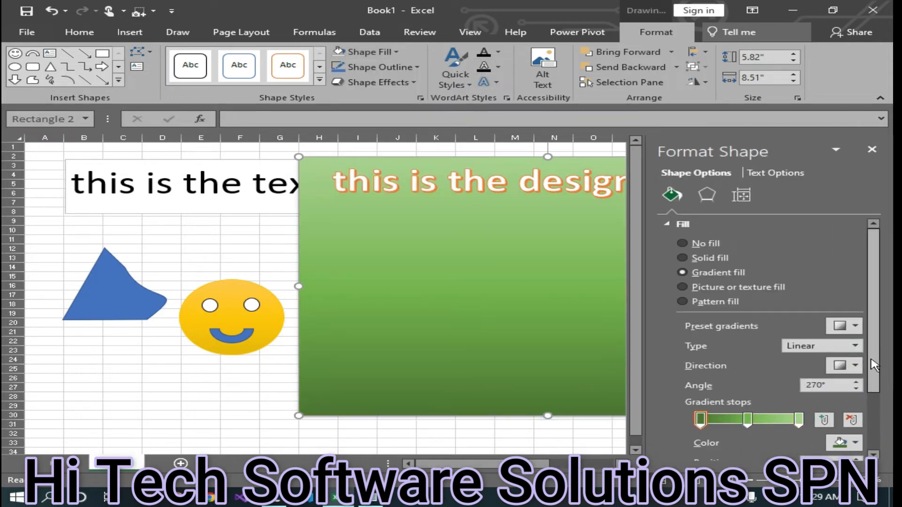
{"action": "left_click", "coordinate": [854, 366]}
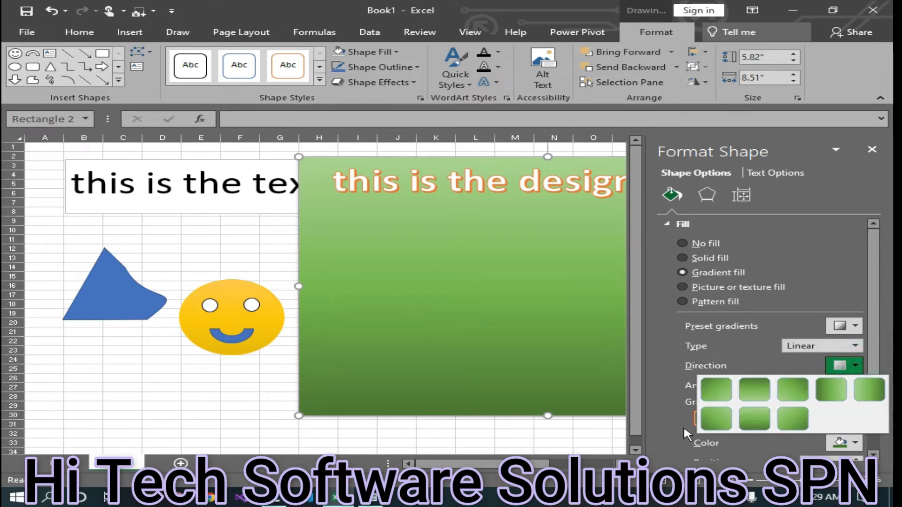
{"action": "left_click", "coordinate": [754, 389]}
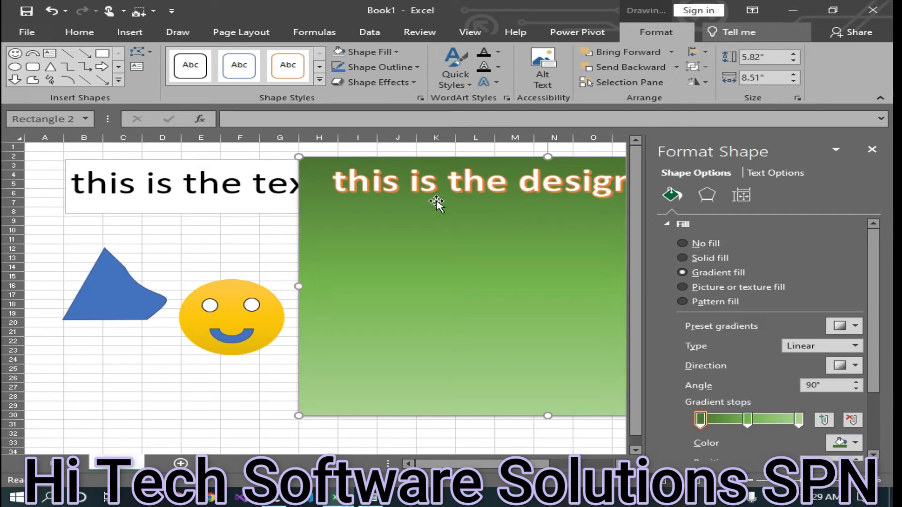
- Change the WordArt box's gradient direction to Linear Right and bring the whole box into view
{"action": "left_click", "coordinate": [850, 367]}
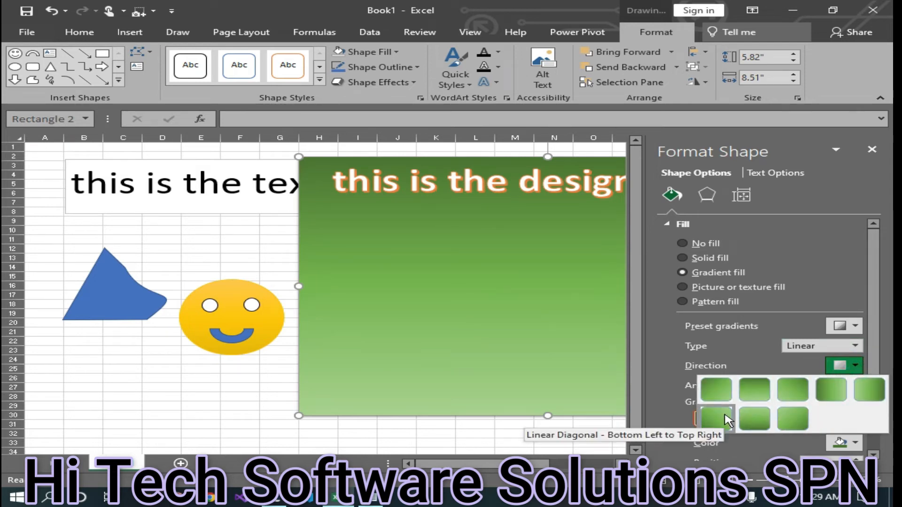
{"action": "left_click", "coordinate": [836, 390]}
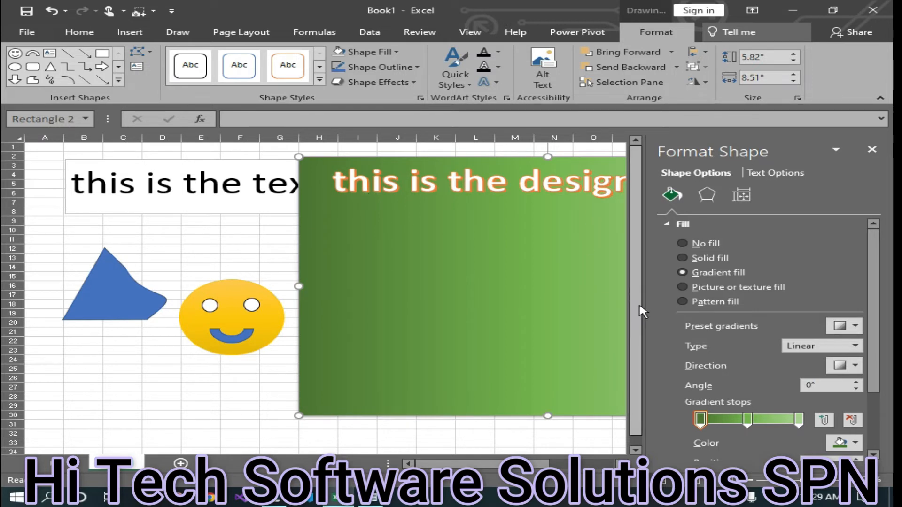
{"action": "left_click_drag", "start_coordinate": [467, 463], "coordinate": [511, 465]}
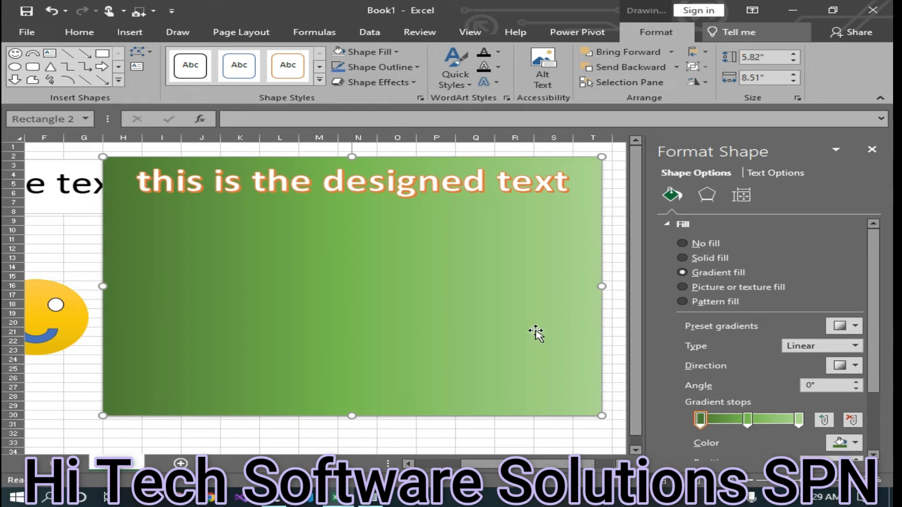
- Raise the gradient angle of the WordArt box in 10° increments to 130°
{"action": "left_click", "coordinate": [856, 382]}
{"action": "left_click", "coordinate": [856, 381]}
{"action": "left_click", "coordinate": [856, 382]}
{"action": "left_click", "coordinate": [856, 382]}
{"action": "left_click", "coordinate": [855, 381]}
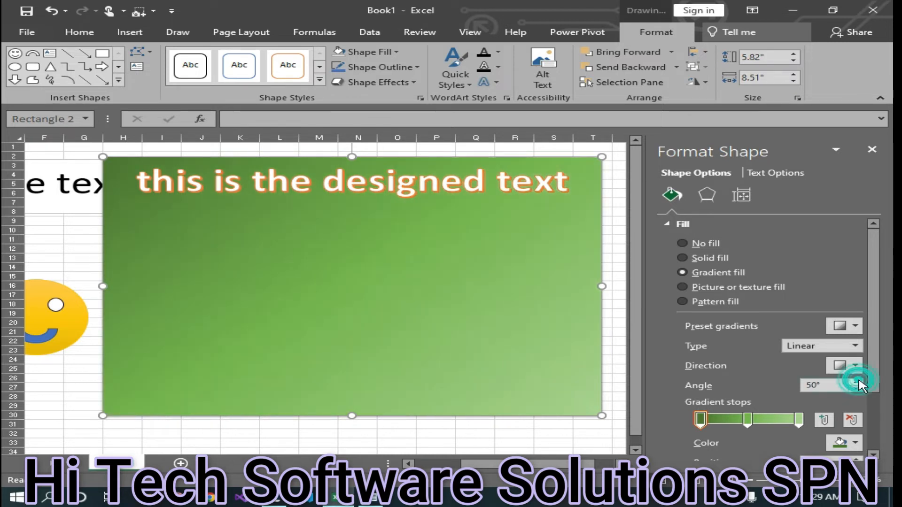
{"action": "left_click", "coordinate": [856, 382]}
{"action": "left_click", "coordinate": [856, 382]}
{"action": "left_click", "coordinate": [856, 382]}
{"action": "left_click", "coordinate": [856, 381]}
{"action": "left_click", "coordinate": [856, 382]}
{"action": "left_click", "coordinate": [856, 382]}
{"action": "left_click", "coordinate": [855, 382]}
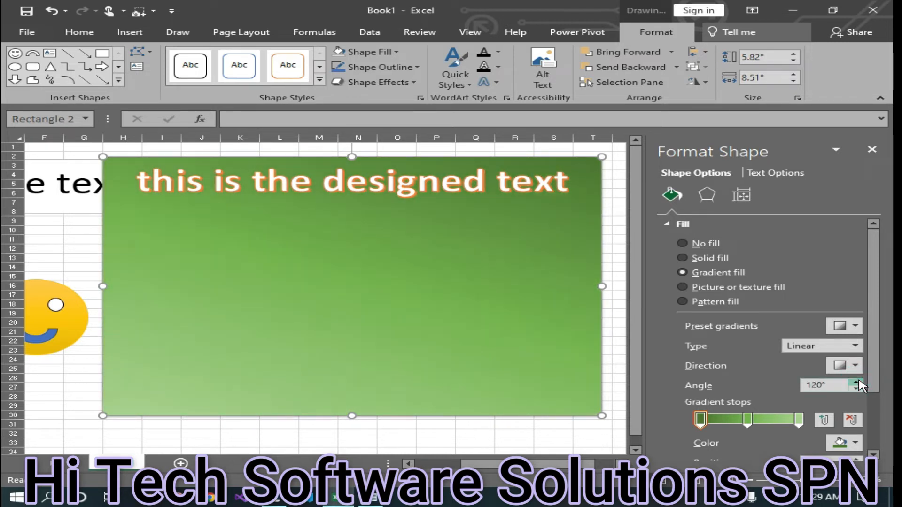
{"action": "left_click", "coordinate": [856, 382]}
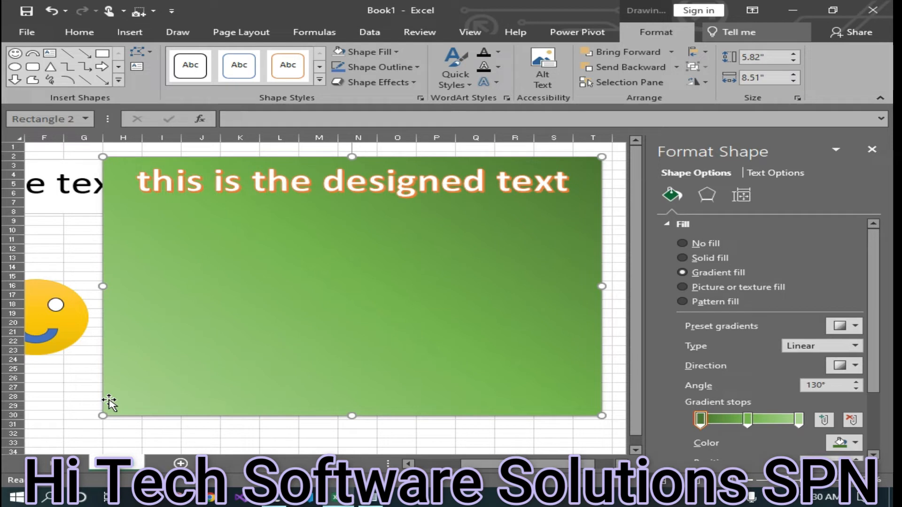
- Try gradient angles of 70°, 90°, 130°, 120° and 60° on the WordArt box
{"action": "left_click", "coordinate": [858, 390]}
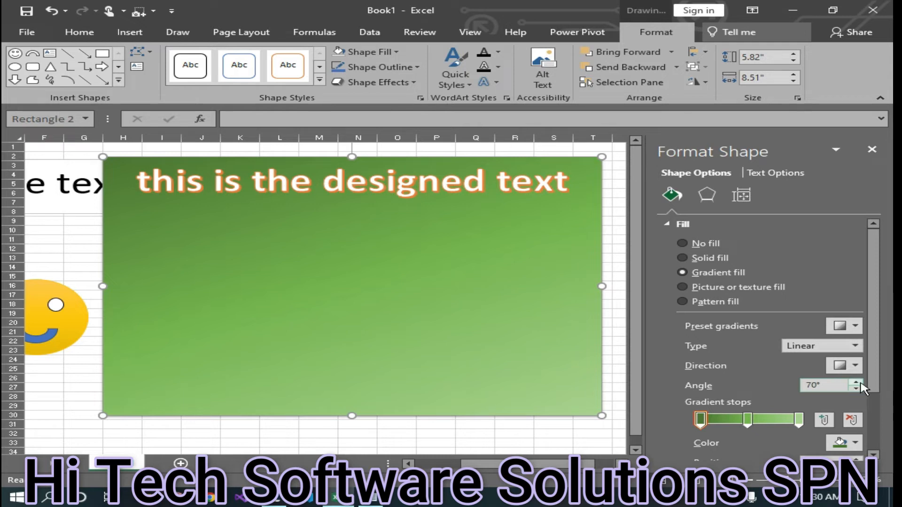
{"action": "left_click", "coordinate": [856, 382]}
{"action": "left_click", "coordinate": [856, 382]}
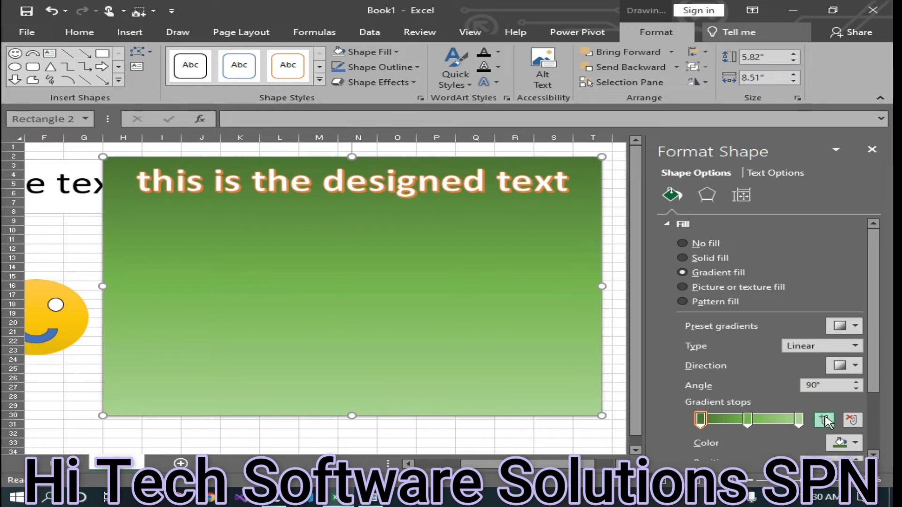
{"action": "left_click", "coordinate": [856, 383]}
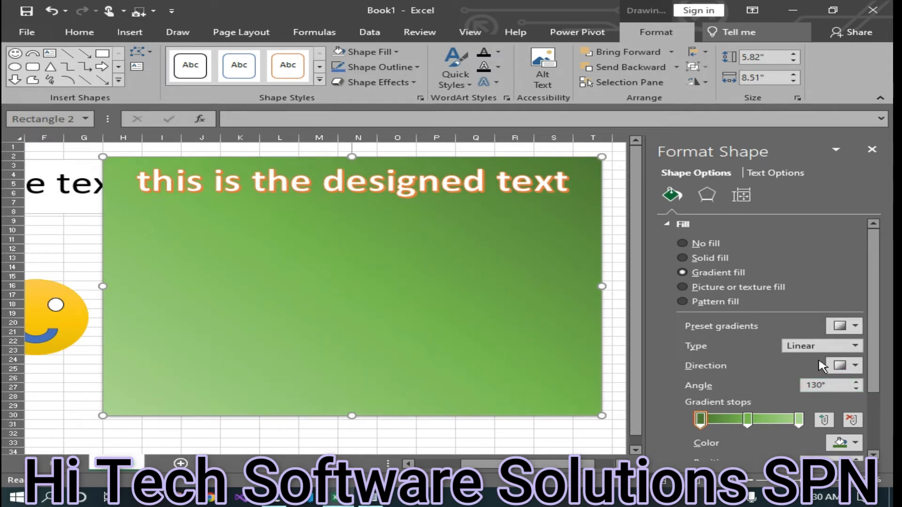
{"action": "left_click", "coordinate": [856, 388]}
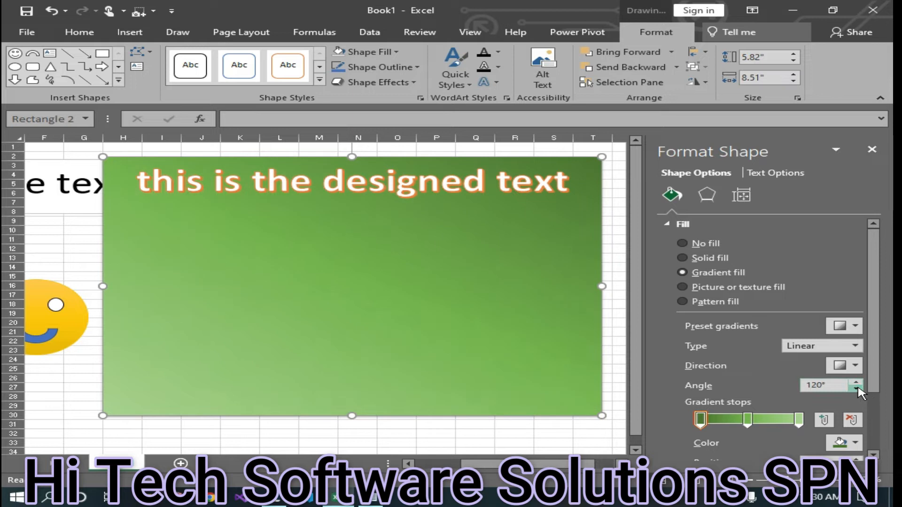
{"action": "left_click", "coordinate": [857, 388]}
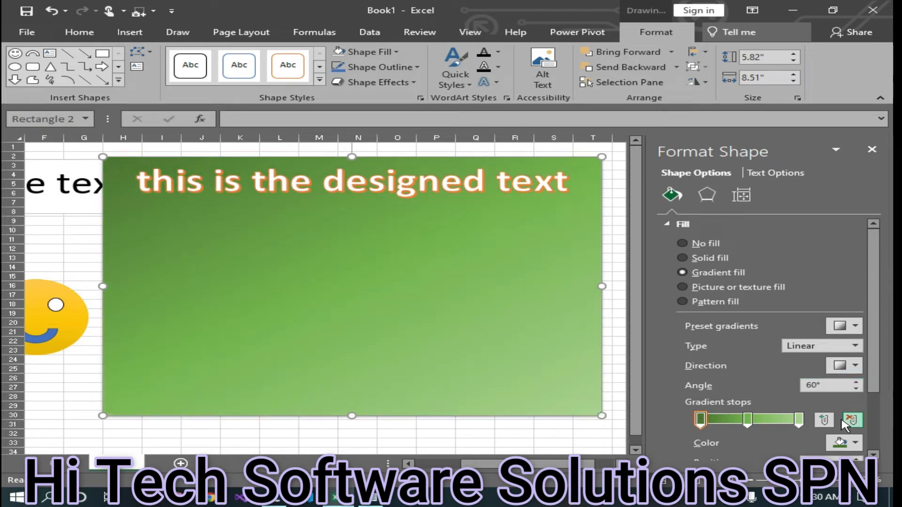
- Set the gradient angle of the WordArt box to 190°
{"action": "left_click", "coordinate": [854, 382]}
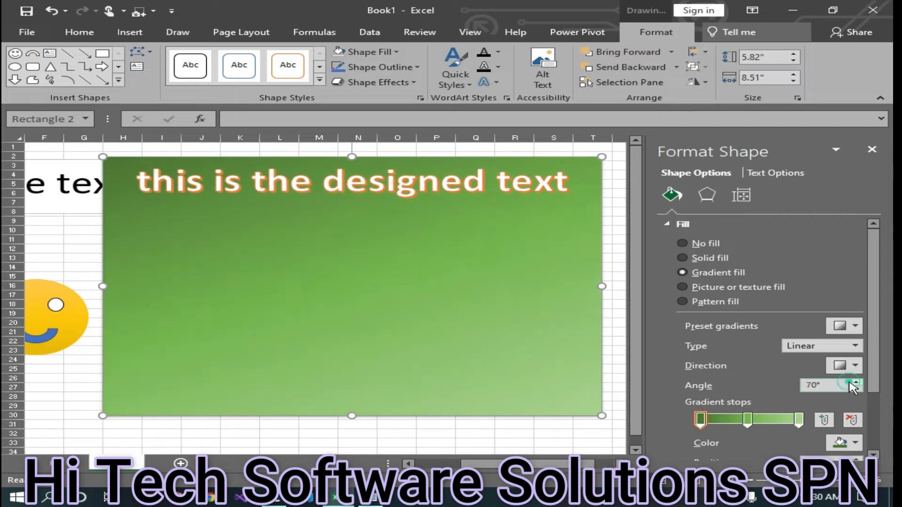
{"action": "left_click", "coordinate": [854, 383]}
{"action": "left_click", "coordinate": [855, 382]}
{"action": "left_click", "coordinate": [854, 382]}
{"action": "left_click", "coordinate": [851, 383]}
{"action": "left_click", "coordinate": [851, 383]}
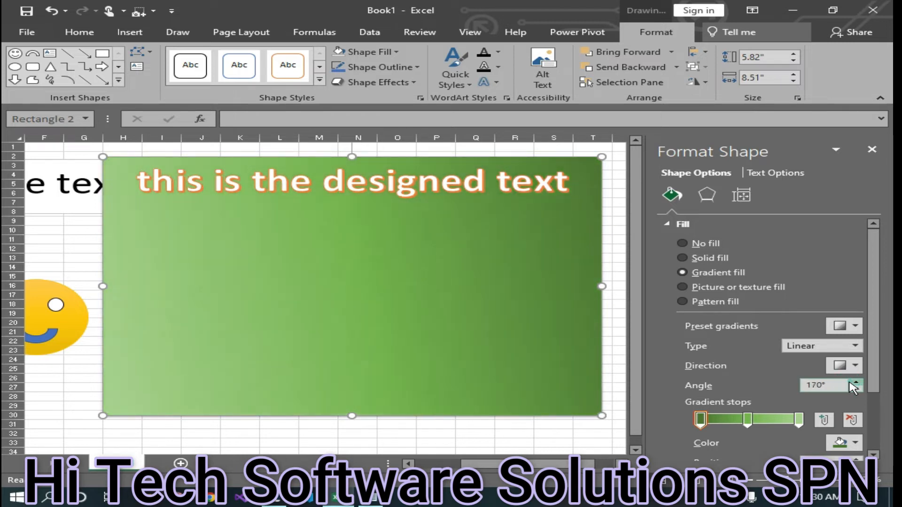
{"action": "left_click", "coordinate": [851, 383]}
{"action": "left_click", "coordinate": [851, 383]}
{"action": "left_click", "coordinate": [851, 383]}
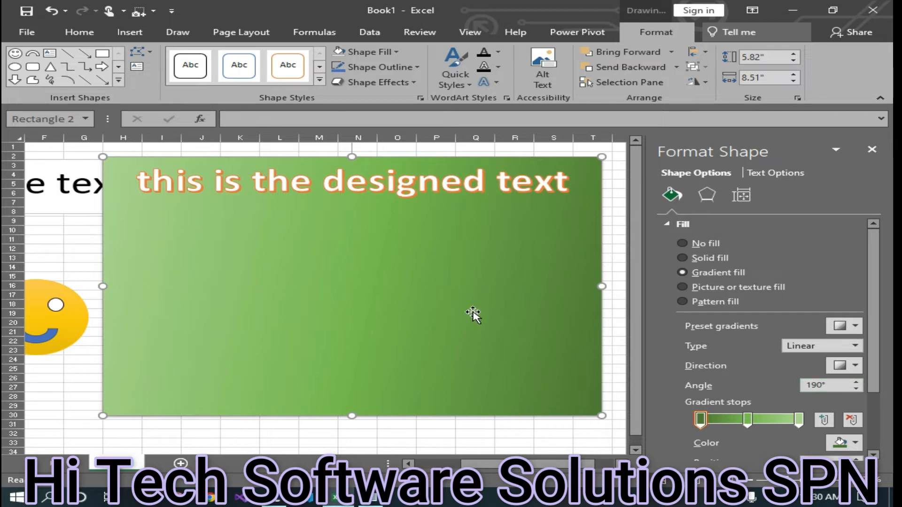
- Color the first gradient stop of the WordArt box with the recently used pink
{"action": "left_click", "coordinate": [854, 443]}
{"action": "left_click", "coordinate": [747, 419]}
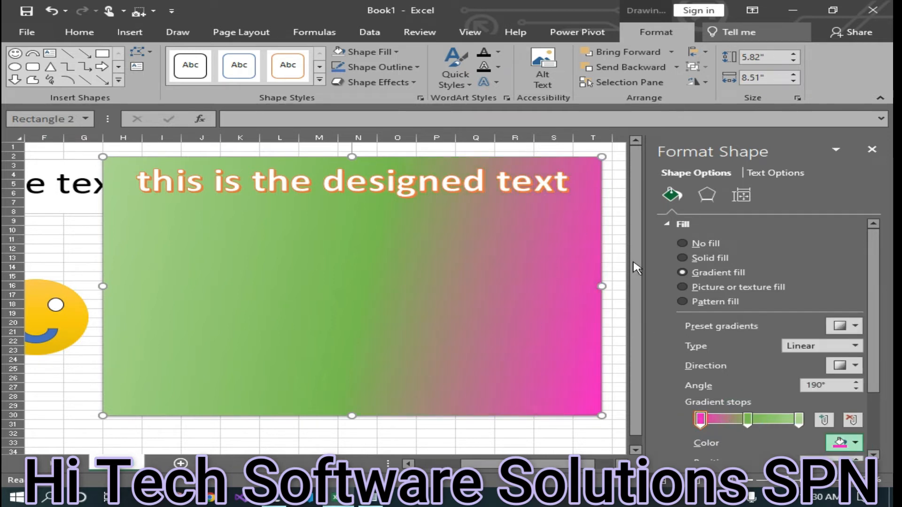
- Color the middle gradient stop of the WordArt box red and the last stop dark blue
{"action": "left_click", "coordinate": [747, 419]}
{"action": "left_click", "coordinate": [855, 443]}
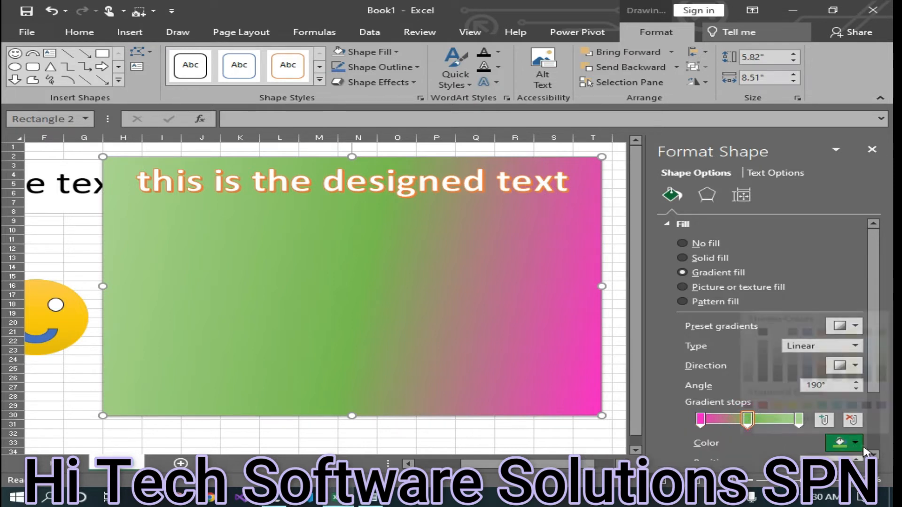
{"action": "left_click", "coordinate": [766, 388]}
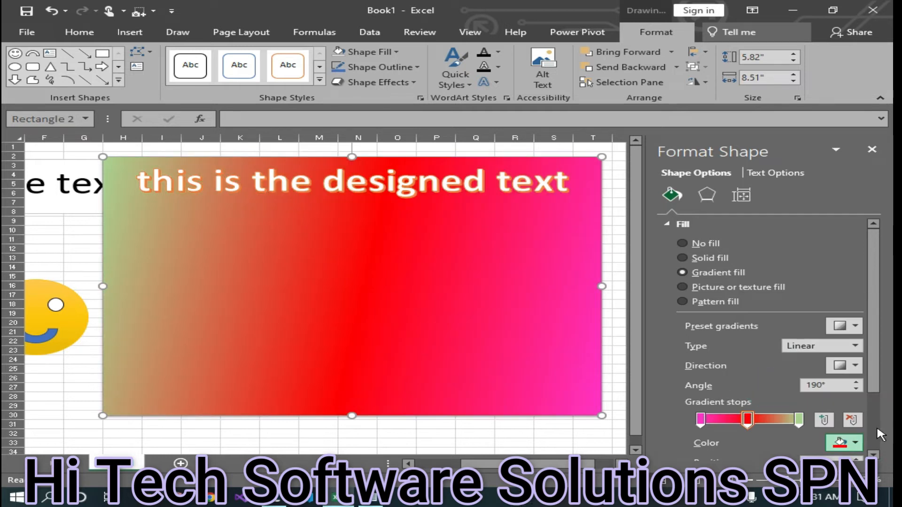
{"action": "left_click", "coordinate": [799, 419]}
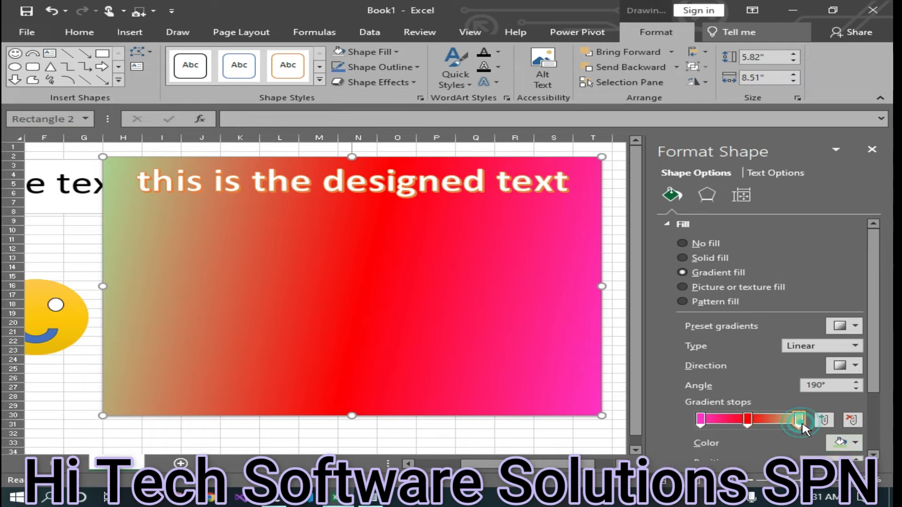
{"action": "left_click", "coordinate": [856, 443]}
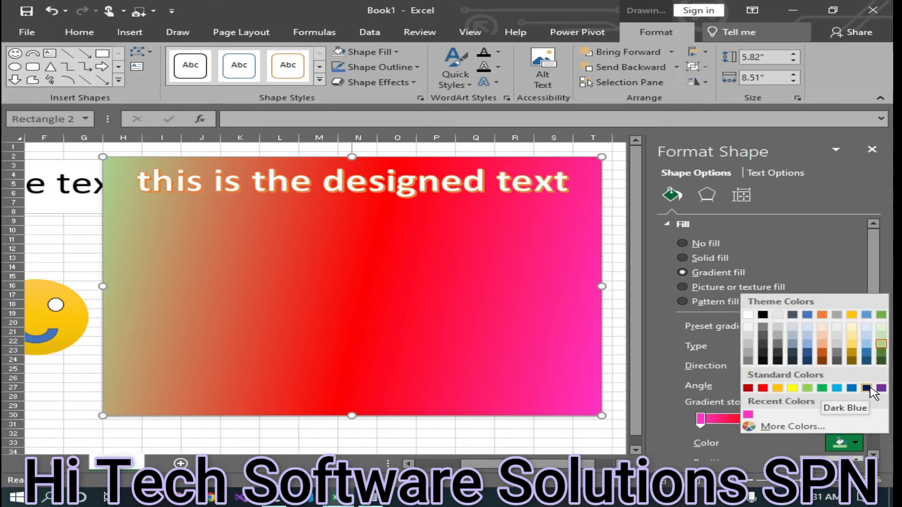
{"action": "left_click", "coordinate": [866, 388]}
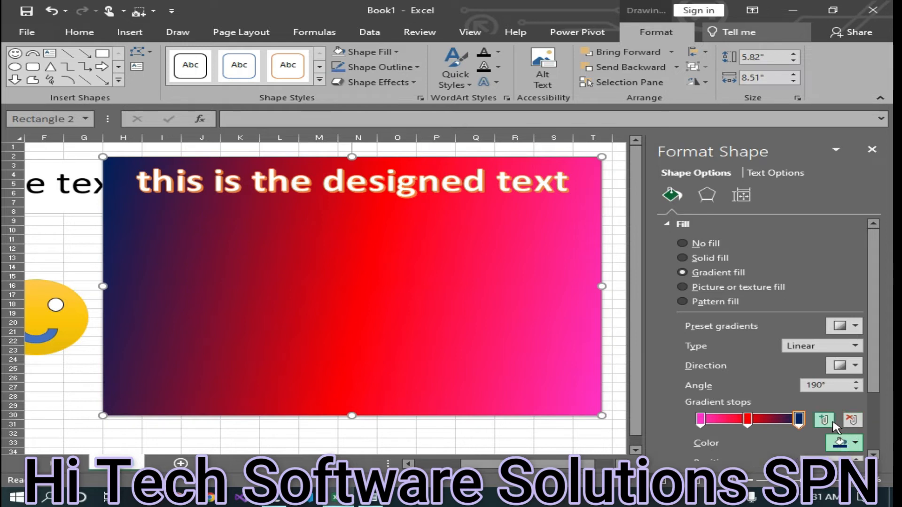
- Shift the red and dark blue gradient stops closer to the pink stop and add another stop near the far end
{"action": "left_click_drag", "start_coordinate": [747, 418], "coordinate": [728, 425]}
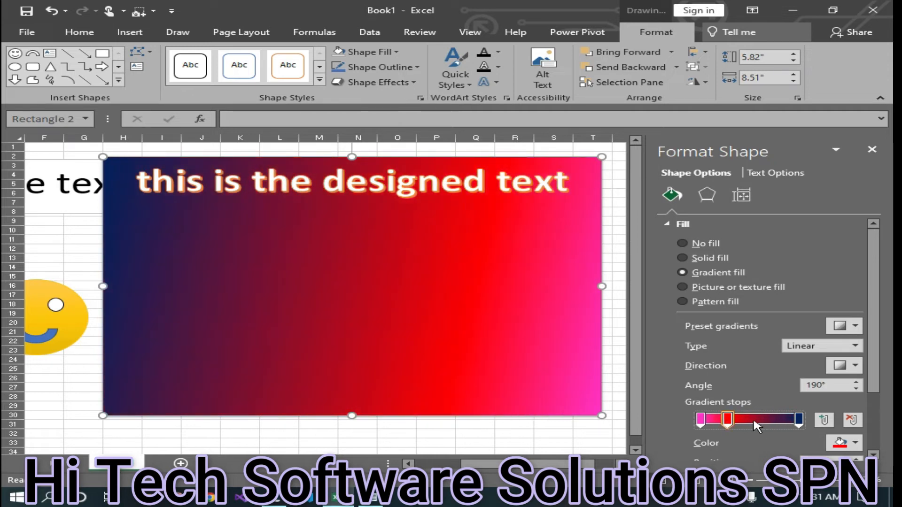
{"action": "left_click_drag", "start_coordinate": [799, 419], "coordinate": [757, 422]}
{"action": "left_click", "coordinate": [824, 420]}
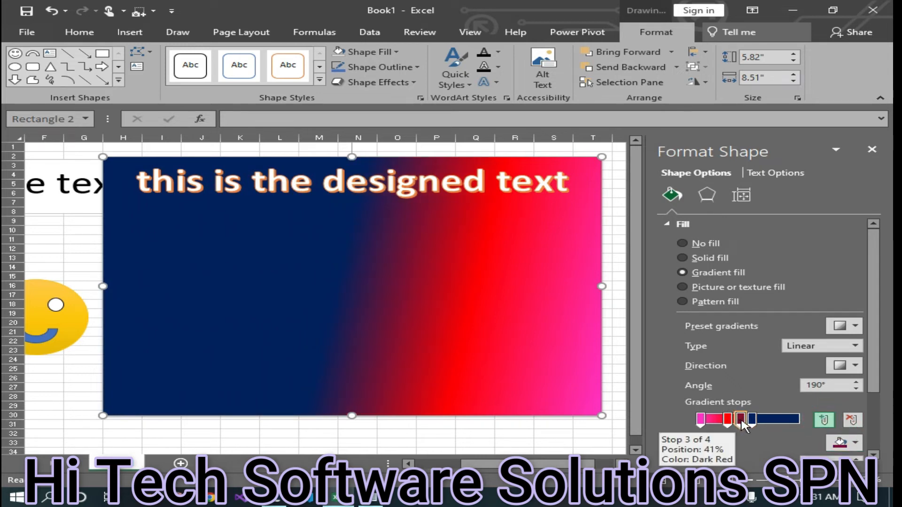
{"action": "left_click_drag", "start_coordinate": [744, 422], "coordinate": [786, 428]}
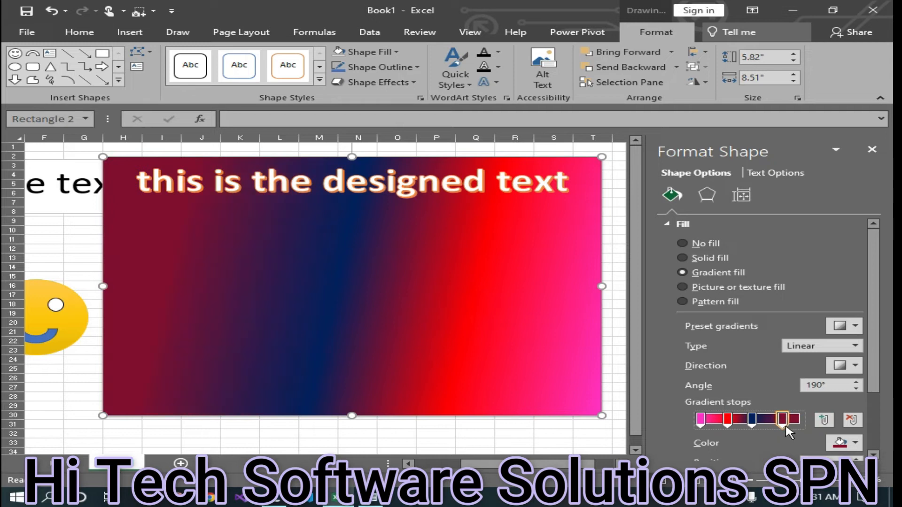
- Color the added gradient stop white and reposition the red, dark blue and white stops farther from the pink one
{"action": "left_click", "coordinate": [843, 443]}
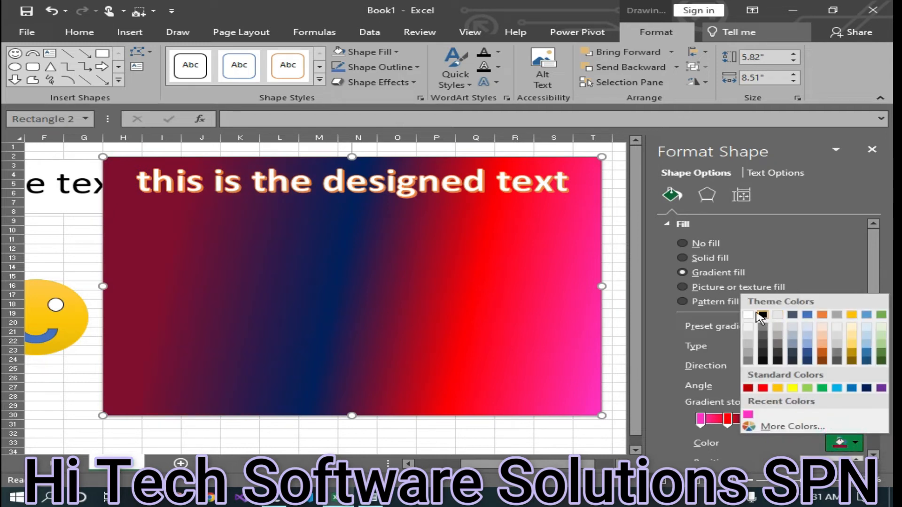
{"action": "left_click", "coordinate": [747, 315]}
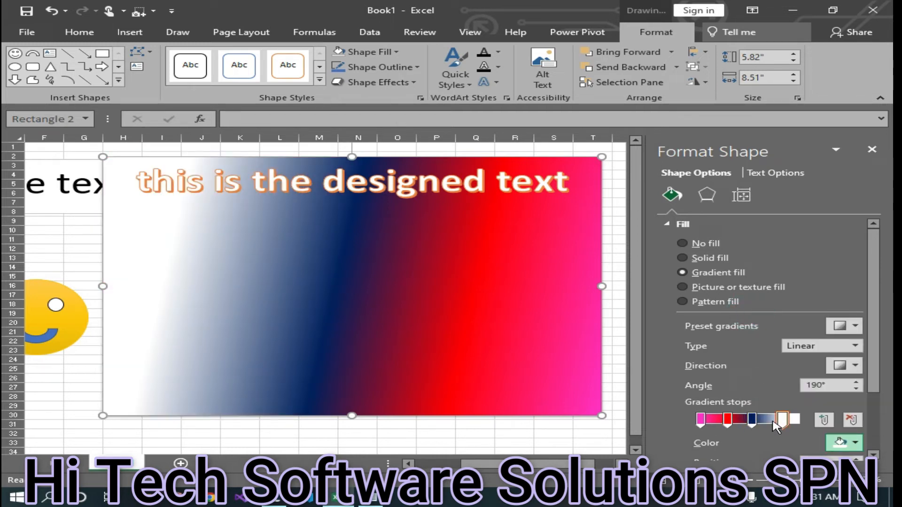
{"action": "left_click_drag", "start_coordinate": [782, 420], "coordinate": [741, 422]}
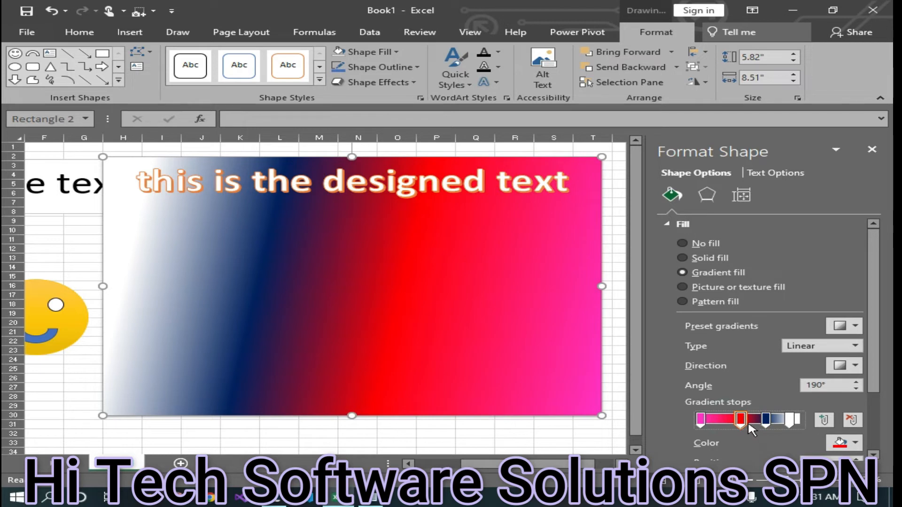
- Recolor the dark blue gradient stop gray
{"action": "left_click", "coordinate": [765, 421]}
{"action": "left_click", "coordinate": [841, 442]}
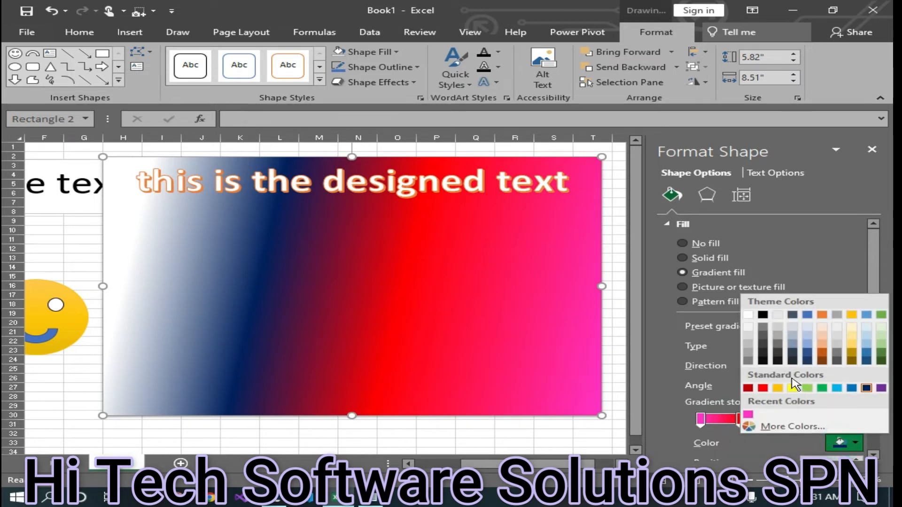
{"action": "left_click", "coordinate": [748, 347]}
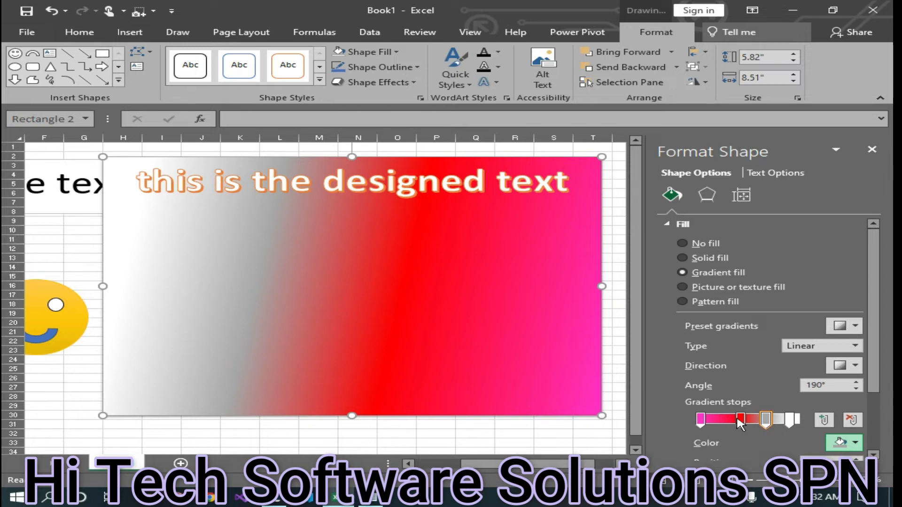
- Move the white gradient stop between pink and red, and place the last stop near the end in light blue
{"action": "left_click_drag", "start_coordinate": [789, 419], "coordinate": [716, 427]}
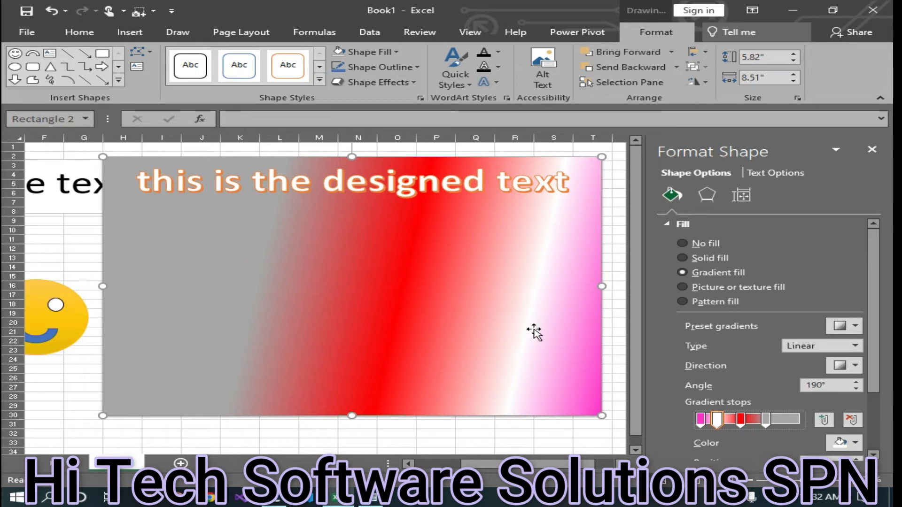
{"action": "left_click_drag", "start_coordinate": [766, 419], "coordinate": [787, 423]}
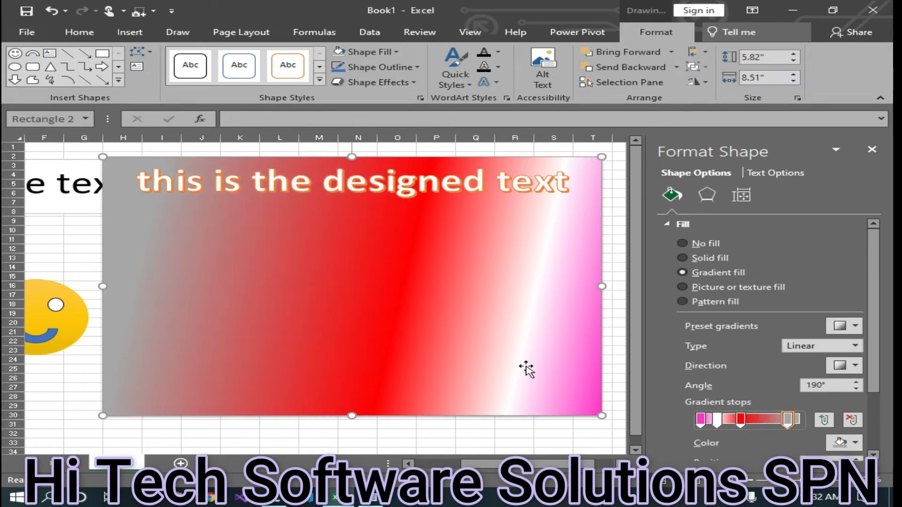
{"action": "left_click", "coordinate": [852, 441]}
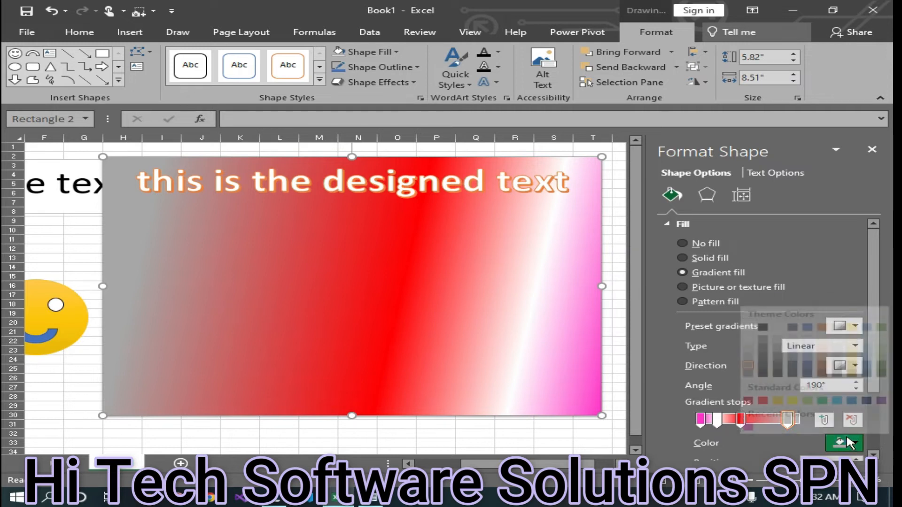
{"action": "left_click", "coordinate": [836, 388]}
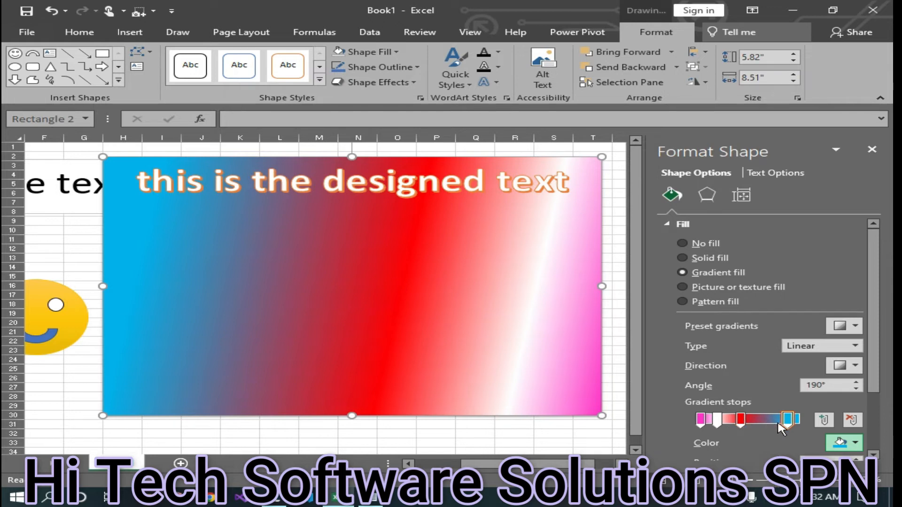
- Add two gradient stops between the red and light blue ones, coloring them light green and yellow
{"action": "left_click", "coordinate": [824, 421]}
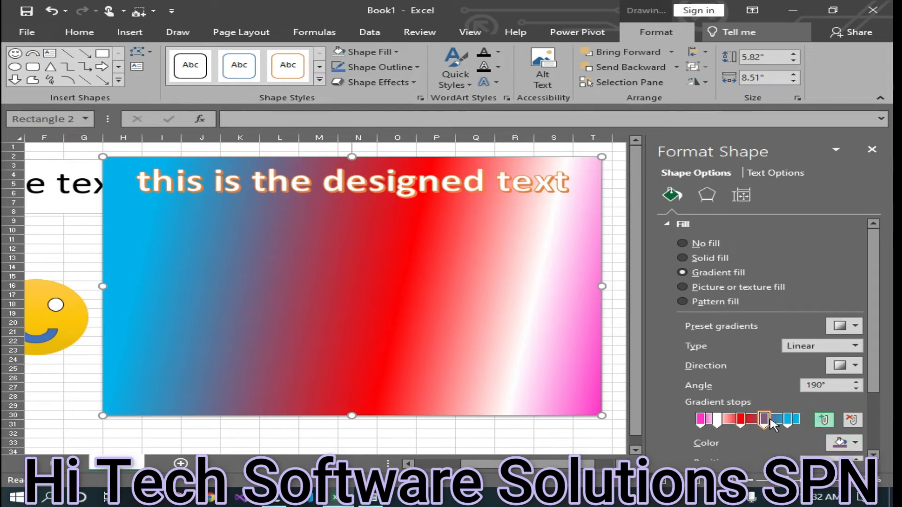
{"action": "left_click", "coordinate": [850, 446]}
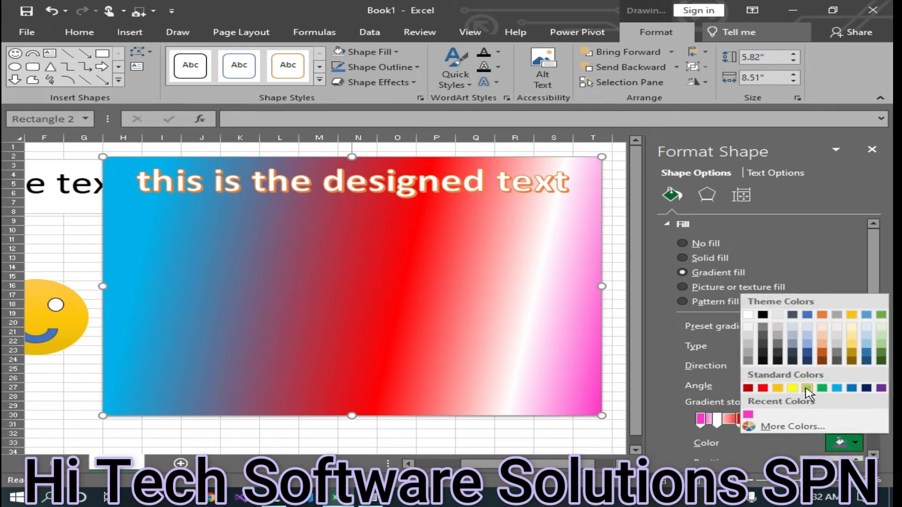
{"action": "left_click", "coordinate": [802, 390]}
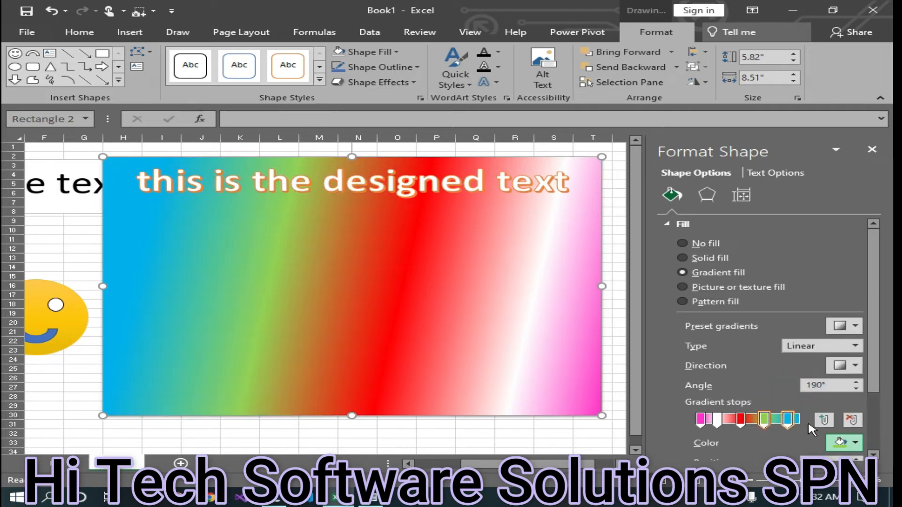
{"action": "left_click", "coordinate": [823, 421]}
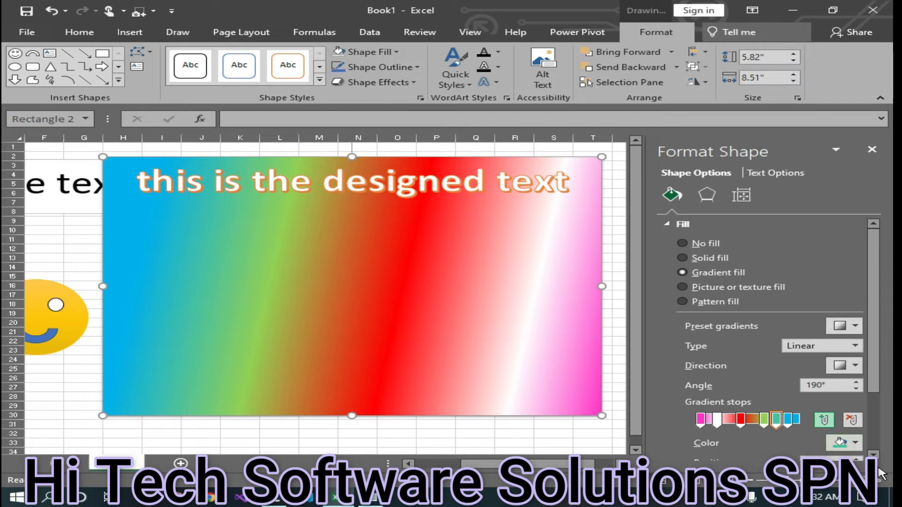
{"action": "left_click", "coordinate": [851, 444]}
{"action": "left_click", "coordinate": [794, 388]}
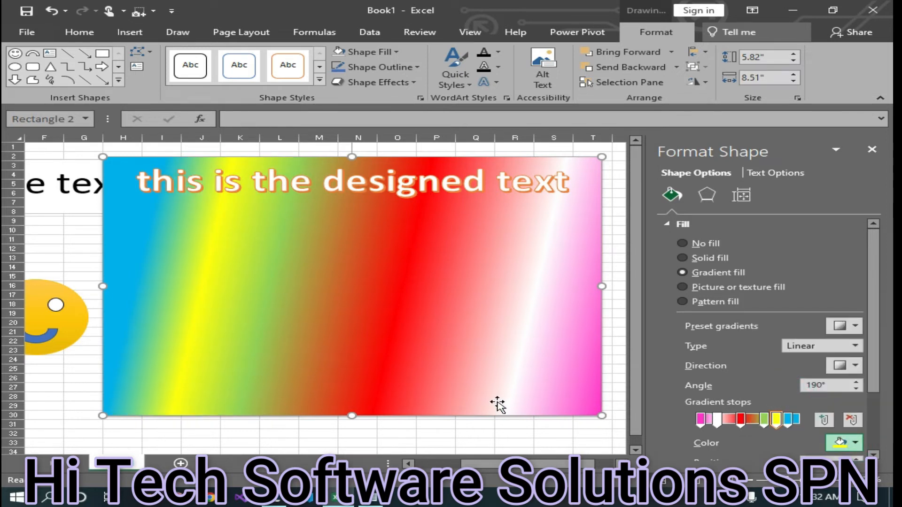
- Shorten the WordArt box to a height of about 4.44 inches
{"action": "left_click_drag", "start_coordinate": [351, 415], "coordinate": [313, 223]}
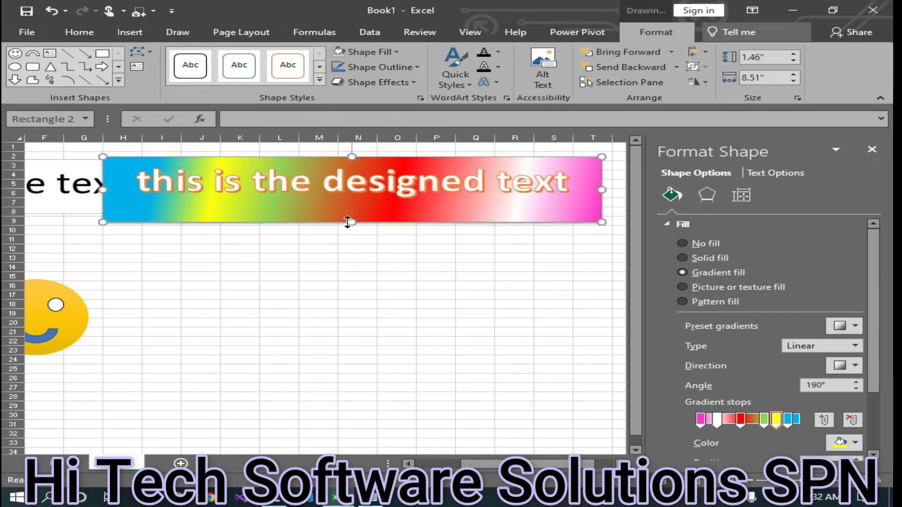
{"action": "left_click_drag", "start_coordinate": [351, 222], "coordinate": [374, 355]}
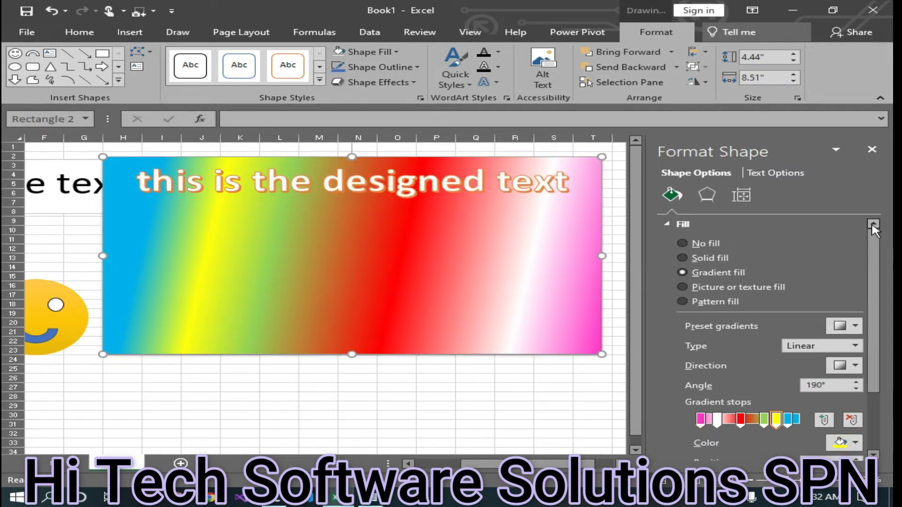
- Set the position of the yellow gradient stop to 71%
{"action": "scroll", "coordinate": [757, 391], "scroll_direction": "down", "scroll_amount": 3}
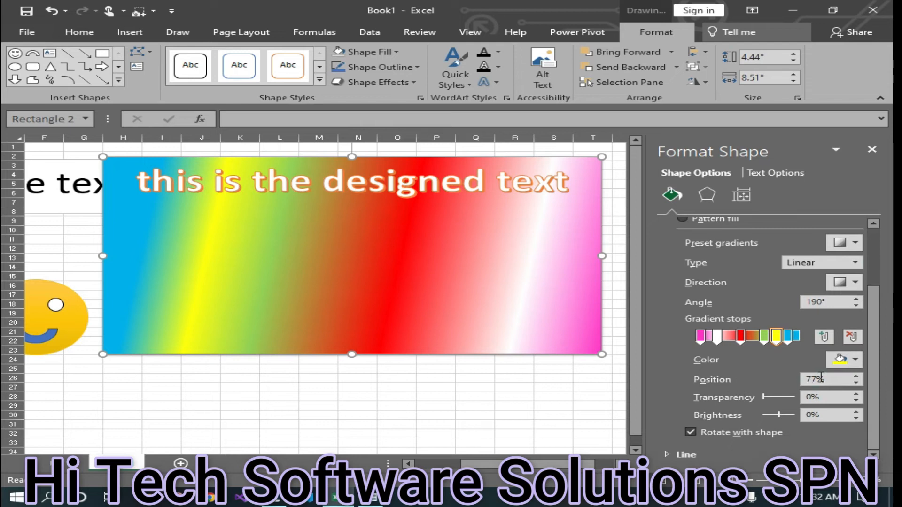
{"action": "left_click", "coordinate": [855, 384]}
{"action": "left_click", "coordinate": [854, 384]}
{"action": "left_click", "coordinate": [855, 384]}
{"action": "left_click", "coordinate": [855, 385]}
{"action": "left_click", "coordinate": [855, 383]}
{"action": "left_click", "coordinate": [855, 383]}
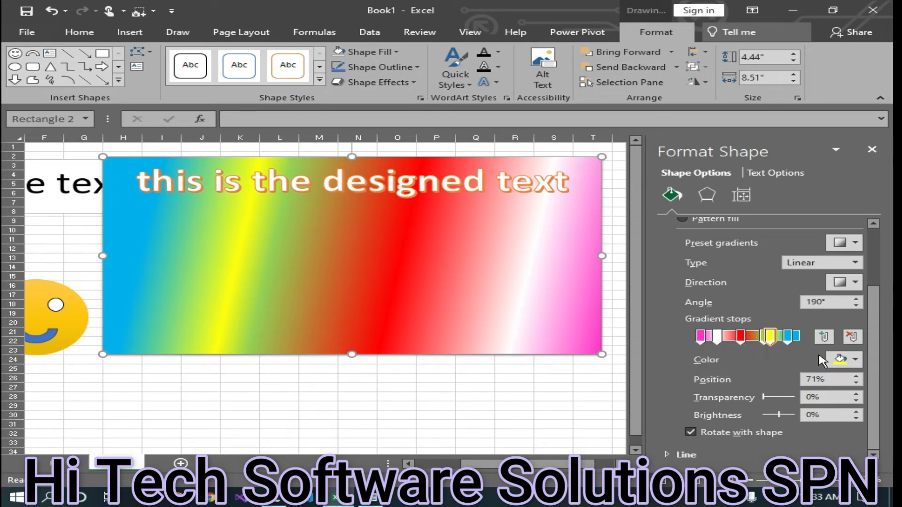
- Move the yellow gradient stop next to the red one, at position 43%
{"action": "left_click_drag", "start_coordinate": [773, 339], "coordinate": [742, 337]}
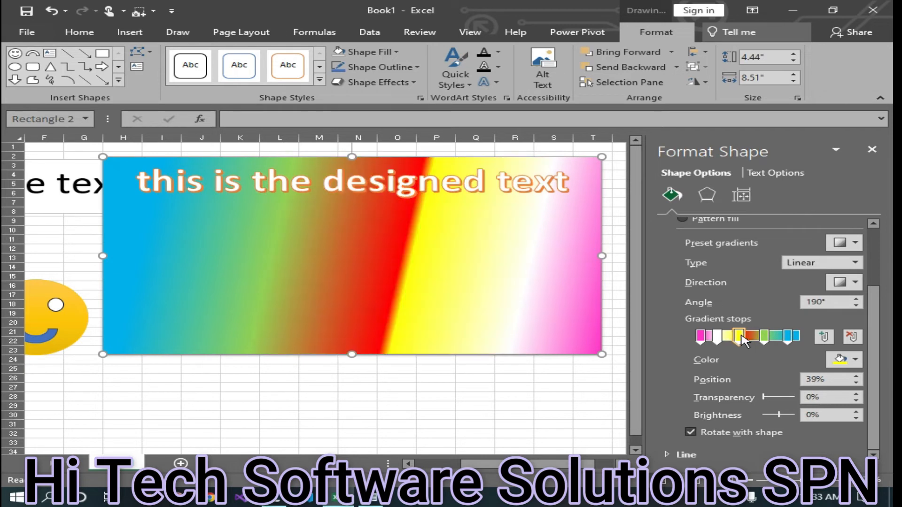
{"action": "left_click", "coordinate": [856, 376]}
{"action": "left_click", "coordinate": [856, 377]}
{"action": "left_click", "coordinate": [856, 377]}
{"action": "left_click", "coordinate": [856, 376]}
{"action": "left_click", "coordinate": [856, 376]}
{"action": "left_click", "coordinate": [856, 376]}
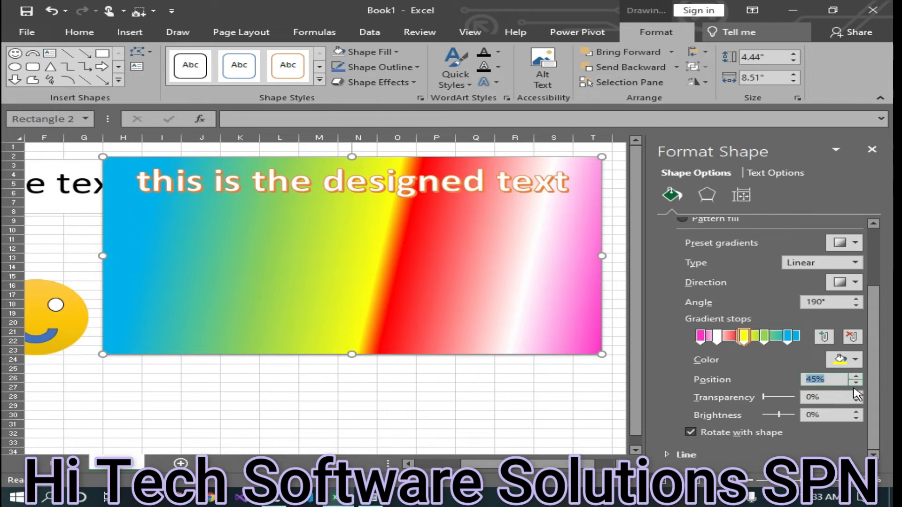
{"action": "left_click", "coordinate": [853, 388]}
{"action": "left_click", "coordinate": [854, 381]}
{"action": "left_click", "coordinate": [854, 382]}
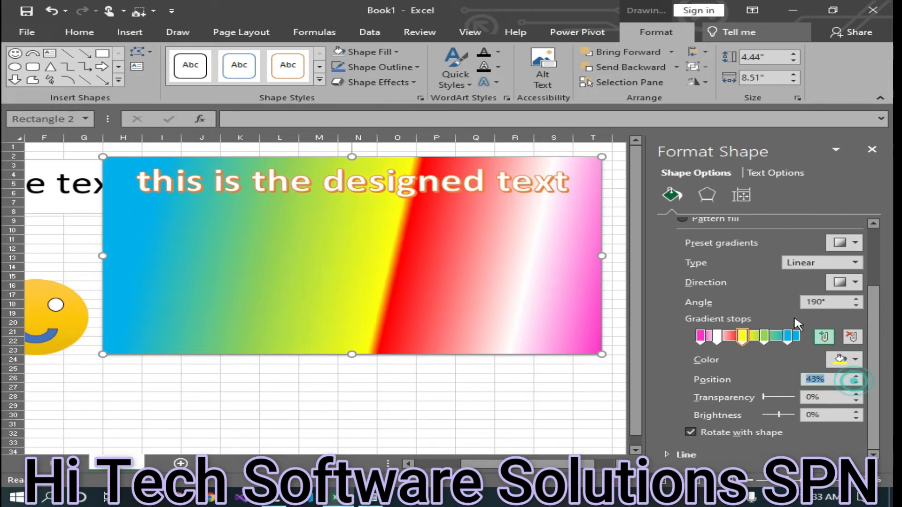
- Set the white gradient stop's position to 24% and its transparency to 7%
{"action": "left_click", "coordinate": [717, 336]}
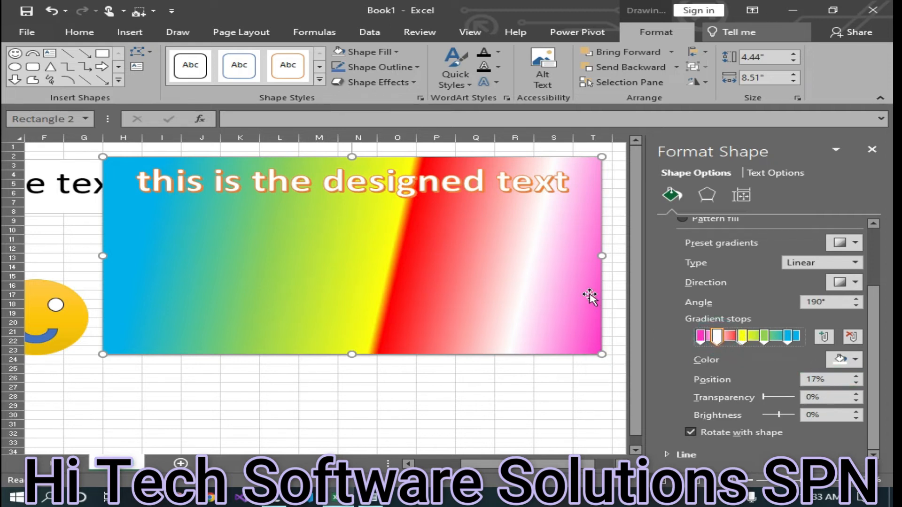
{"action": "left_click", "coordinate": [856, 376]}
{"action": "left_click", "coordinate": [856, 376]}
{"action": "left_click", "coordinate": [856, 377]}
{"action": "left_click", "coordinate": [856, 377]}
{"action": "left_click", "coordinate": [856, 376]}
{"action": "left_click", "coordinate": [856, 376]}
{"action": "left_click", "coordinate": [856, 376]}
{"action": "left_click", "coordinate": [857, 375]}
{"action": "left_click", "coordinate": [857, 375]}
{"action": "left_click", "coordinate": [857, 375]}
{"action": "left_click", "coordinate": [858, 375]}
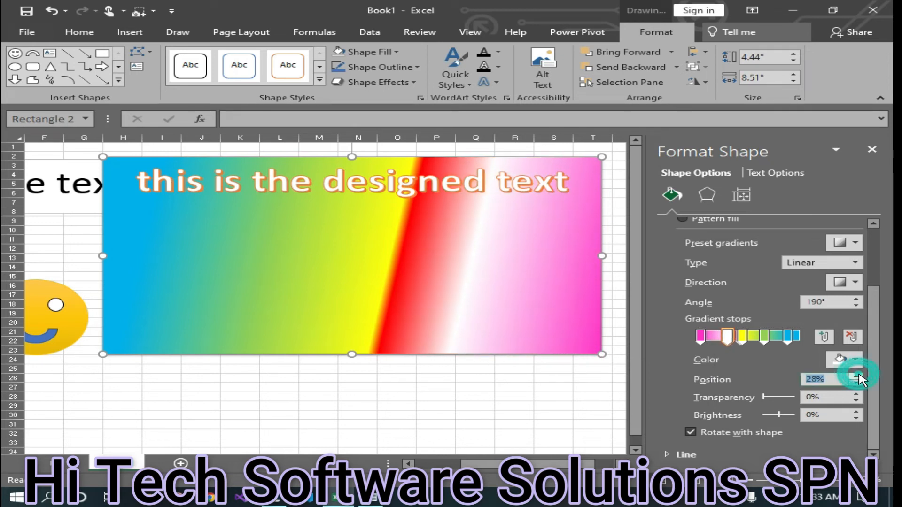
{"action": "left_click", "coordinate": [857, 382]}
{"action": "left_click", "coordinate": [858, 382]}
{"action": "left_click", "coordinate": [857, 382]}
{"action": "left_click", "coordinate": [857, 382]}
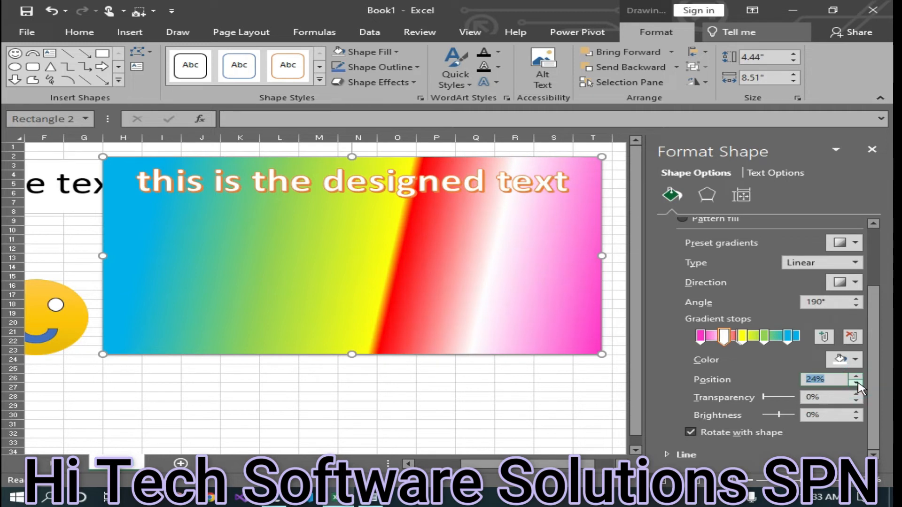
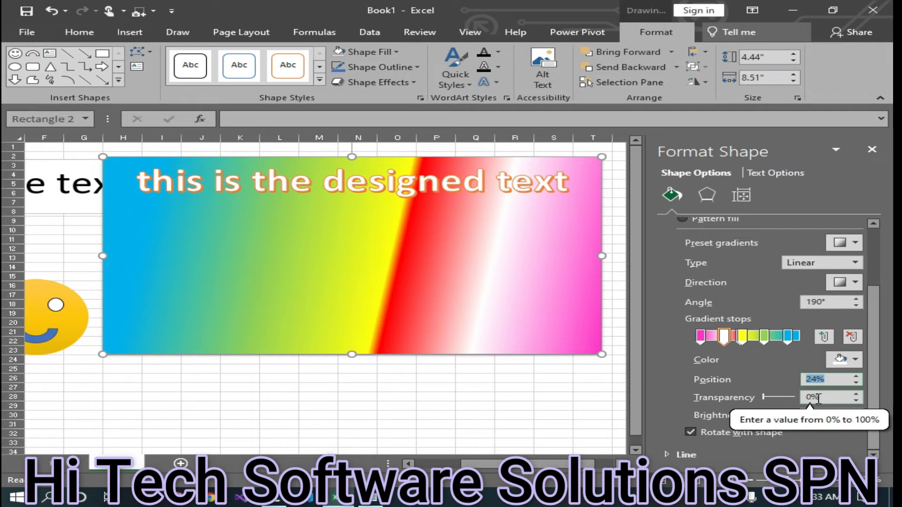
{"action": "mouse_move", "coordinate": [761, 398]}
{"action": "left_mouse_down"}
{"action": "mouse_move", "coordinate": [786, 399]}
{"action": "mouse_move", "coordinate": [806, 414]}
{"action": "mouse_move", "coordinate": [763, 409]}
{"action": "left_mouse_up"}
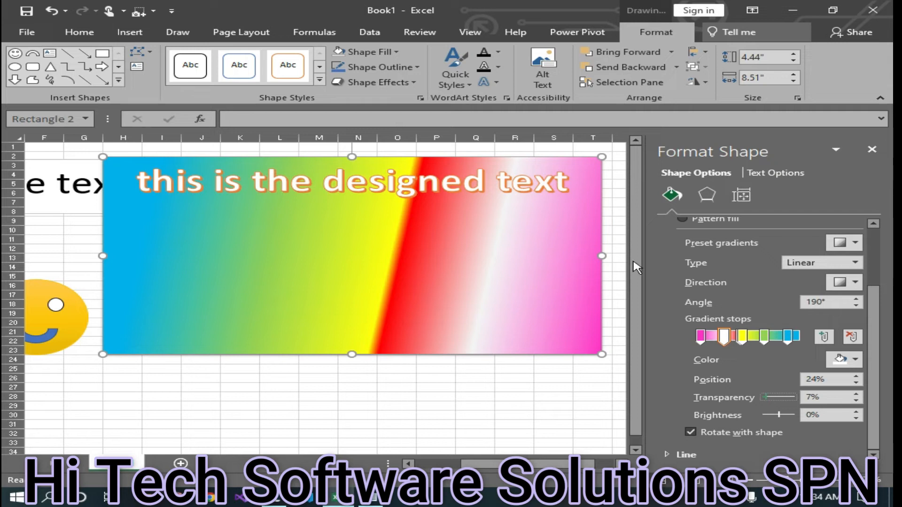
- Set the light red gradient stop at position 33% to 100% transparency and 1% brightness
{"action": "left_click", "coordinate": [742, 335]}
{"action": "left_click", "coordinate": [733, 339]}
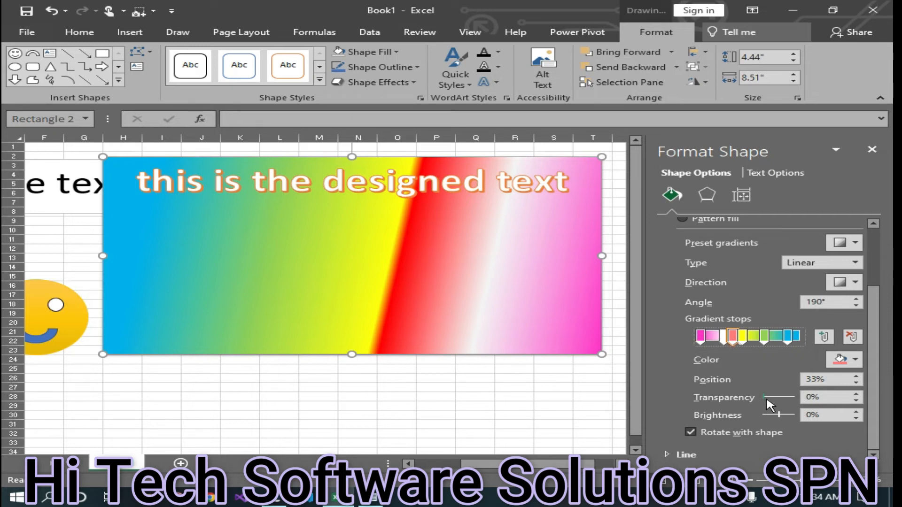
{"action": "left_click_drag", "start_coordinate": [764, 397], "coordinate": [815, 409]}
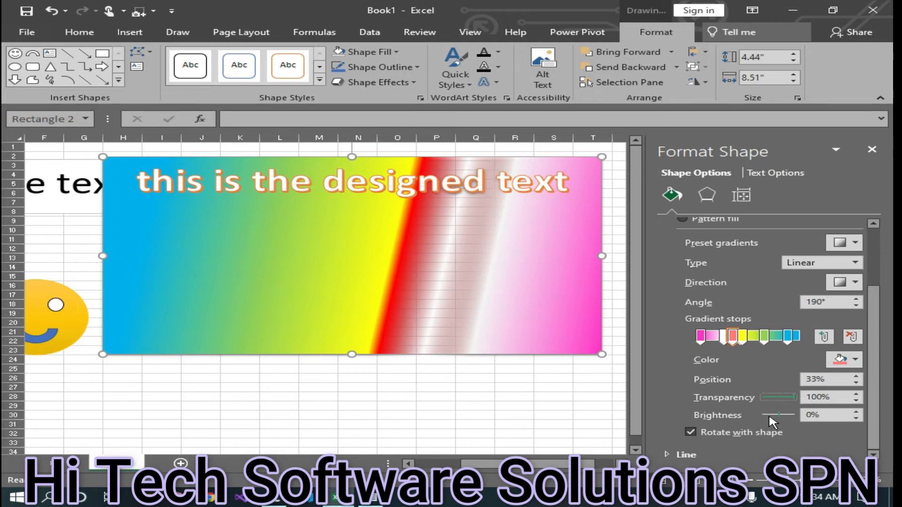
{"action": "mouse_move", "coordinate": [779, 415]}
{"action": "left_mouse_down"}
{"action": "mouse_move", "coordinate": [757, 419]}
{"action": "mouse_move", "coordinate": [805, 423]}
{"action": "mouse_move", "coordinate": [748, 431]}
{"action": "mouse_move", "coordinate": [787, 435]}
{"action": "mouse_move", "coordinate": [762, 427]}
{"action": "mouse_move", "coordinate": [782, 428]}
{"action": "left_mouse_up"}
{"action": "left_click", "coordinate": [855, 418]}
{"action": "left_click", "coordinate": [855, 417]}
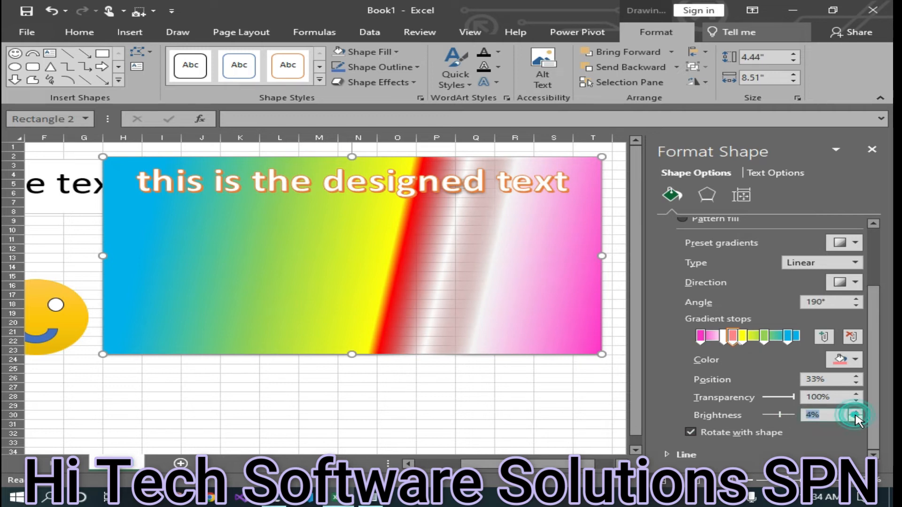
{"action": "left_click", "coordinate": [855, 418]}
{"action": "left_click", "coordinate": [855, 418]}
- Turn off Rotate with shape for the gradient fill and expand the line settings
{"action": "left_click", "coordinate": [810, 452]}
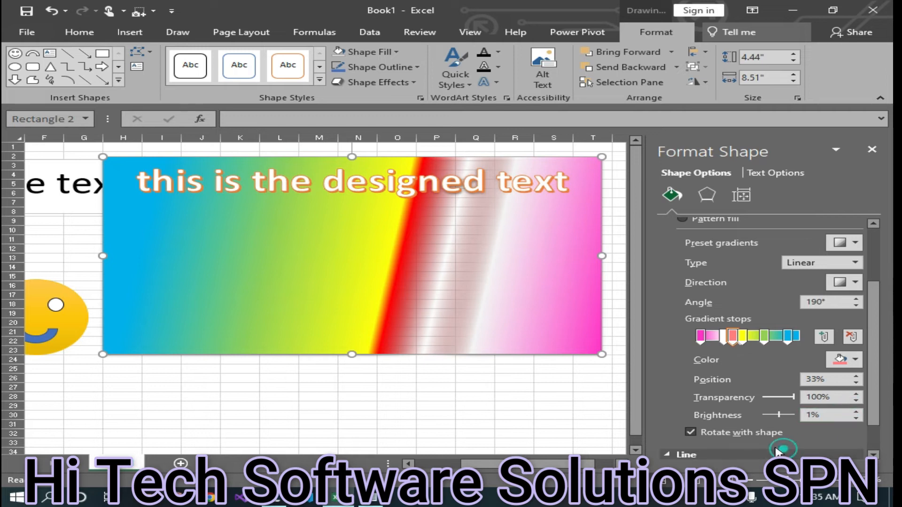
{"action": "scroll", "coordinate": [750, 436], "scroll_direction": "down", "scroll_amount": 1}
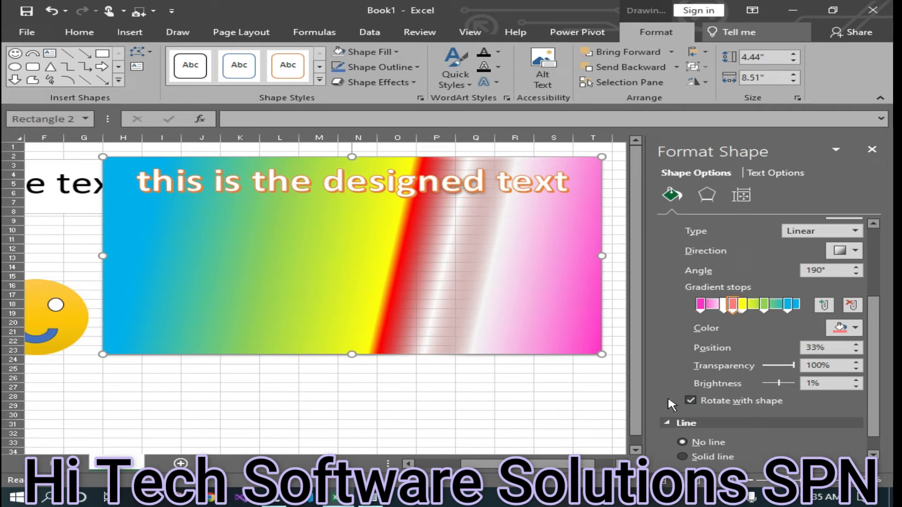
{"action": "left_click", "coordinate": [688, 401]}
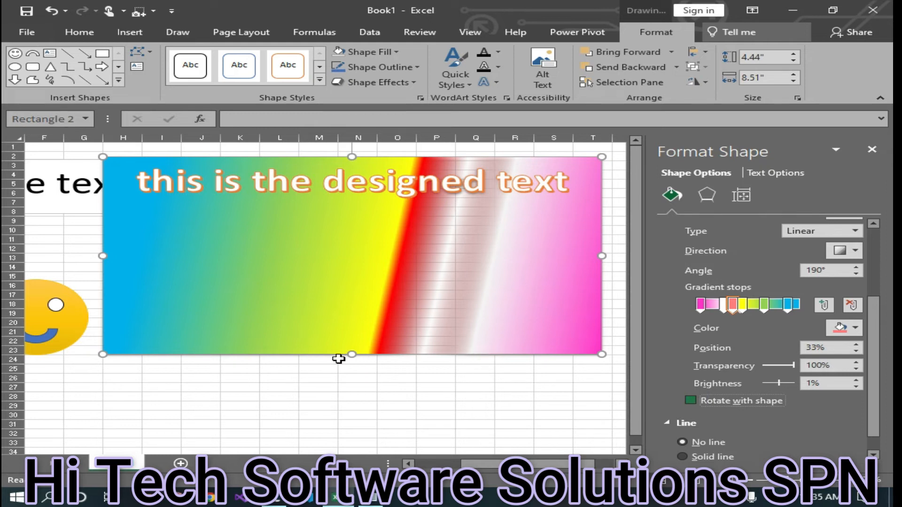
- Shrink the WordArt box to about 3.62 inches high and 5.63 inches wide
{"action": "left_click_drag", "start_coordinate": [352, 355], "coordinate": [389, 234]}
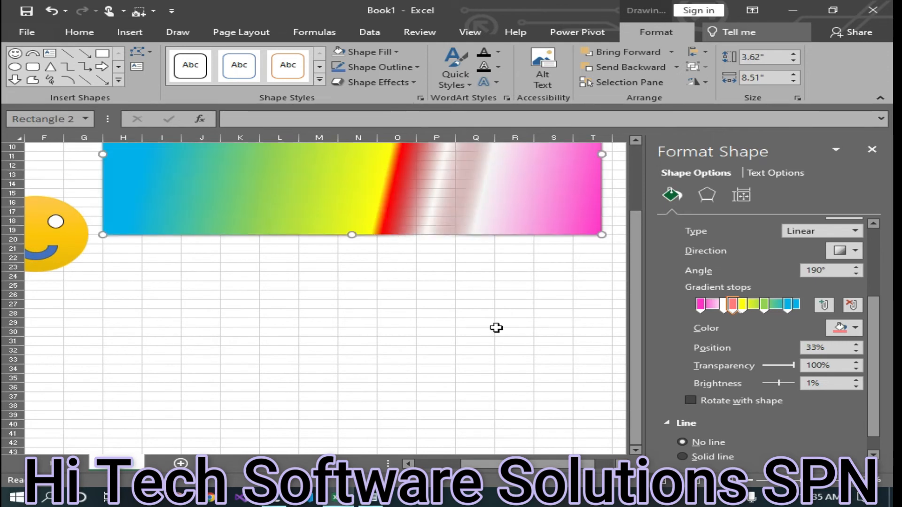
{"action": "scroll", "coordinate": [494, 326], "scroll_direction": "up", "scroll_amount": 3}
{"action": "left_click_drag", "start_coordinate": [602, 237], "coordinate": [198, 237]}
{"action": "left_click_drag", "start_coordinate": [540, 463], "coordinate": [508, 459]}
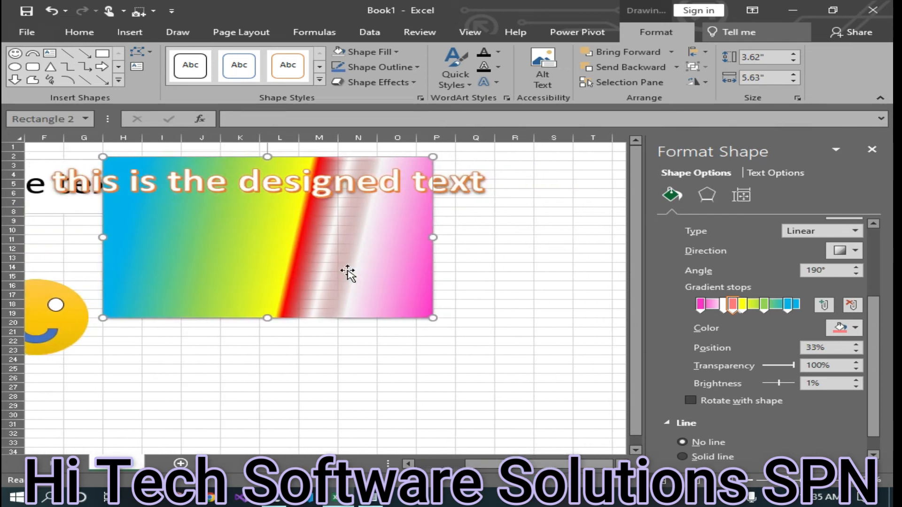
- Move the WordArt box down to about row 9, rotate it upside down, and rotate it back to nearly upright
{"action": "left_click_drag", "start_coordinate": [331, 317], "coordinate": [348, 378]}
{"action": "left_click_drag", "start_coordinate": [290, 190], "coordinate": [275, 398]}
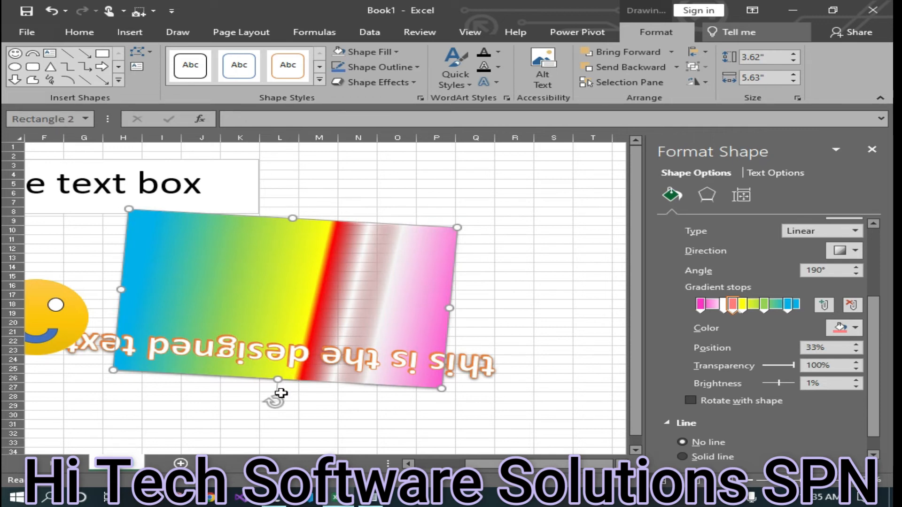
{"action": "left_click_drag", "start_coordinate": [275, 400], "coordinate": [292, 211]}
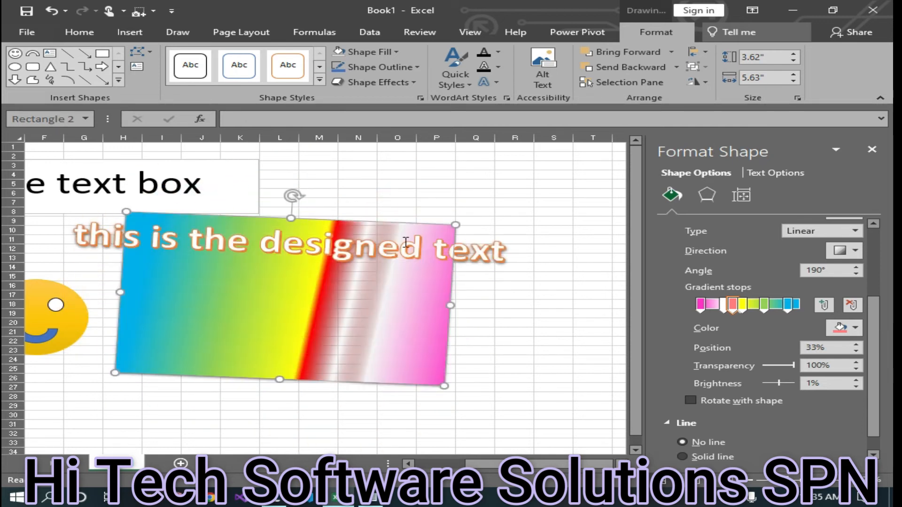
- Toggle Rotate with shape for the fill, rotate the WordArt box about a quarter turn clockwise, and return it fully upright
{"action": "left_click", "coordinate": [690, 400]}
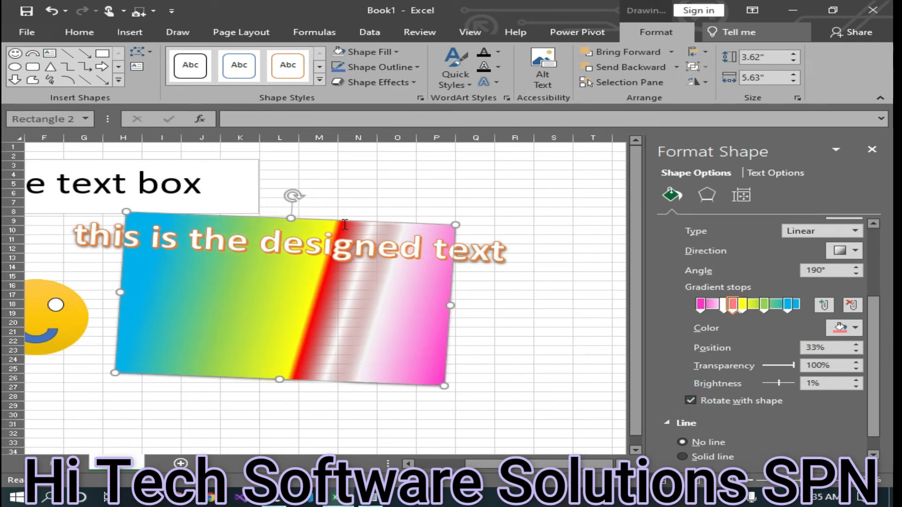
{"action": "left_click", "coordinate": [301, 197]}
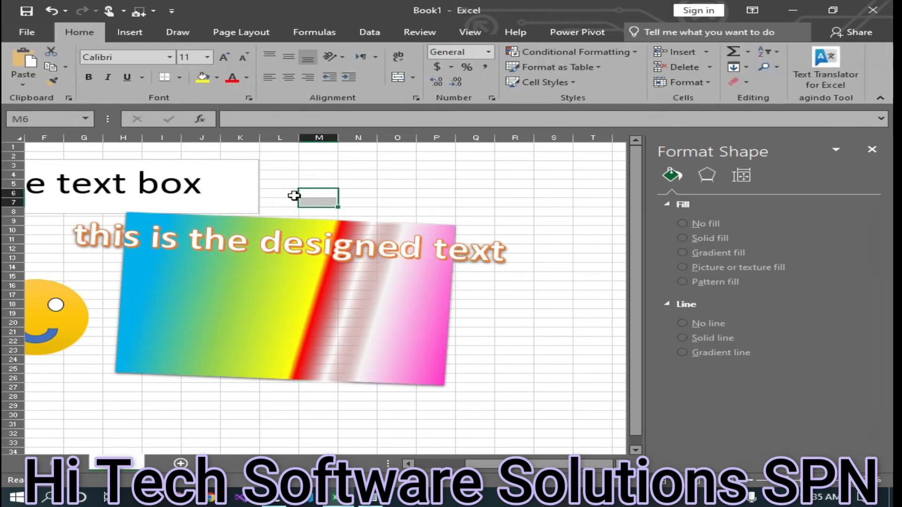
{"action": "left_click", "coordinate": [282, 235]}
{"action": "left_click_drag", "start_coordinate": [292, 195], "coordinate": [407, 293]}
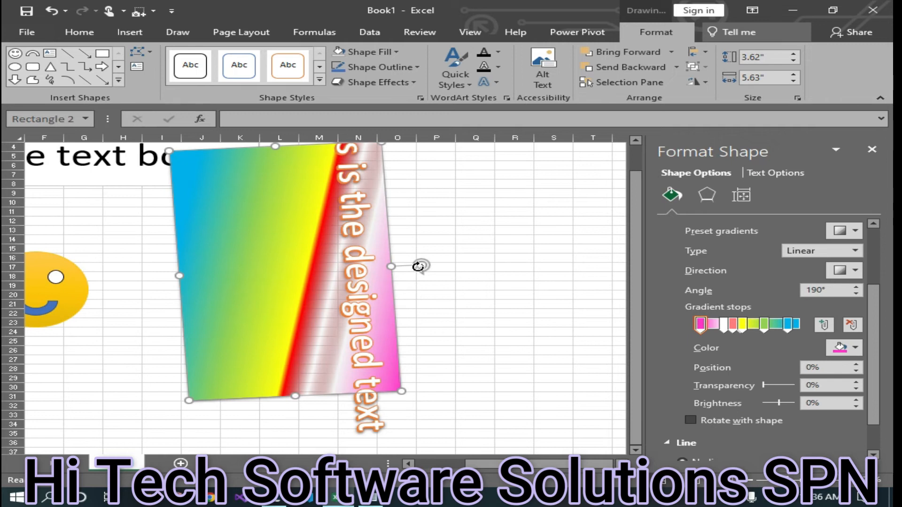
{"action": "left_click_drag", "start_coordinate": [418, 265], "coordinate": [287, 186]}
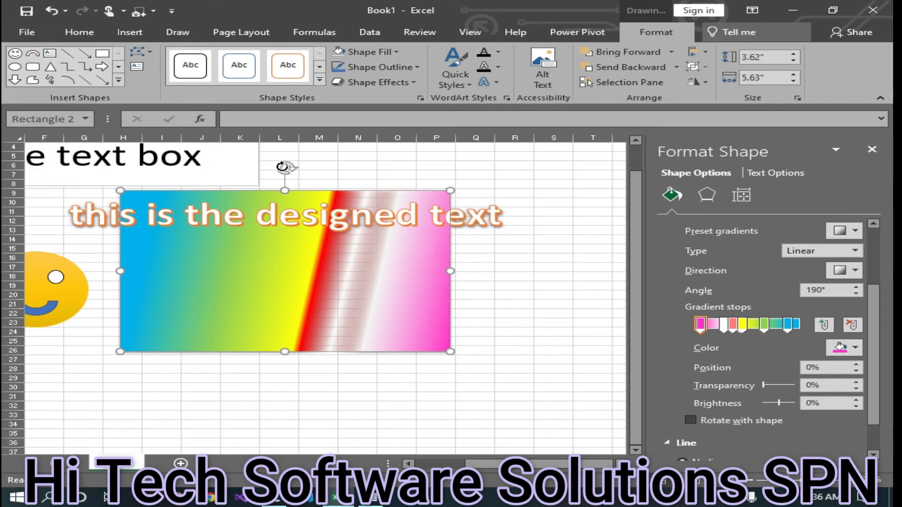
- Rotate the WordArt box through several angles, switching Rotate with shape on and back off, and return it upright
{"action": "left_click_drag", "start_coordinate": [291, 166], "coordinate": [388, 282]}
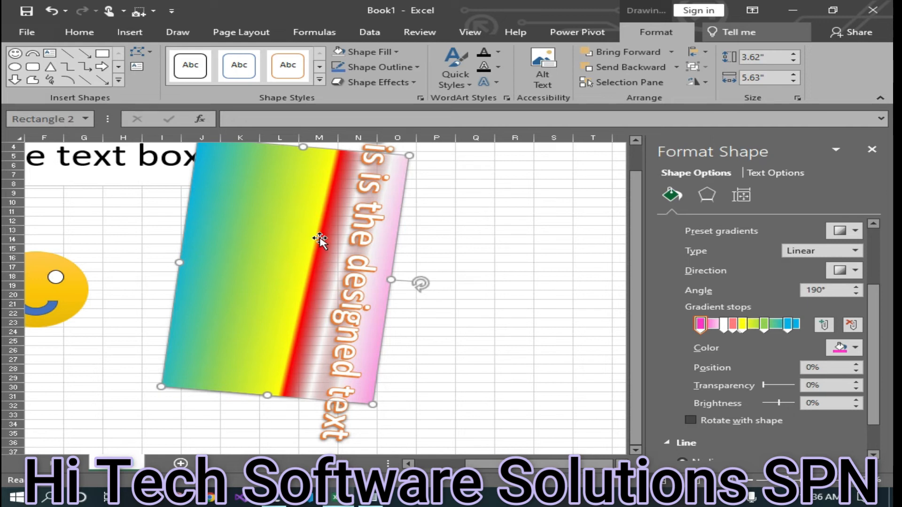
{"action": "left_click", "coordinate": [691, 419]}
{"action": "left_click_drag", "start_coordinate": [419, 283], "coordinate": [286, 401]}
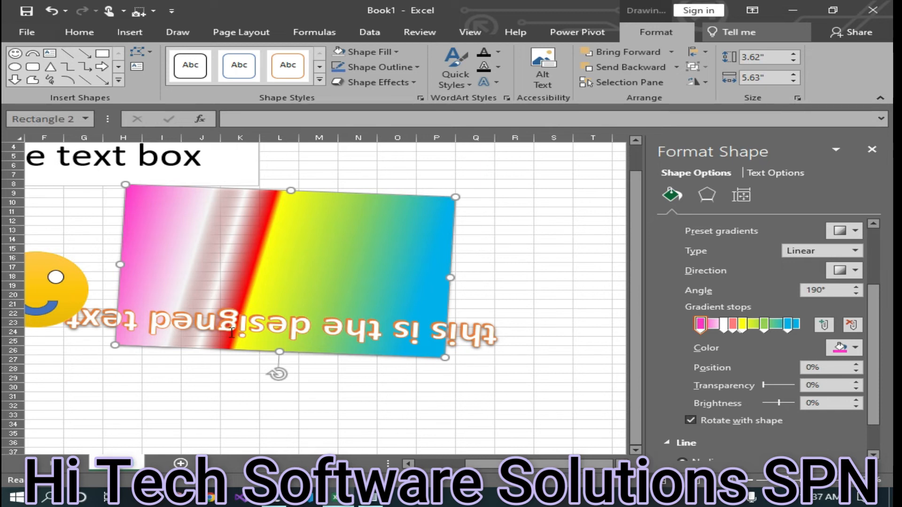
{"action": "left_click_drag", "start_coordinate": [277, 373], "coordinate": [119, 370]}
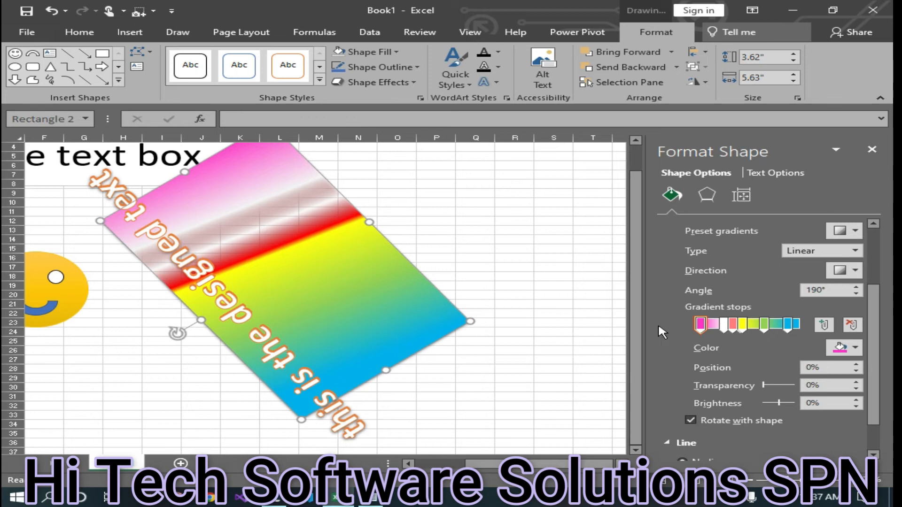
{"action": "left_click", "coordinate": [690, 419]}
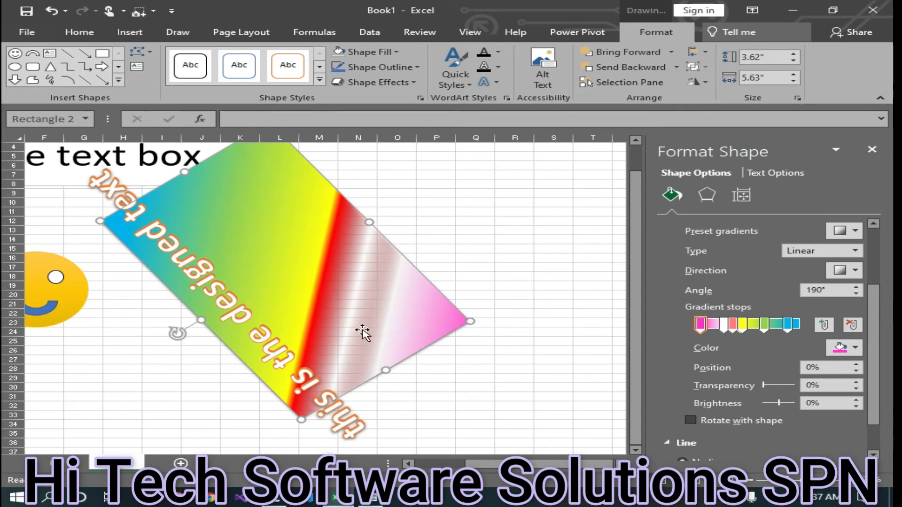
{"action": "left_click_drag", "start_coordinate": [177, 333], "coordinate": [288, 118]}
- Give the WordArt box a solid outline in the recently used pink
{"action": "scroll", "coordinate": [761, 394], "scroll_direction": "down", "scroll_amount": 2}
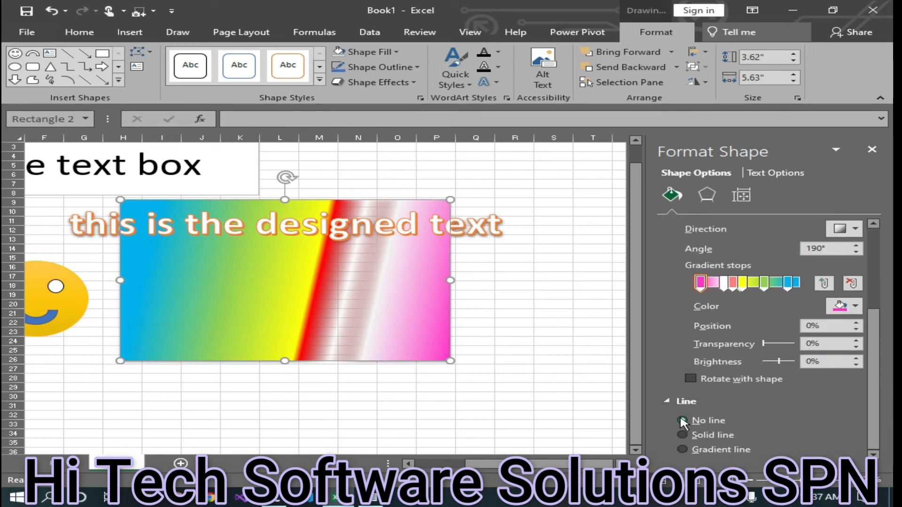
{"action": "left_click", "coordinate": [686, 436]}
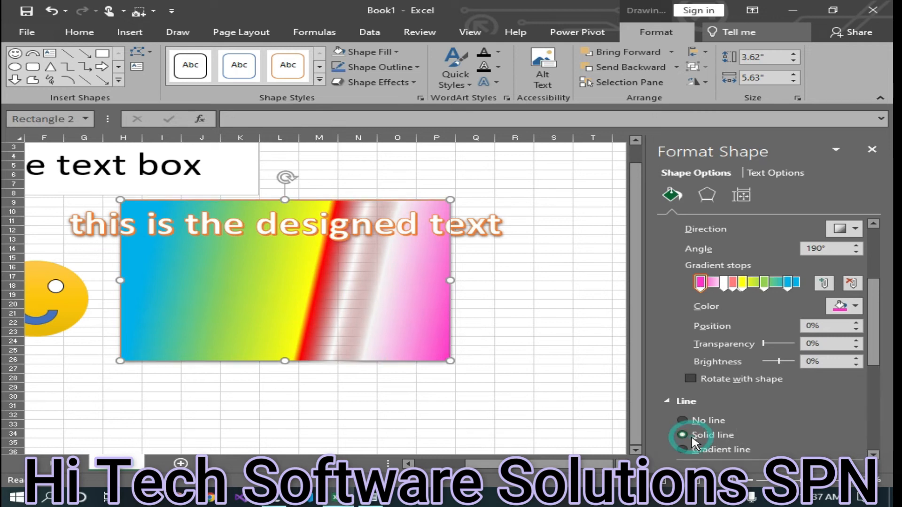
{"action": "left_click", "coordinate": [540, 394]}
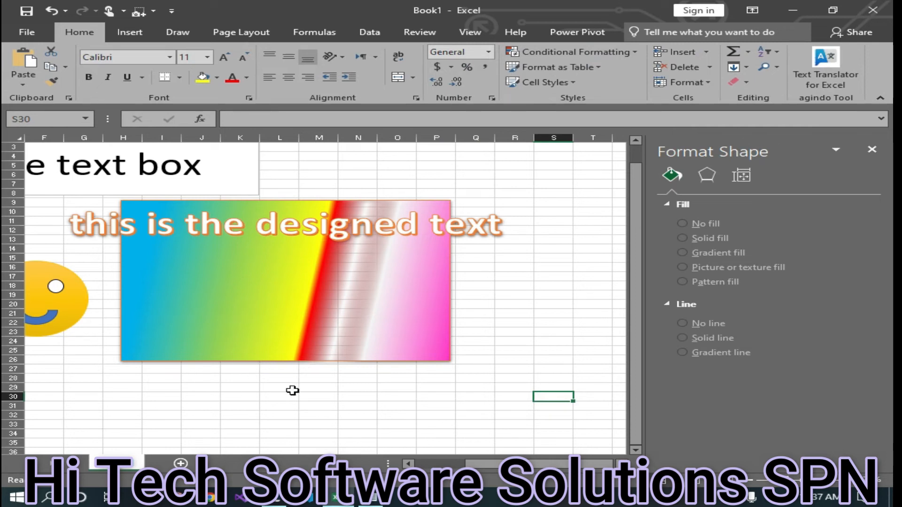
{"action": "left_click", "coordinate": [393, 317]}
{"action": "scroll", "coordinate": [744, 355], "scroll_direction": "down", "scroll_amount": 4}
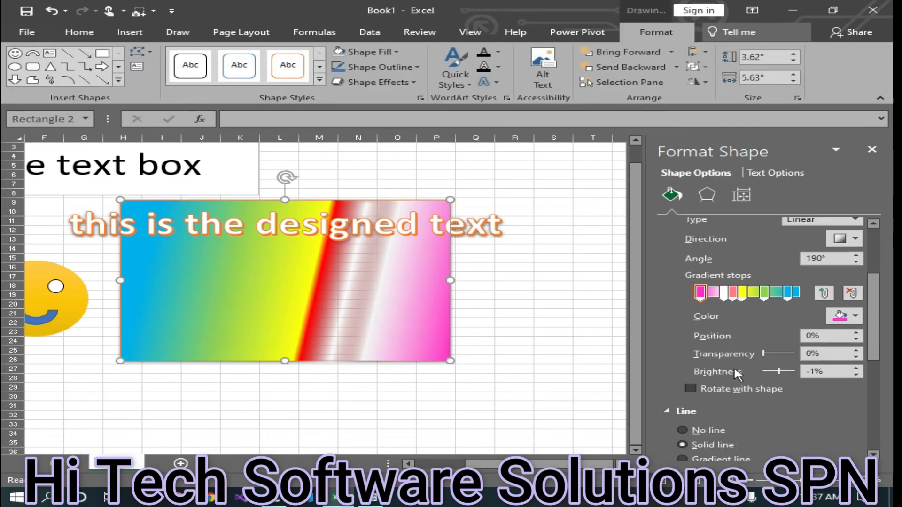
{"action": "scroll", "coordinate": [721, 418], "scroll_direction": "down", "scroll_amount": 3}
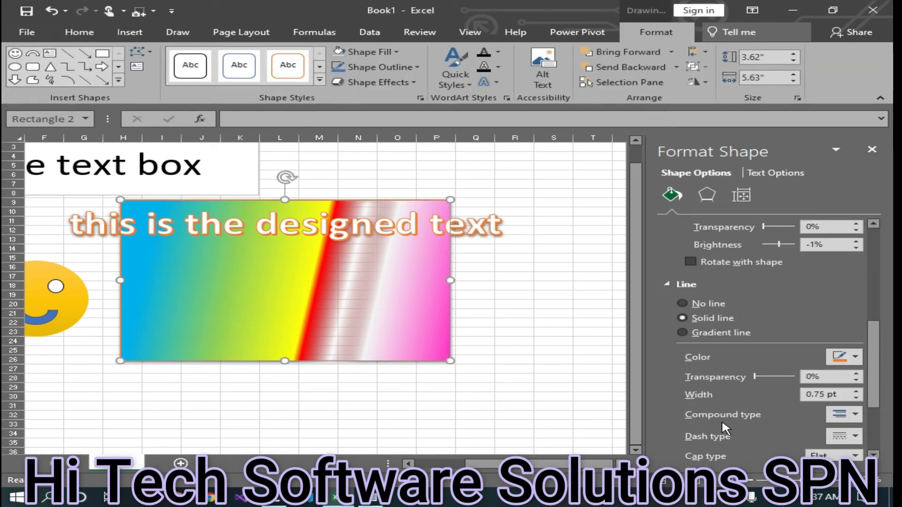
{"action": "scroll", "coordinate": [742, 339], "scroll_direction": "down", "scroll_amount": 3}
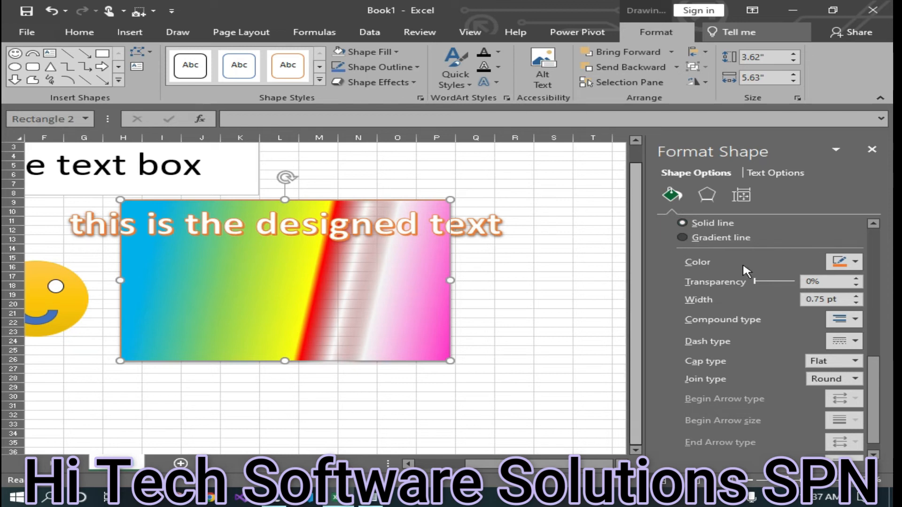
{"action": "left_click", "coordinate": [838, 264]}
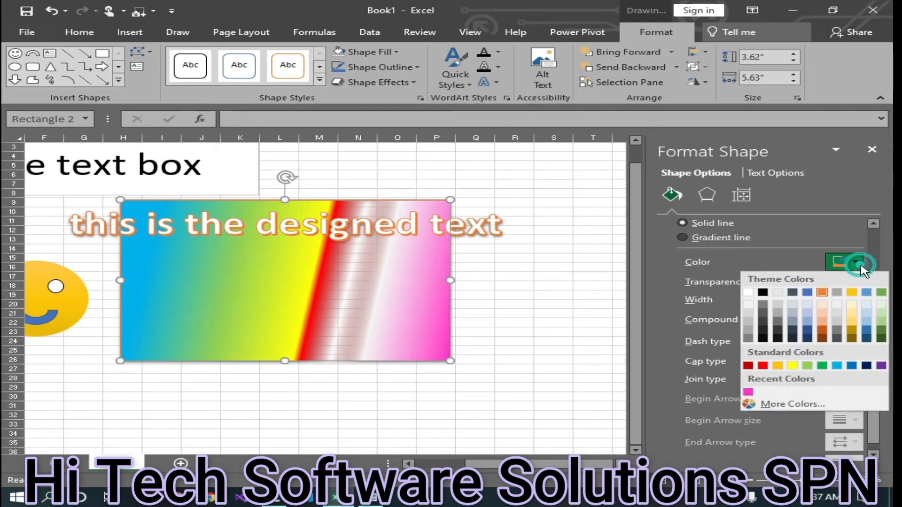
{"action": "left_click", "coordinate": [748, 392]}
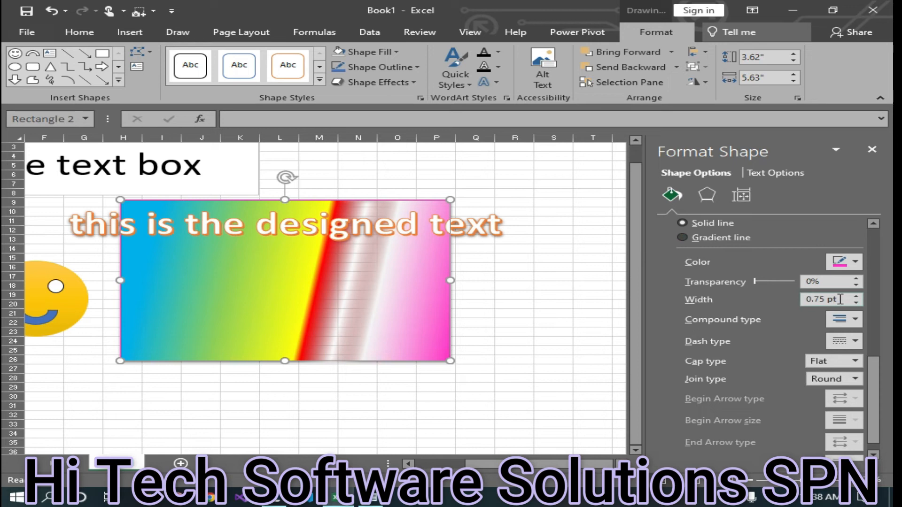
- Set the WordArt box's outline width to 5.75 pt and deselect the box
{"action": "left_click", "coordinate": [856, 296]}
{"action": "left_click", "coordinate": [856, 296]}
{"action": "left_click", "coordinate": [856, 297]}
{"action": "left_click", "coordinate": [856, 296]}
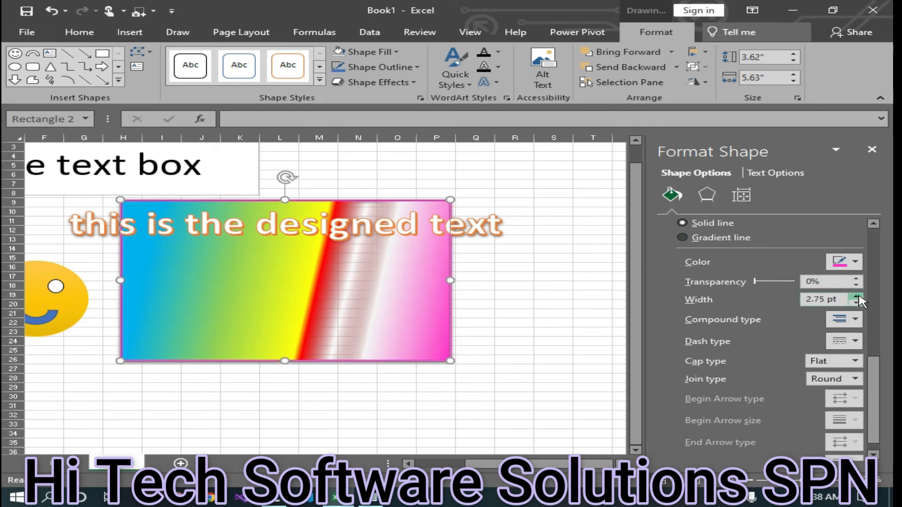
{"action": "left_click", "coordinate": [856, 296]}
{"action": "left_click", "coordinate": [856, 296]}
{"action": "left_click", "coordinate": [856, 297]}
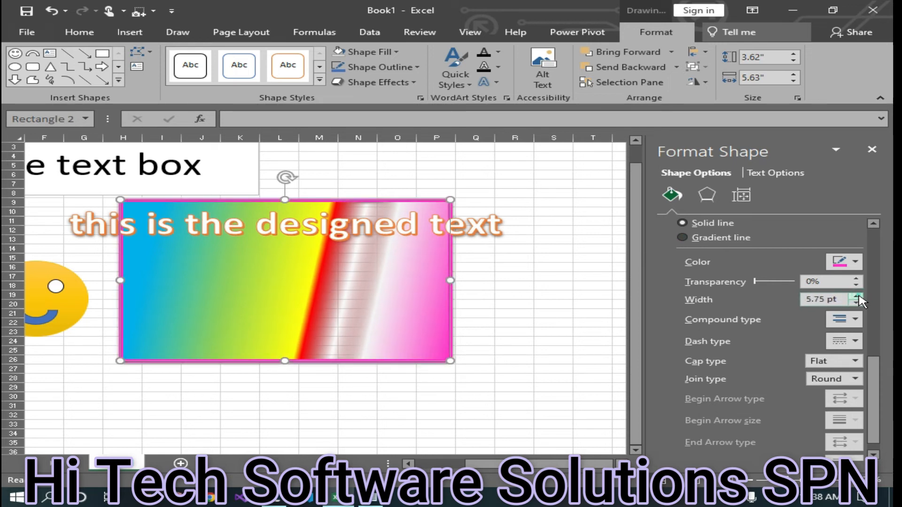
{"action": "left_click", "coordinate": [589, 340]}
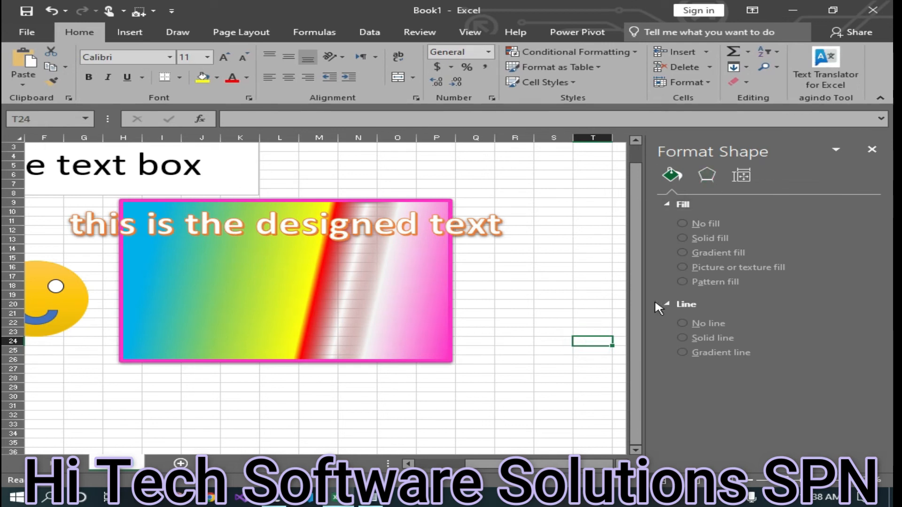
- Change the WordArt box's outline color to black and deselect the box
{"action": "left_click", "coordinate": [437, 324]}
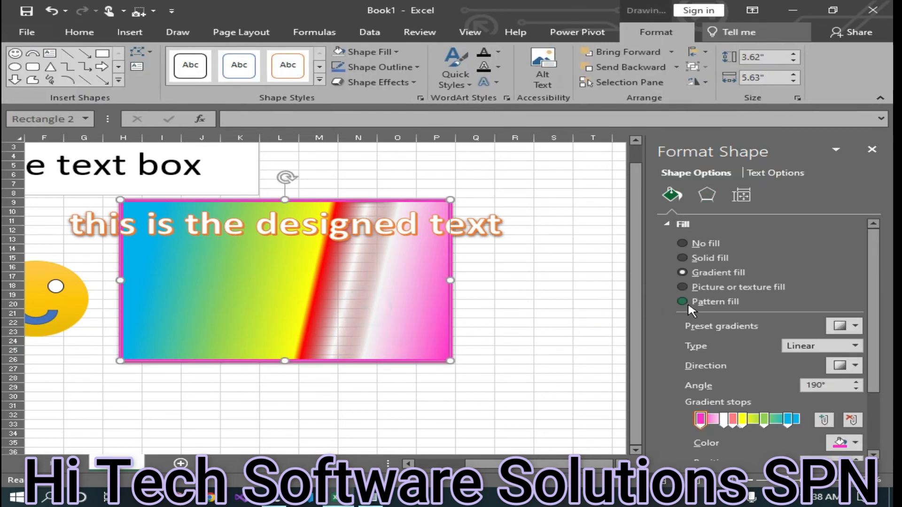
{"action": "scroll", "coordinate": [725, 376], "scroll_direction": "down", "scroll_amount": 4}
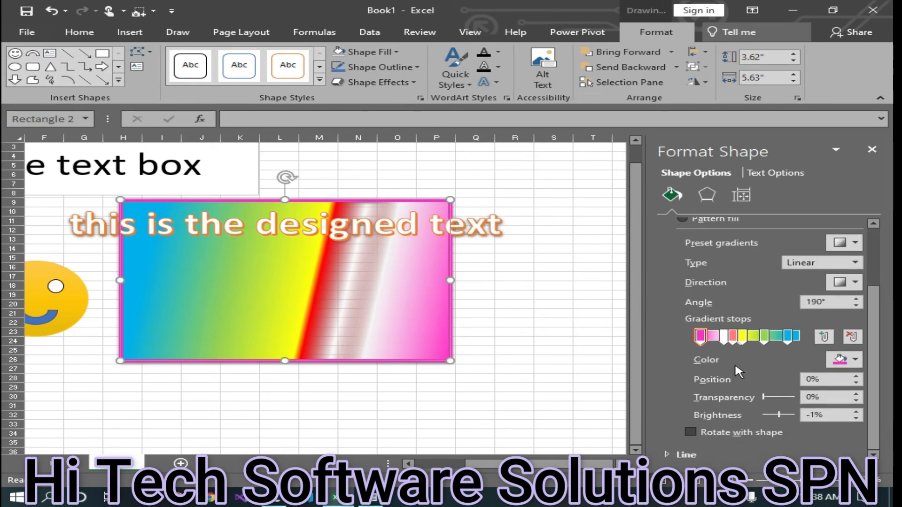
{"action": "left_click", "coordinate": [667, 452]}
{"action": "scroll", "coordinate": [747, 347], "scroll_direction": "down", "scroll_amount": 3}
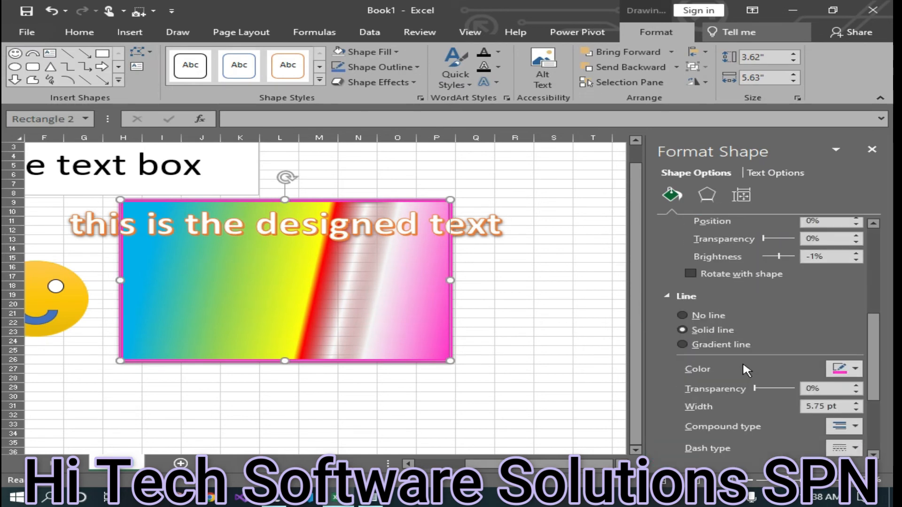
{"action": "left_click", "coordinate": [851, 368]}
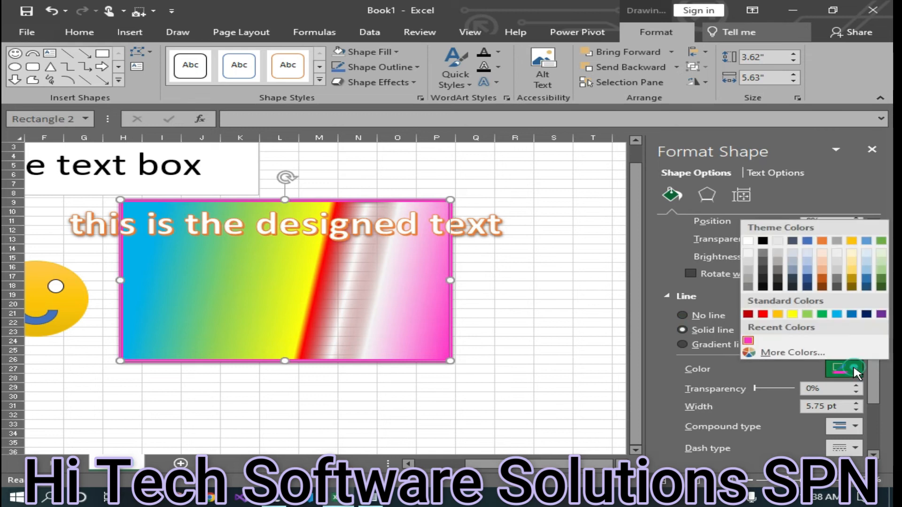
{"action": "left_click", "coordinate": [762, 241]}
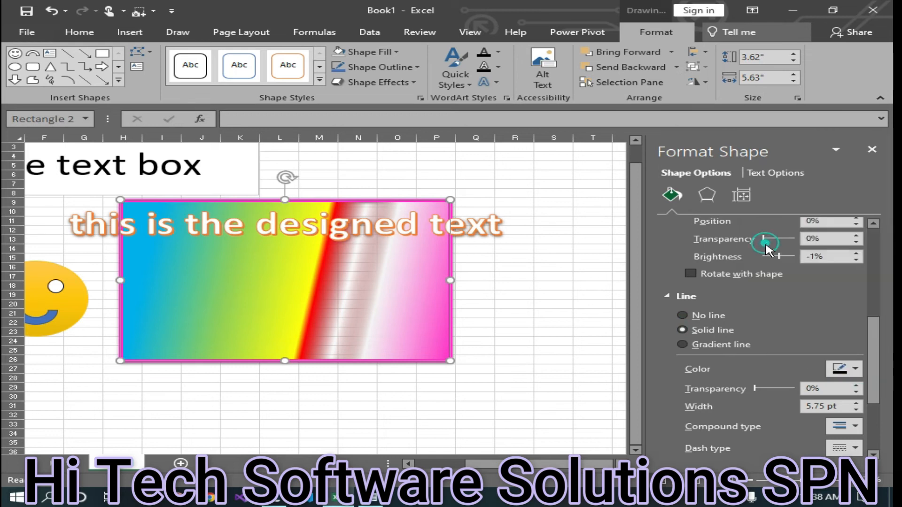
{"action": "left_click", "coordinate": [557, 360]}
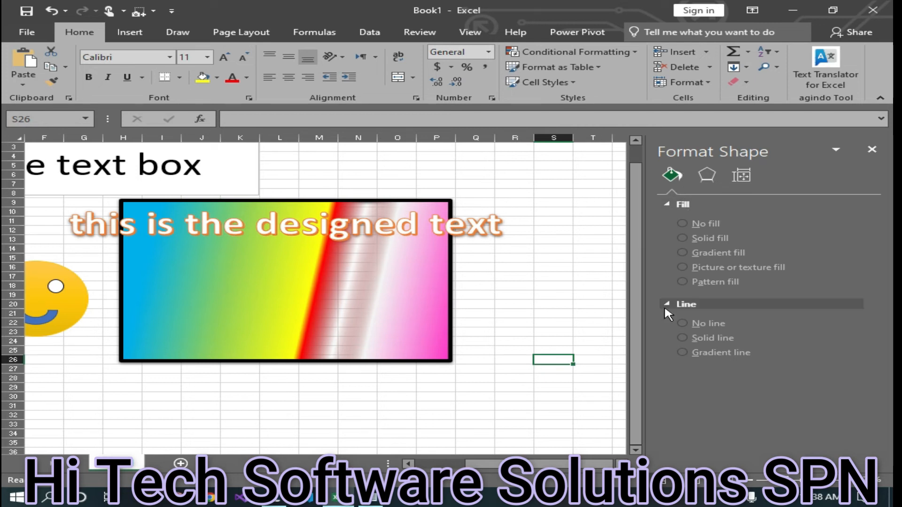
- Set the WordArt box's outline dash type to Long Dash and deselect the box
{"action": "left_click", "coordinate": [326, 299]}
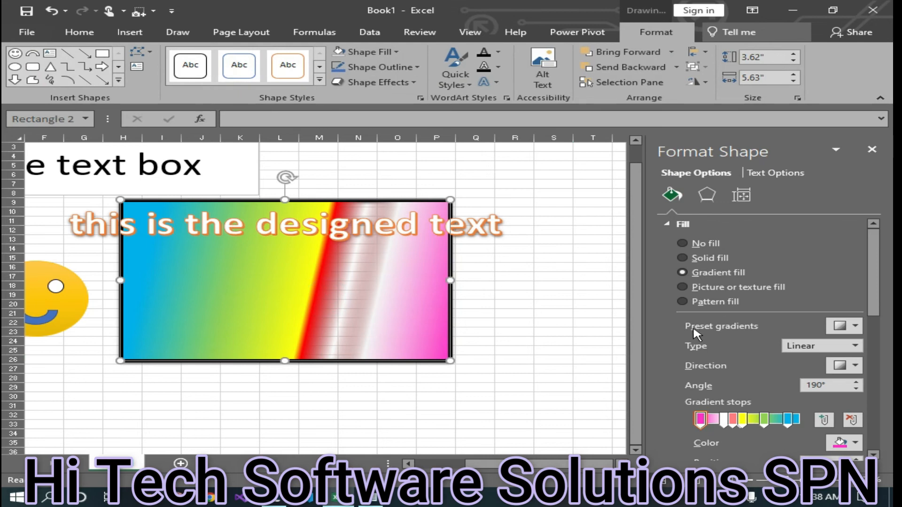
{"action": "scroll", "coordinate": [690, 324], "scroll_direction": "down", "scroll_amount": 10}
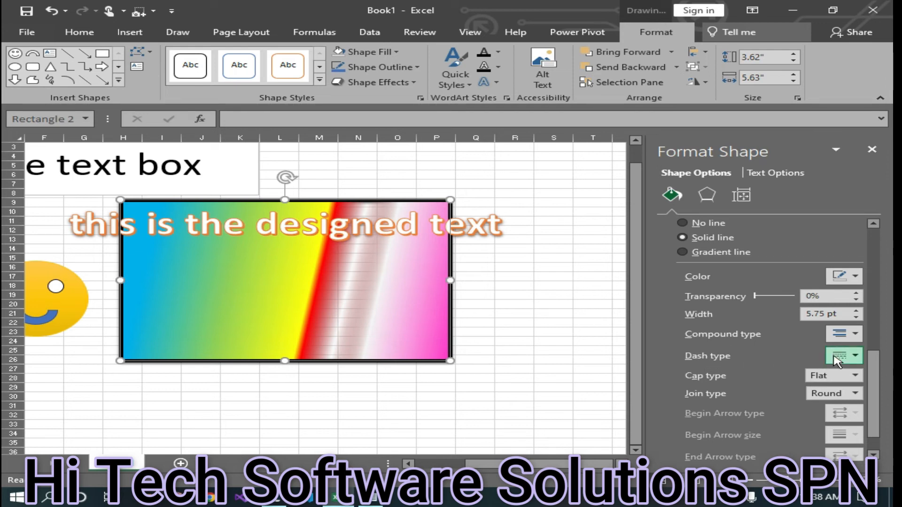
{"action": "left_click", "coordinate": [489, 386]}
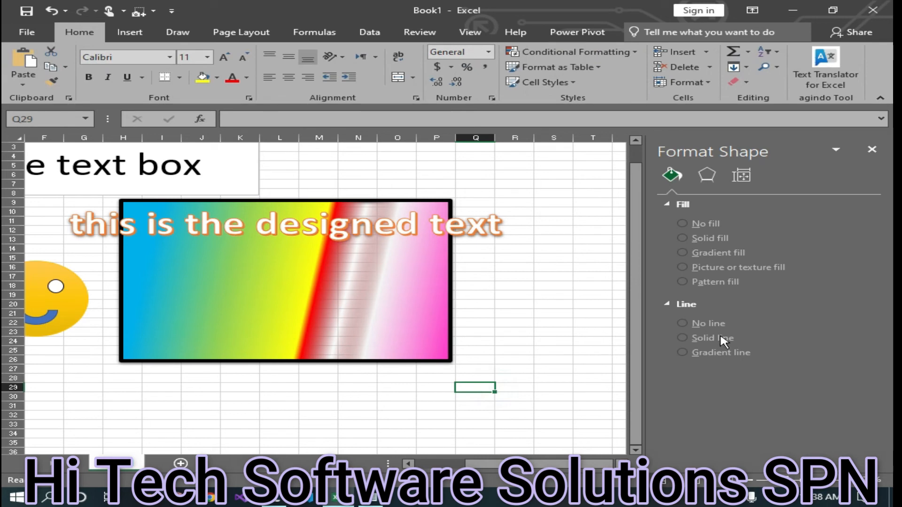
{"action": "left_click", "coordinate": [418, 320]}
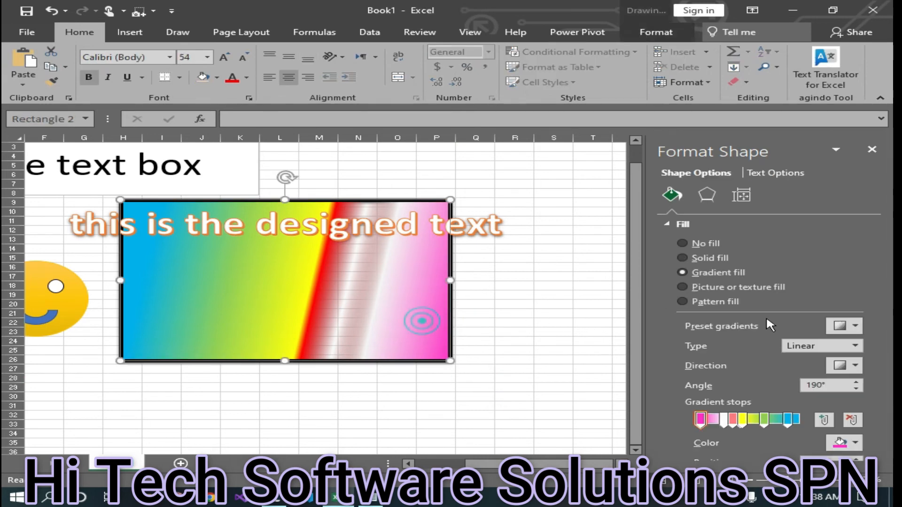
{"action": "scroll", "coordinate": [767, 353], "scroll_direction": "down", "scroll_amount": 3}
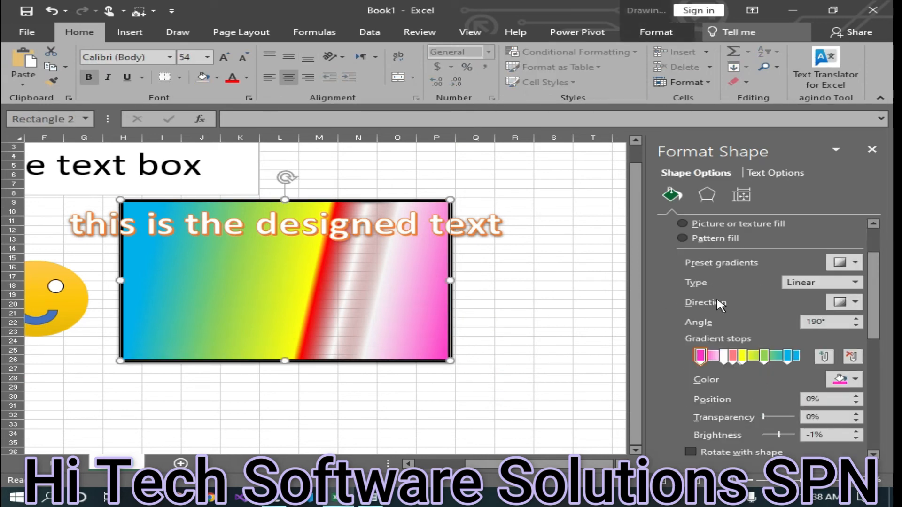
{"action": "scroll", "coordinate": [708, 313], "scroll_direction": "down", "scroll_amount": 10}
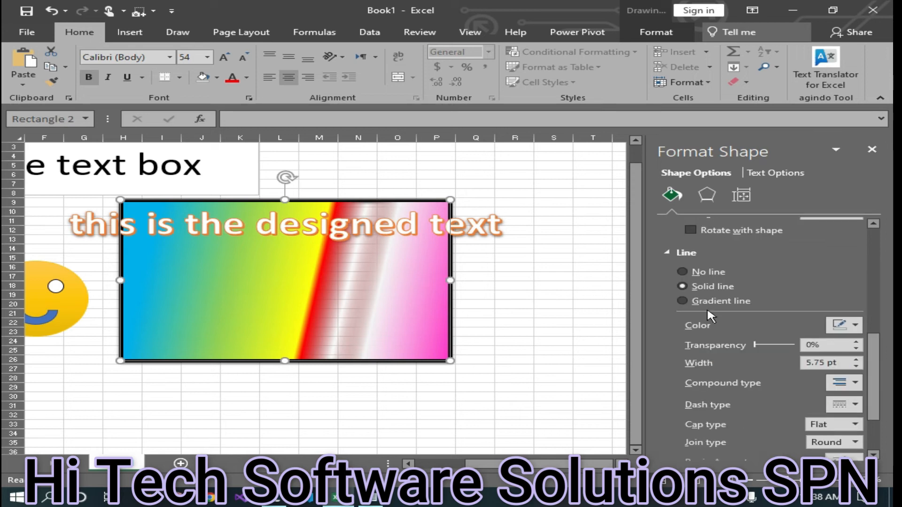
{"action": "left_click", "coordinate": [854, 412]}
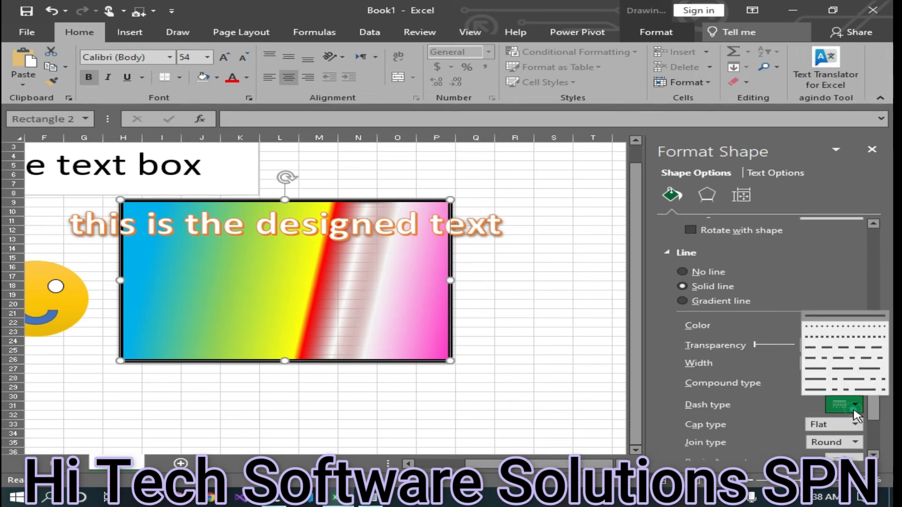
{"action": "left_click", "coordinate": [825, 373]}
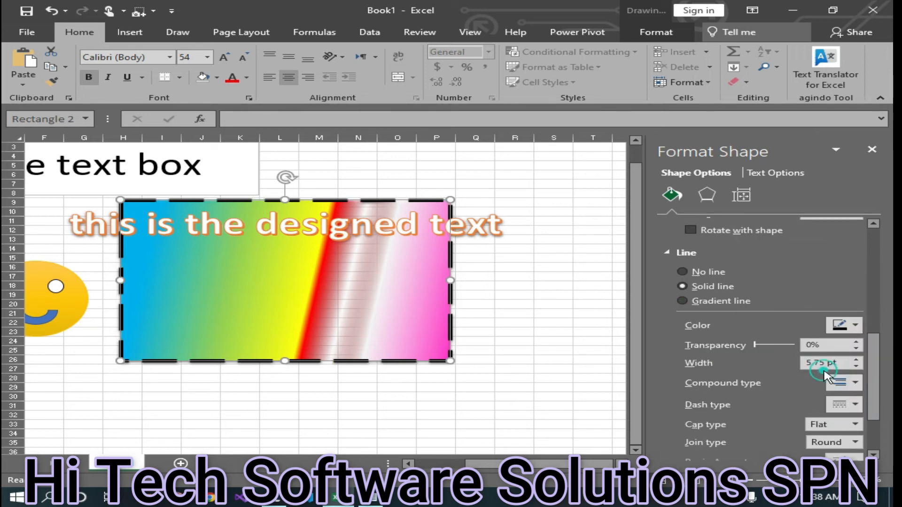
{"action": "left_click", "coordinate": [587, 363]}
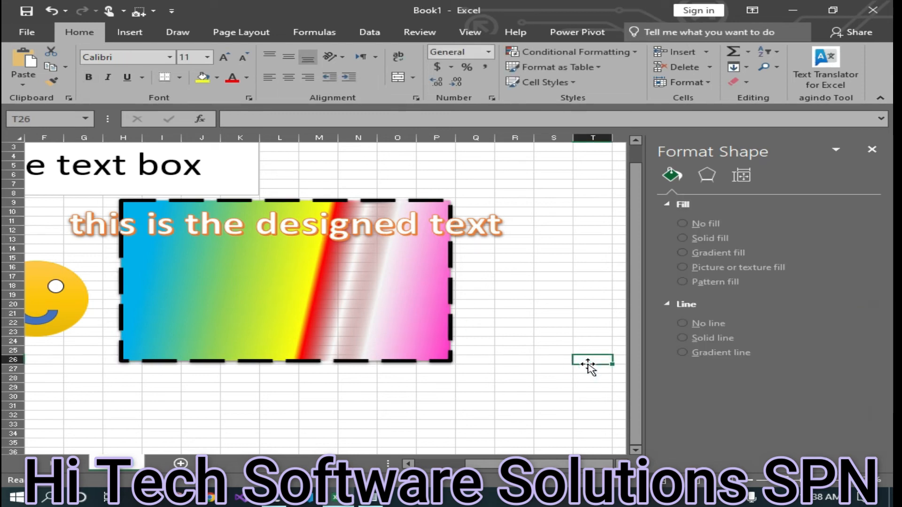
- Preview the texture fills on the WordArt box and open the further texture options
{"action": "left_click", "coordinate": [441, 329]}
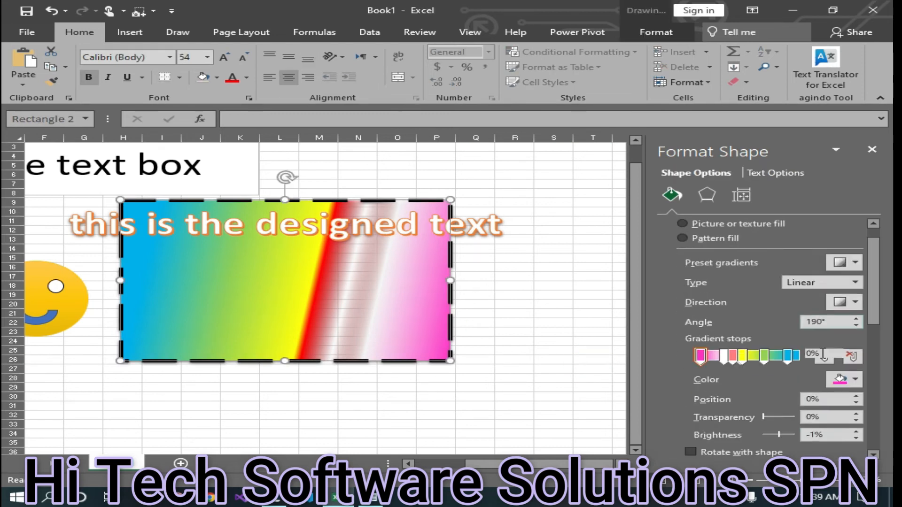
{"action": "scroll", "coordinate": [791, 324], "scroll_direction": "down", "scroll_amount": 6}
{"action": "scroll", "coordinate": [805, 273], "scroll_direction": "down", "scroll_amount": 3}
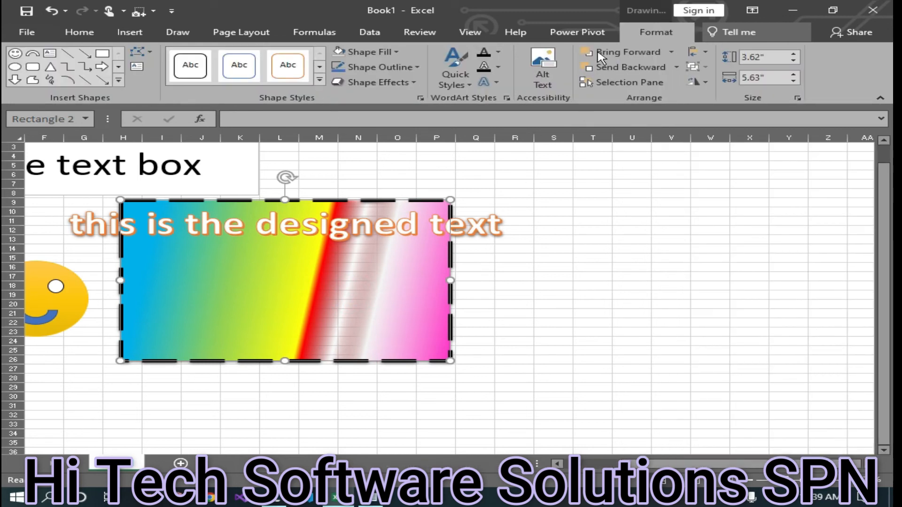
{"action": "left_click", "coordinate": [388, 55]}
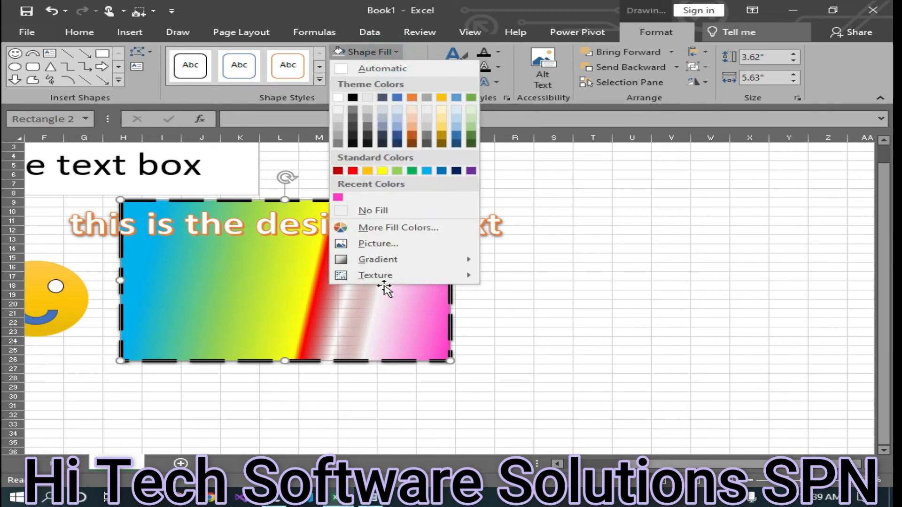
{"action": "mouse_move", "coordinate": [365, 276]}
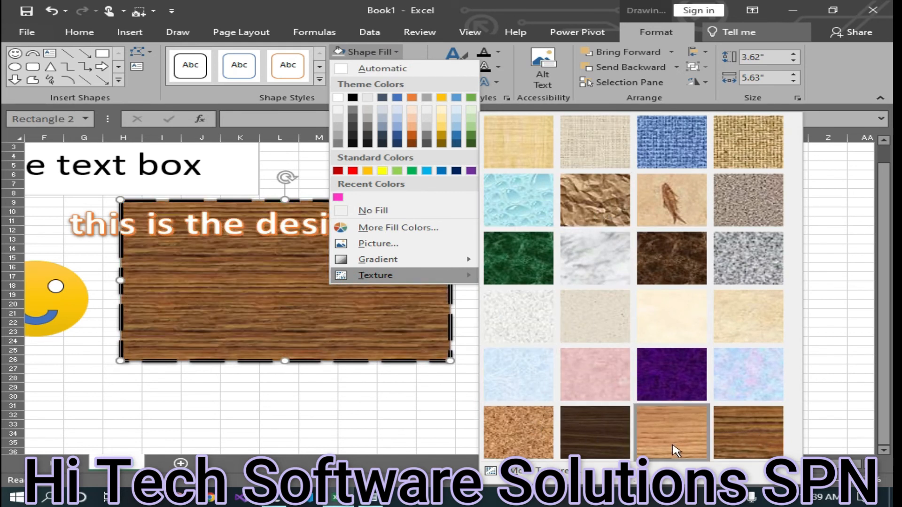
{"action": "left_click", "coordinate": [521, 471]}
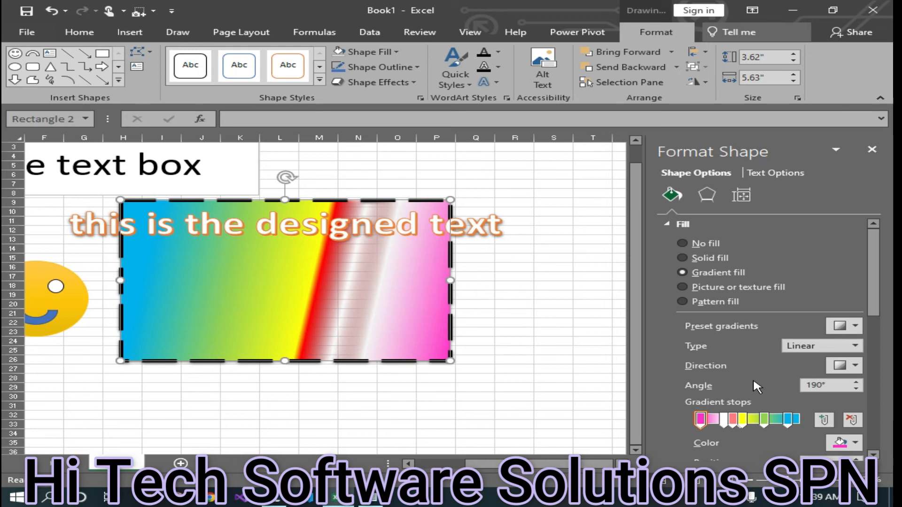
{"action": "scroll", "coordinate": [517, 211], "scroll_direction": "down", "scroll_amount": 1}
- Review the WordArt box's fill and line settings and the available outline weights and dash styles
{"action": "left_click", "coordinate": [366, 52]}
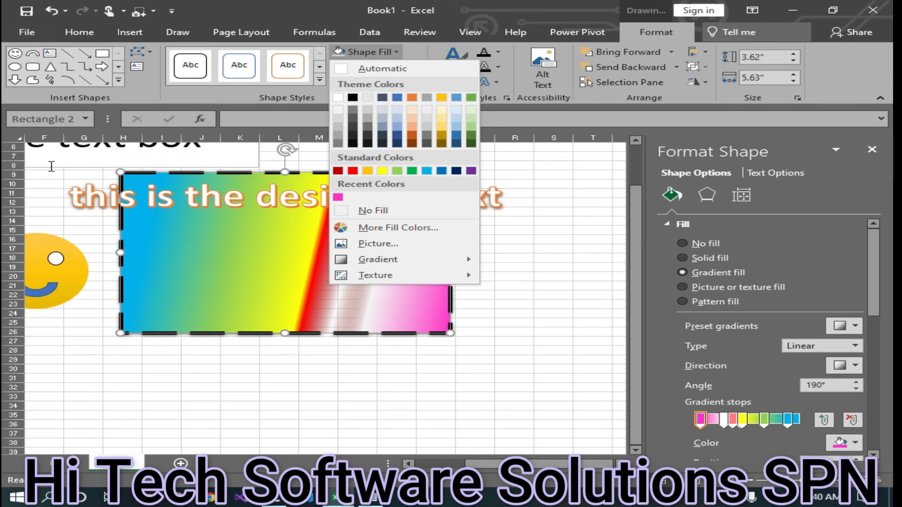
{"action": "left_click", "coordinate": [51, 183]}
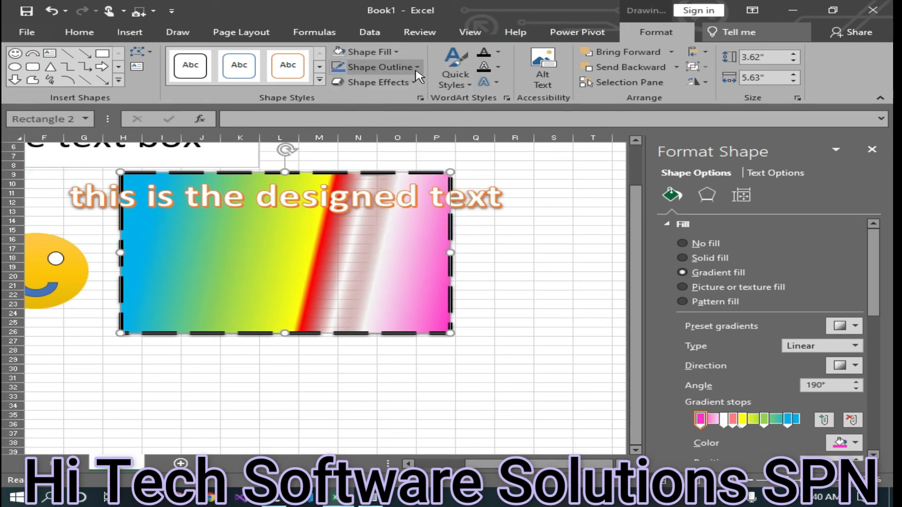
{"action": "scroll", "coordinate": [715, 285], "scroll_direction": "down", "scroll_amount": 10}
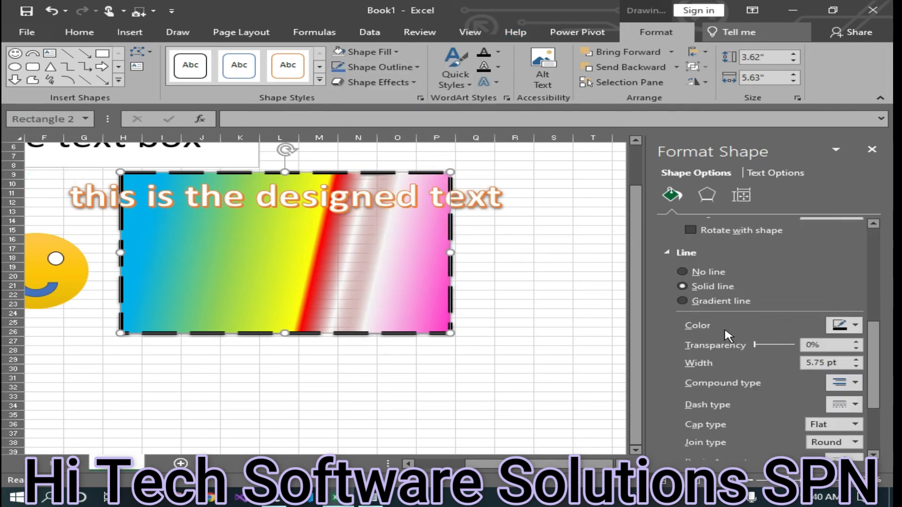
{"action": "scroll", "coordinate": [493, 160], "scroll_direction": "up", "scroll_amount": 2}
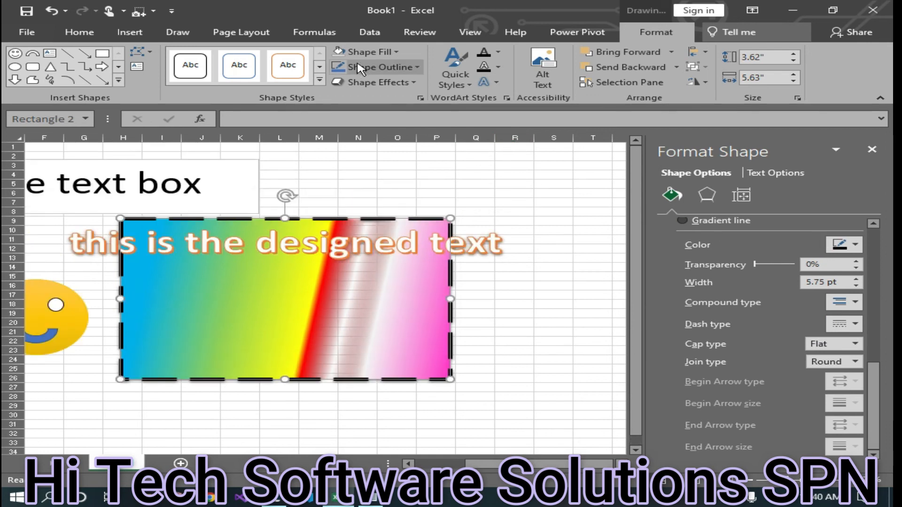
{"action": "left_click", "coordinate": [378, 68]}
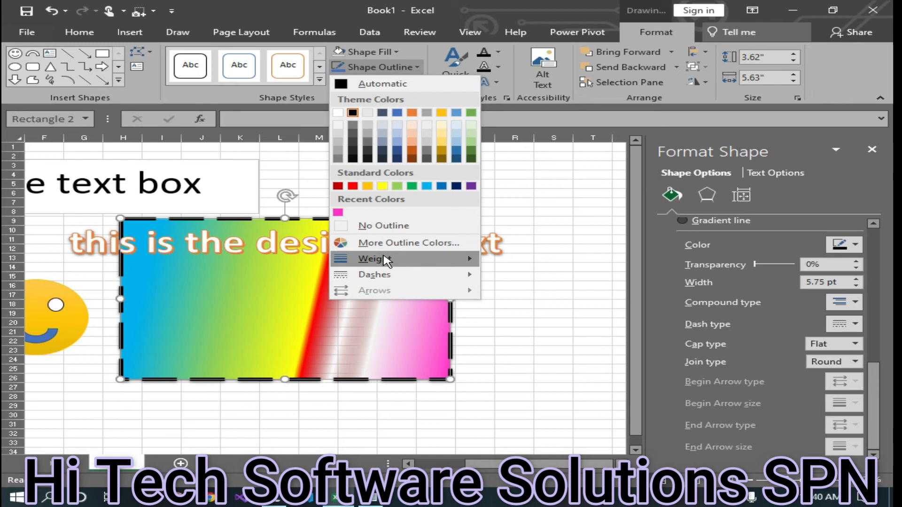
{"action": "mouse_move", "coordinate": [383, 258]}
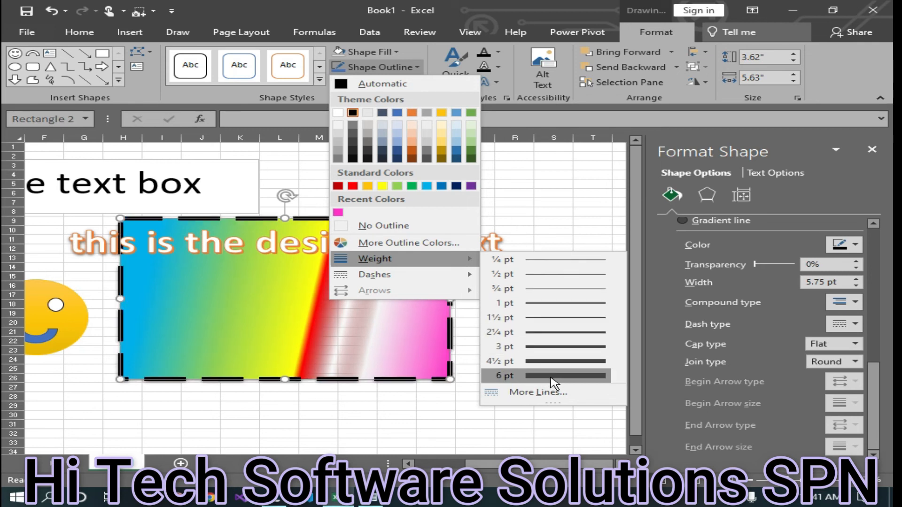
{"action": "mouse_move", "coordinate": [378, 282]}
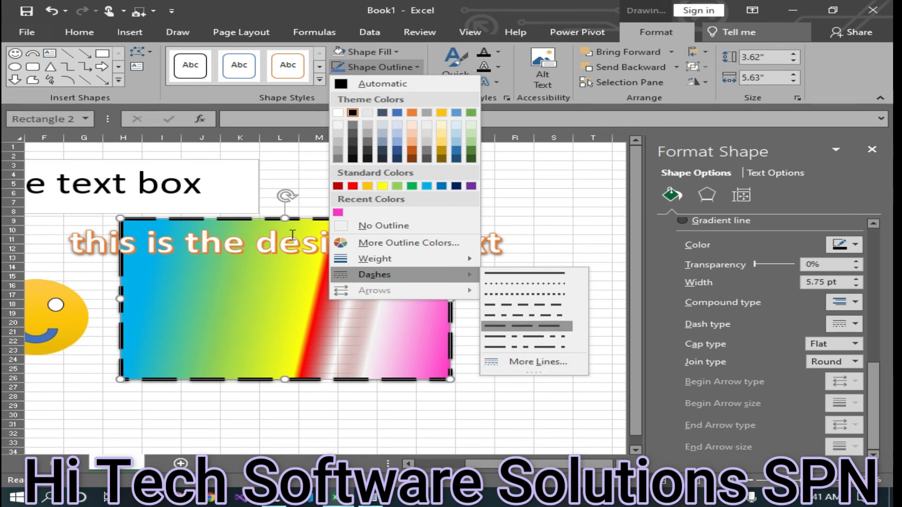
- Draw a nearly horizontal straight arrow about 5.34" long below the WordArt box and deselect it
{"action": "left_click", "coordinate": [86, 61]}
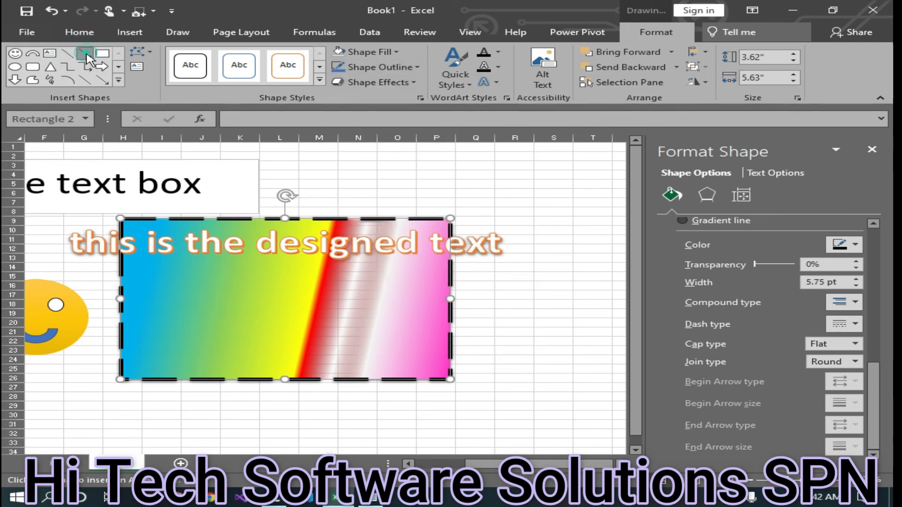
{"action": "left_click", "coordinate": [102, 80]}
{"action": "mouse_move", "coordinate": [170, 424]}
{"action": "left_mouse_down"}
{"action": "mouse_move", "coordinate": [434, 430]}
{"action": "mouse_move", "coordinate": [482, 422]}
{"action": "left_mouse_up"}
{"action": "left_click", "coordinate": [312, 433]}
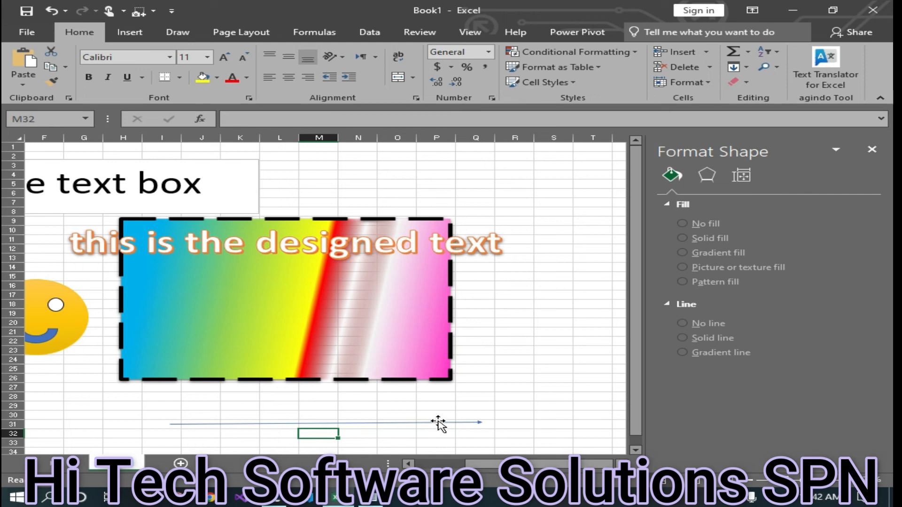
- Set the outline weight of the arrow below the WordArt box to 6 pt
{"action": "left_click", "coordinate": [436, 422]}
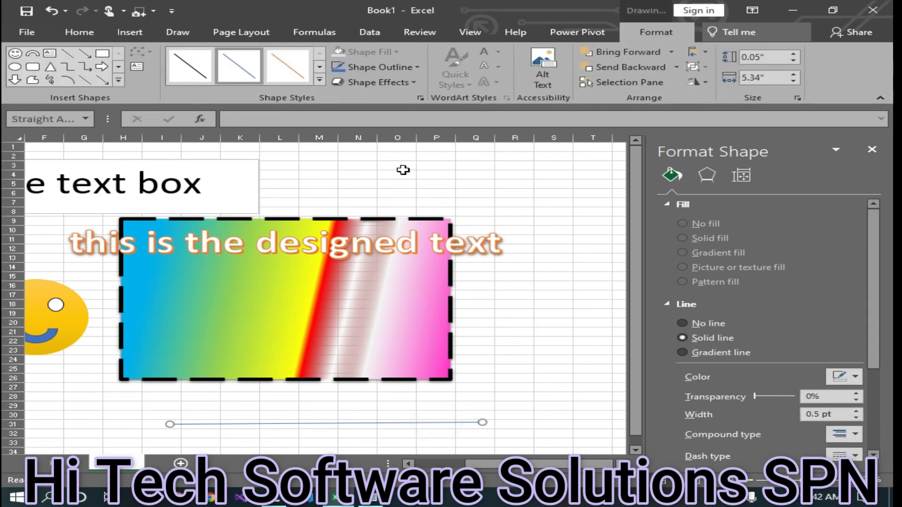
{"action": "left_click", "coordinate": [374, 68]}
{"action": "mouse_move", "coordinate": [398, 259]}
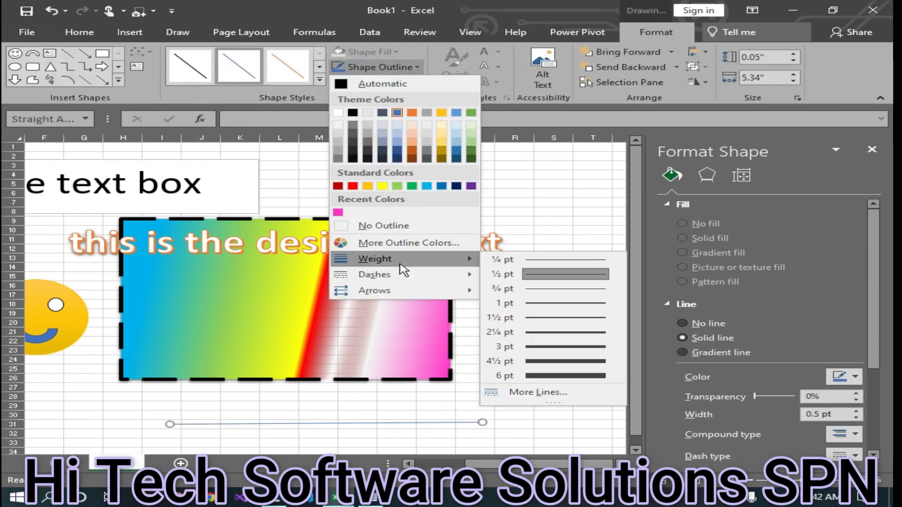
{"action": "left_click", "coordinate": [559, 375]}
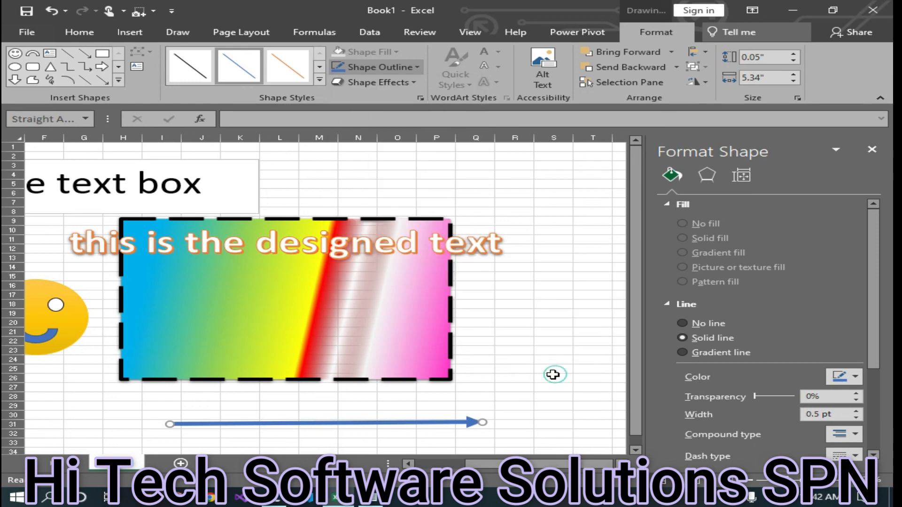
- Change the arrow's style to oval ends on both sides and shorten it to about 5.18"
{"action": "left_click", "coordinate": [383, 69]}
{"action": "mouse_move", "coordinate": [385, 293]}
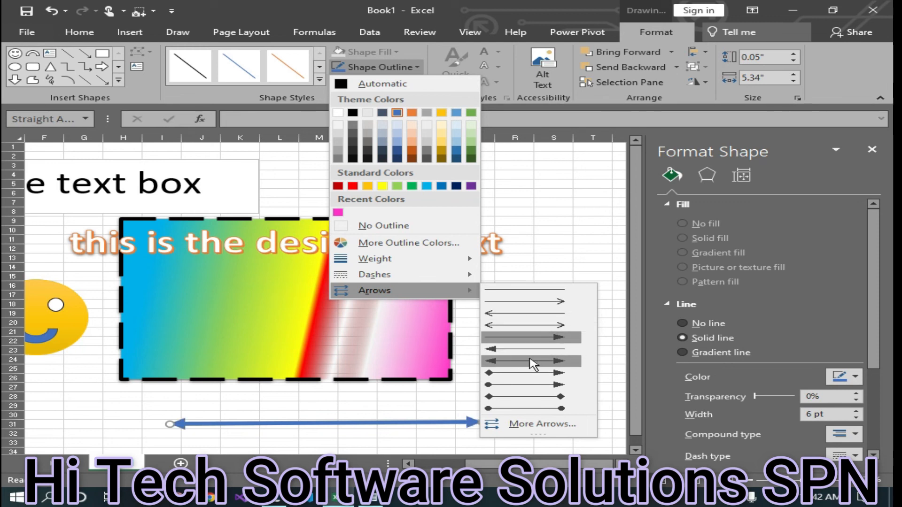
{"action": "left_click", "coordinate": [587, 167]}
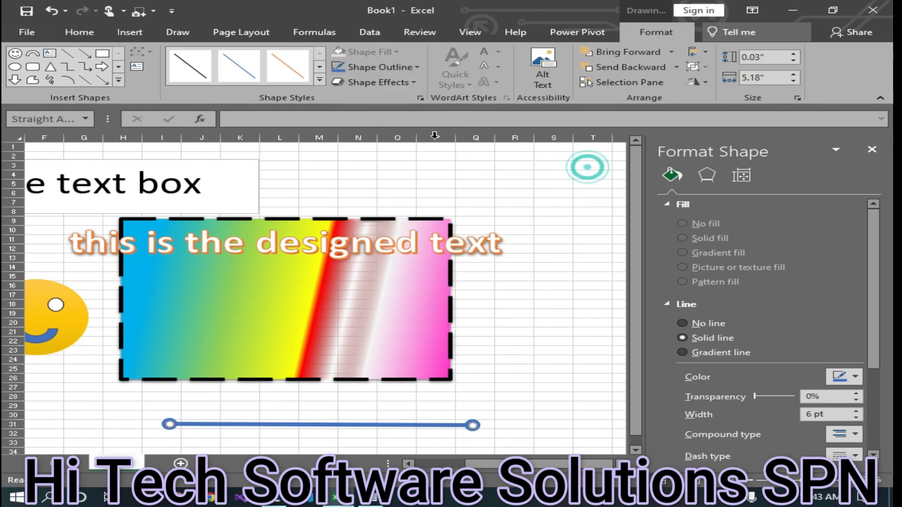
- Apply the Preset 9 shape effect to the arrow and check it in the worksheet
{"action": "left_click", "coordinate": [410, 83]}
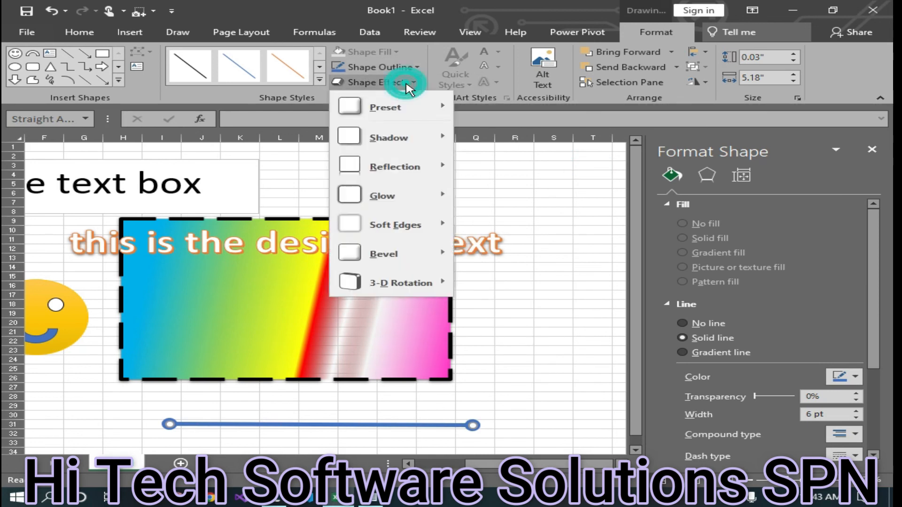
{"action": "mouse_move", "coordinate": [384, 107]}
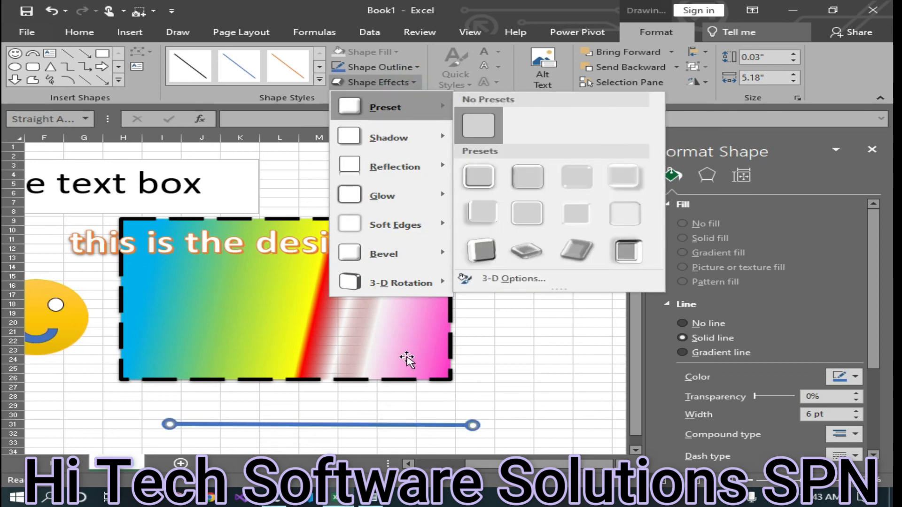
{"action": "left_click", "coordinate": [481, 256]}
{"action": "scroll", "coordinate": [516, 310], "scroll_direction": "down", "scroll_amount": 4}
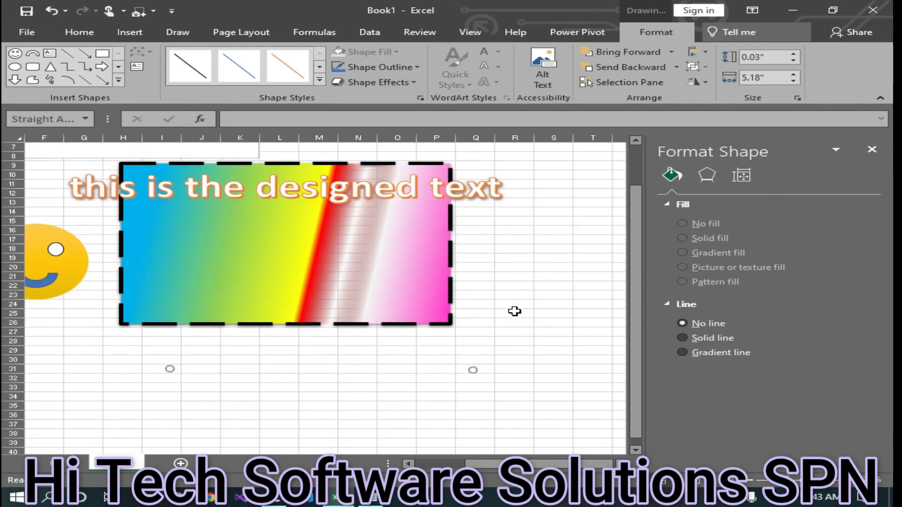
{"action": "scroll", "coordinate": [513, 311], "scroll_direction": "down", "scroll_amount": 4}
{"action": "scroll", "coordinate": [511, 306], "scroll_direction": "up", "scroll_amount": 3}
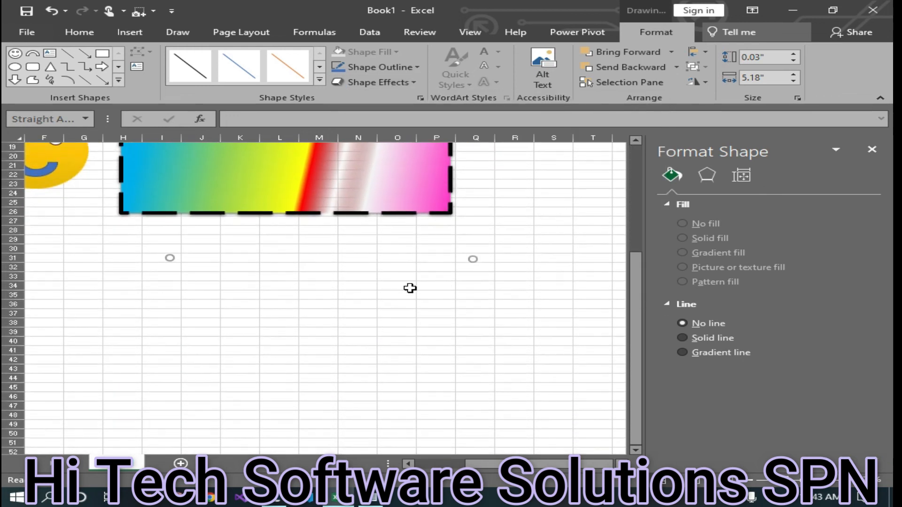
{"action": "scroll", "coordinate": [410, 288], "scroll_direction": "up", "scroll_amount": 4}
- Apply the Preset 11 shape effect to the gradient WordArt box and try its shadow, reflection, glow and soft edge variations
{"action": "left_click", "coordinate": [384, 249]}
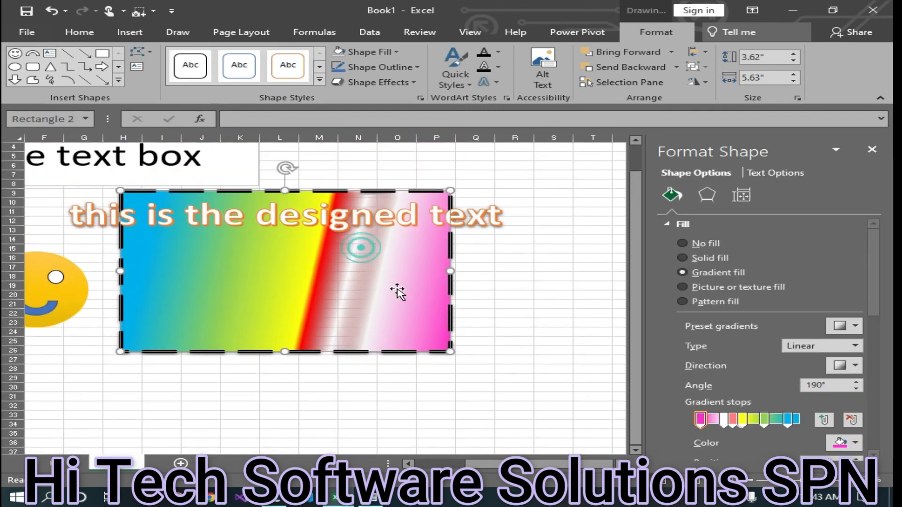
{"action": "left_click", "coordinate": [394, 82]}
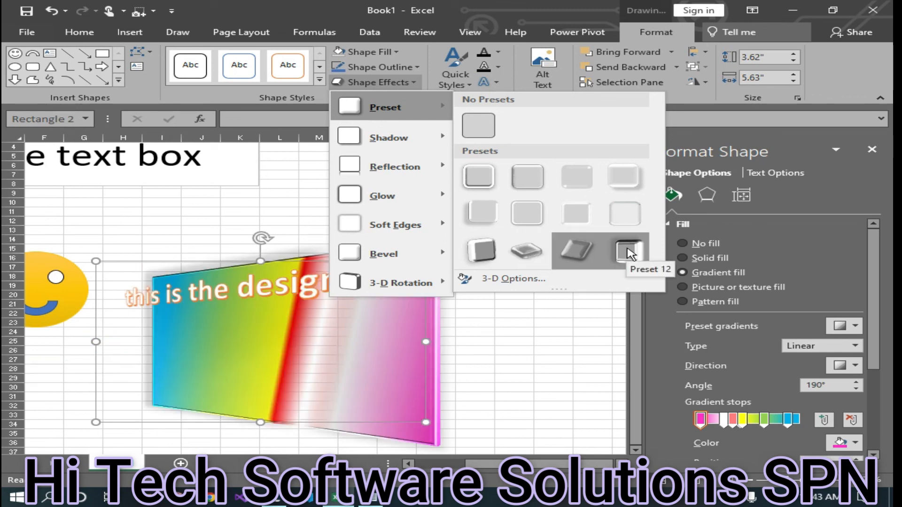
{"action": "mouse_move", "coordinate": [401, 136]}
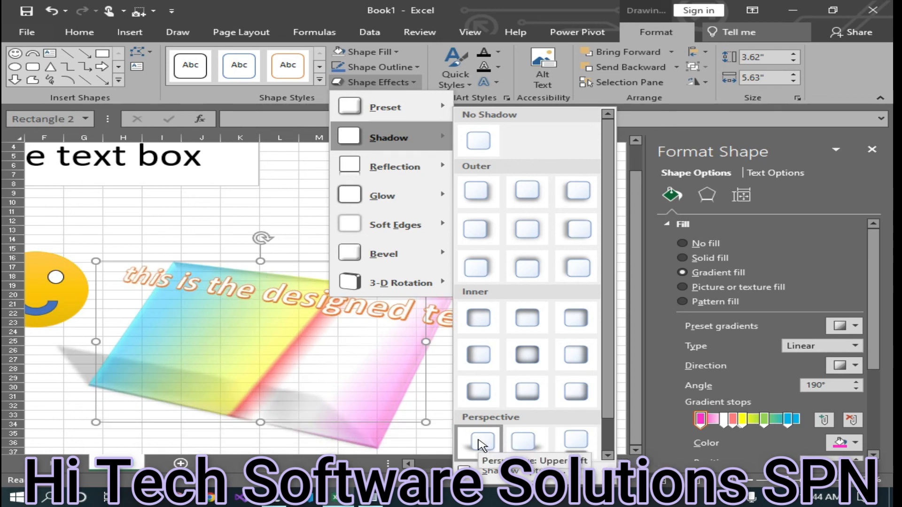
{"action": "mouse_move", "coordinate": [425, 177]}
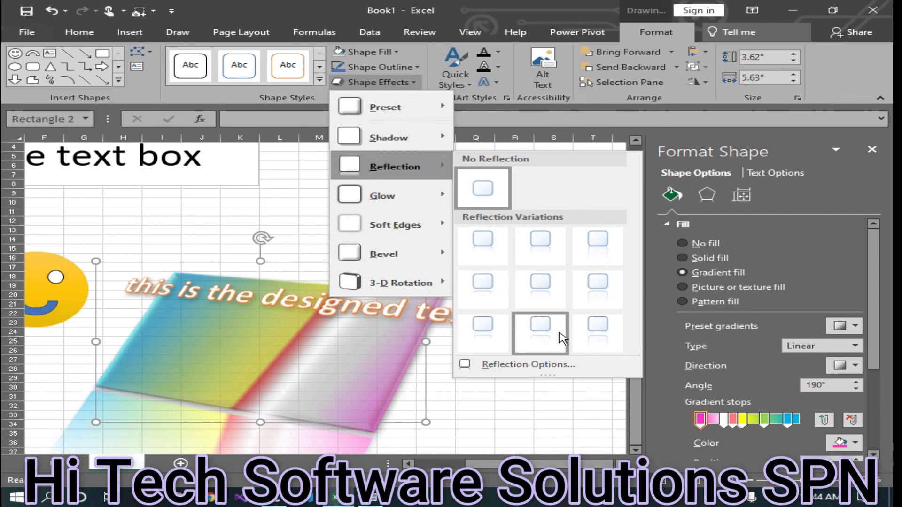
{"action": "mouse_move", "coordinate": [411, 208]}
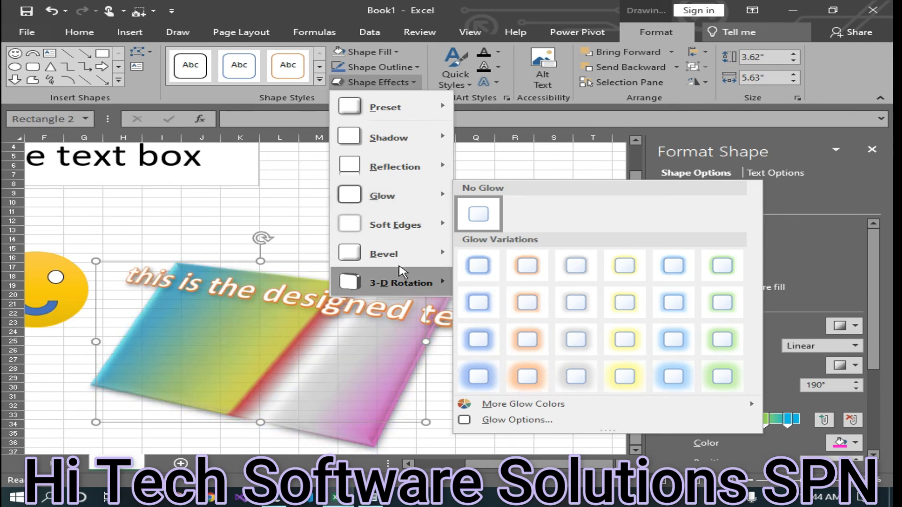
{"action": "mouse_move", "coordinate": [403, 232]}
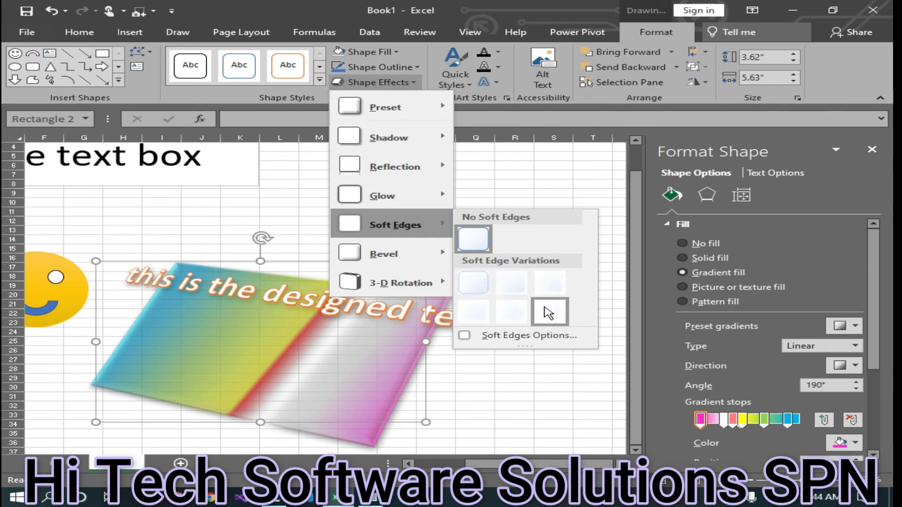
{"action": "left_click", "coordinate": [554, 316]}
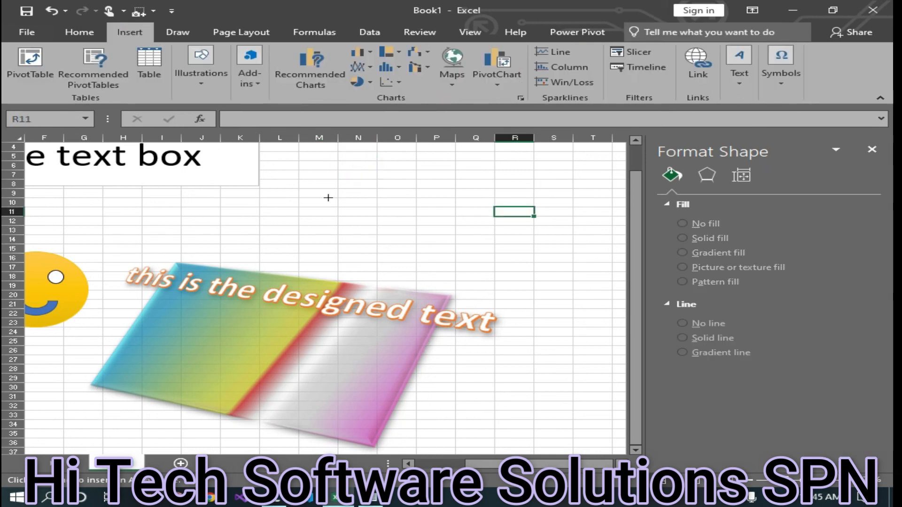
- Draw a rectangle about 2.52" wide and 1.74" high above the WordArt box and give it the fourth soft edge variation
{"action": "left_click_drag", "start_coordinate": [328, 197], "coordinate": [475, 275]}
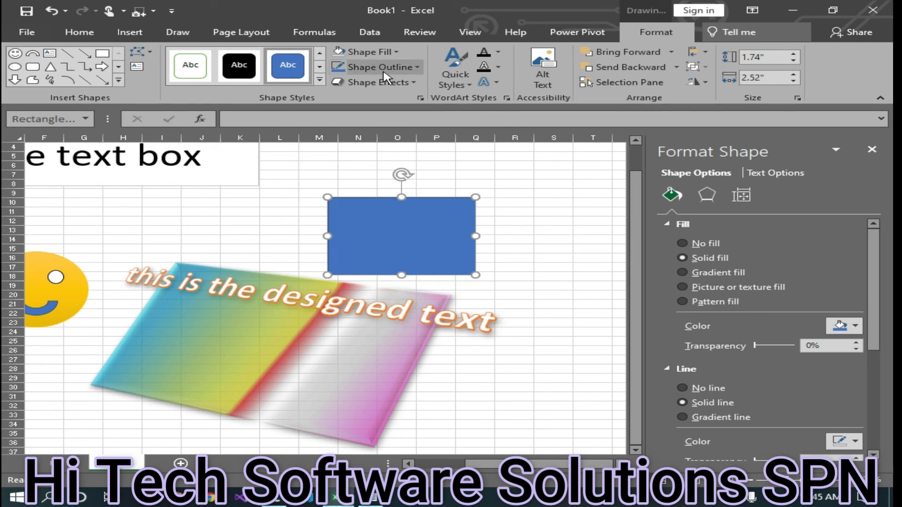
{"action": "left_click", "coordinate": [400, 89]}
{"action": "mouse_move", "coordinate": [398, 230]}
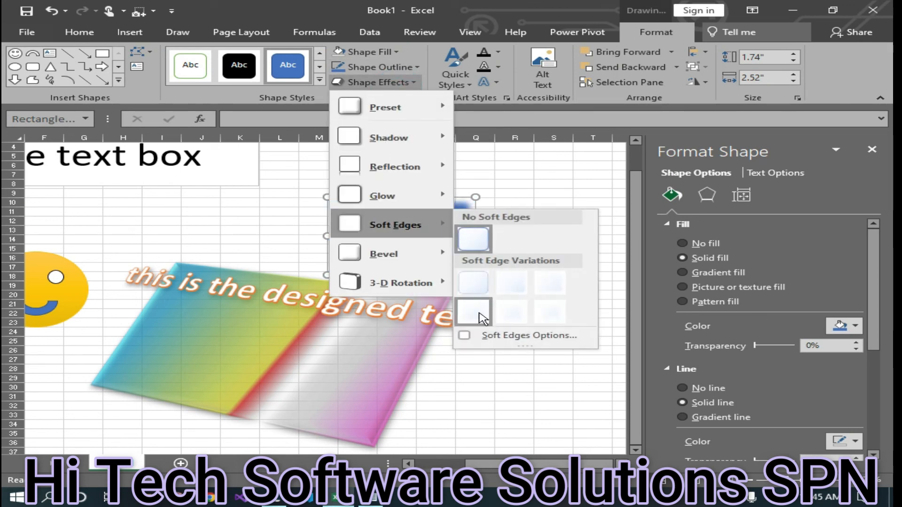
{"action": "left_click", "coordinate": [499, 317]}
{"action": "left_click", "coordinate": [573, 227]}
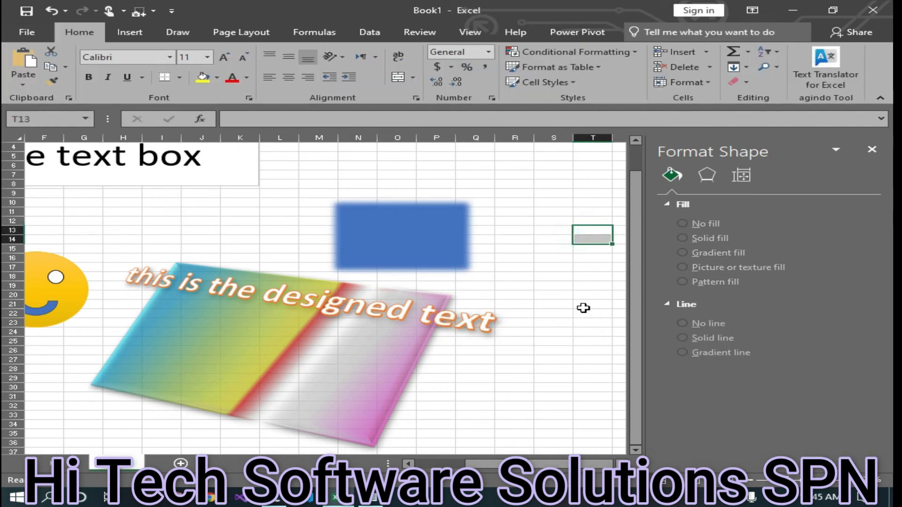
- Change the blue rectangle's soft edges to the sixth, strongest variation and deselect it
{"action": "left_click", "coordinate": [413, 227]}
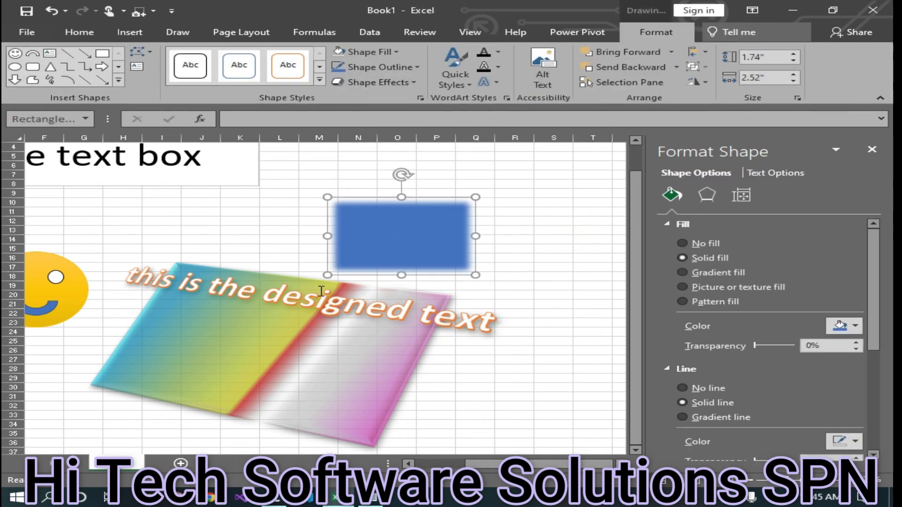
{"action": "left_click", "coordinate": [399, 83]}
{"action": "mouse_move", "coordinate": [402, 226]}
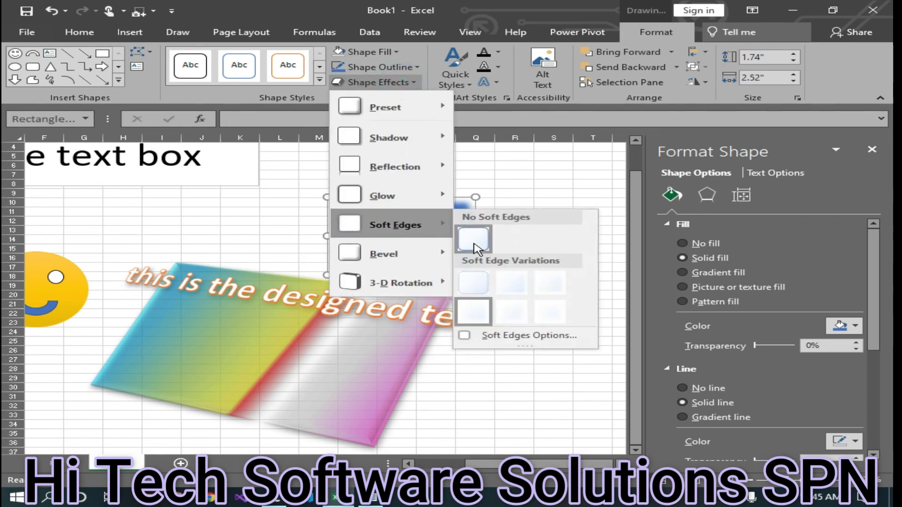
{"action": "left_click", "coordinate": [550, 313]}
{"action": "left_click", "coordinate": [553, 368]}
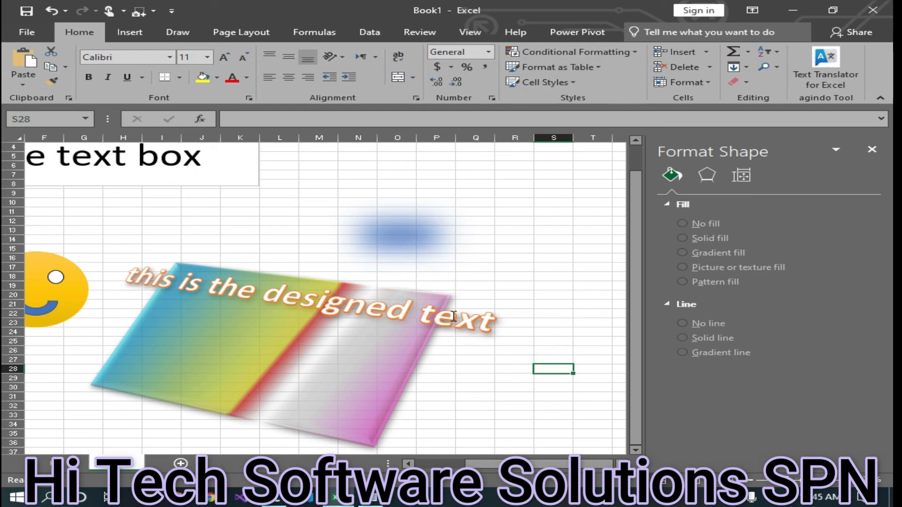
- Reduce the blue rectangle's soft edges to the fifth variation and cut the rectangle from the worksheet
{"action": "left_click", "coordinate": [387, 233]}
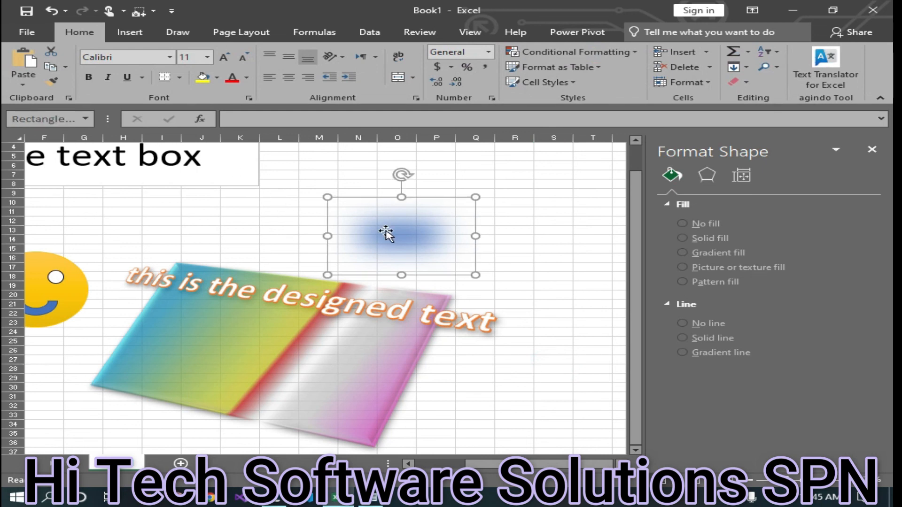
{"action": "left_click", "coordinate": [368, 73]}
{"action": "left_click", "coordinate": [383, 70]}
{"action": "left_click", "coordinate": [384, 81]}
{"action": "mouse_move", "coordinate": [430, 223]}
{"action": "left_click", "coordinate": [526, 312]}
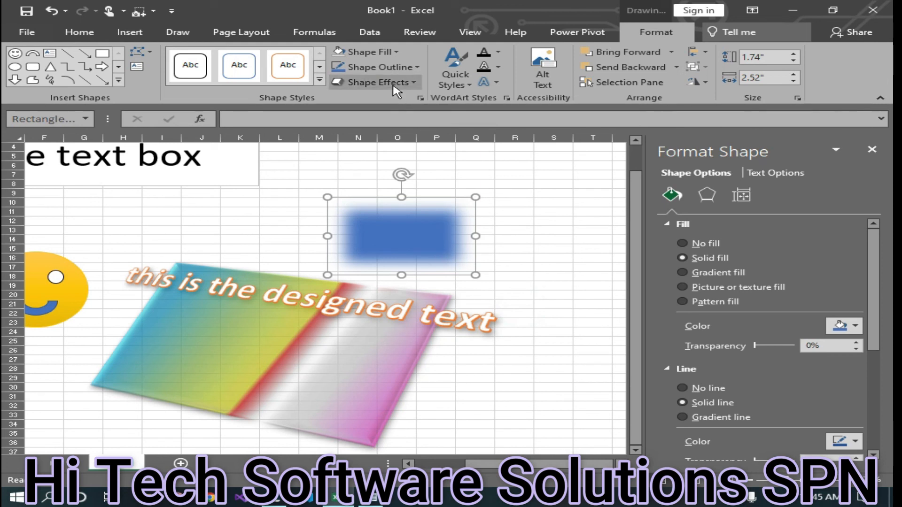
{"action": "right_click", "coordinate": [409, 238]}
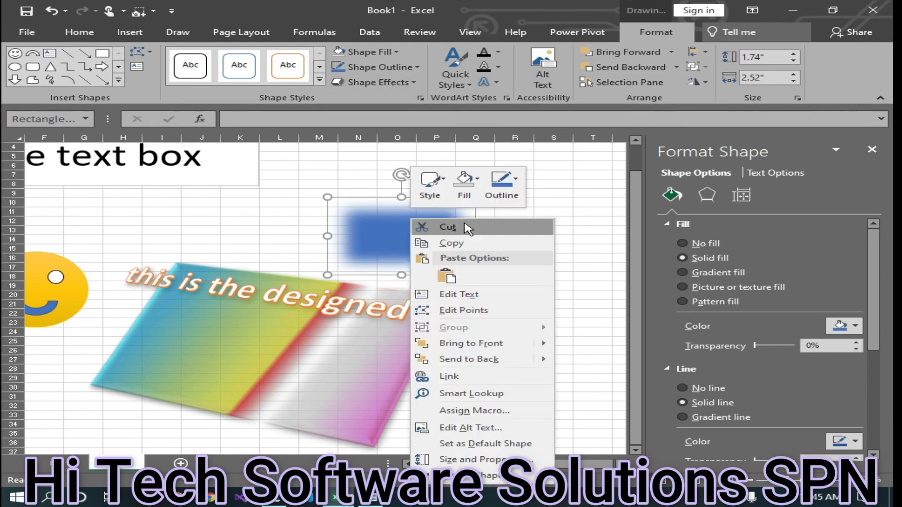
{"action": "left_click", "coordinate": [447, 227]}
- Preview the bevel and 3-D rotation variations on the gradient WordArt box
{"action": "left_click", "coordinate": [348, 336]}
{"action": "left_click", "coordinate": [373, 84]}
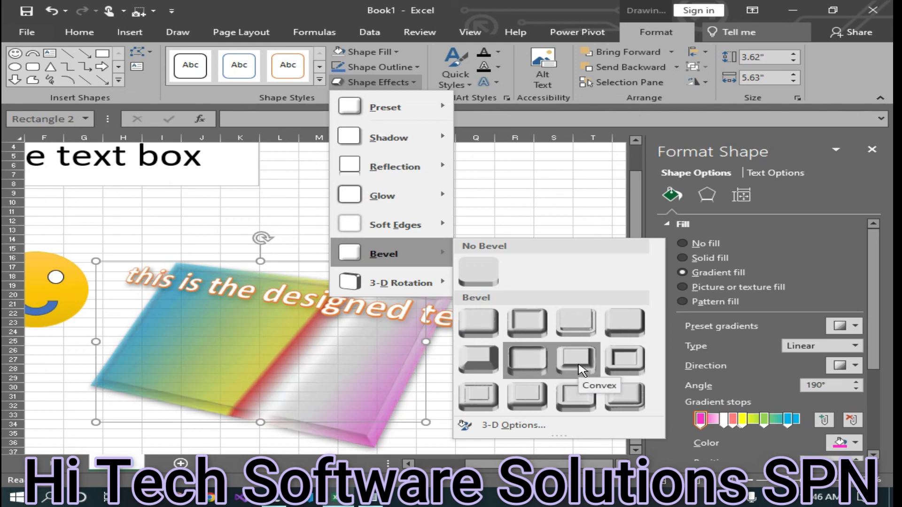
{"action": "mouse_move", "coordinate": [380, 290]}
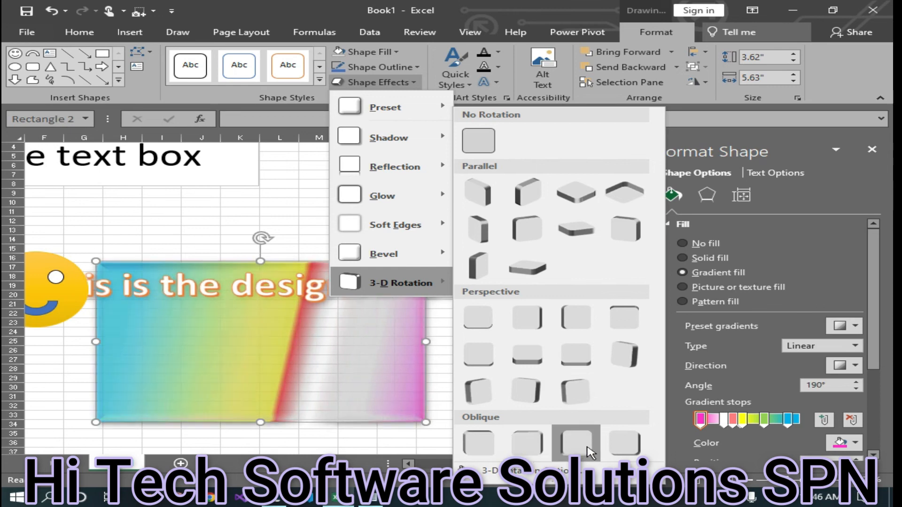
{"action": "left_click", "coordinate": [266, 206]}
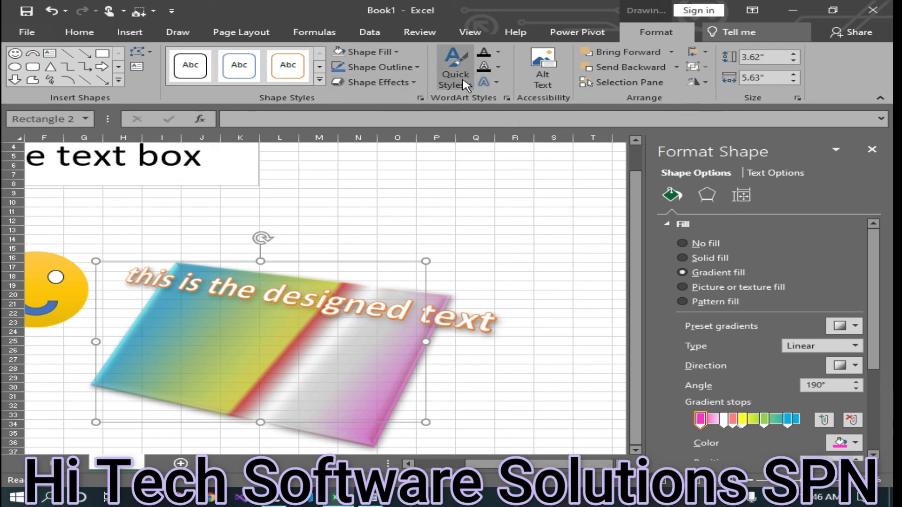
- Close the workbook
{"action": "left_click", "coordinate": [873, 10]}
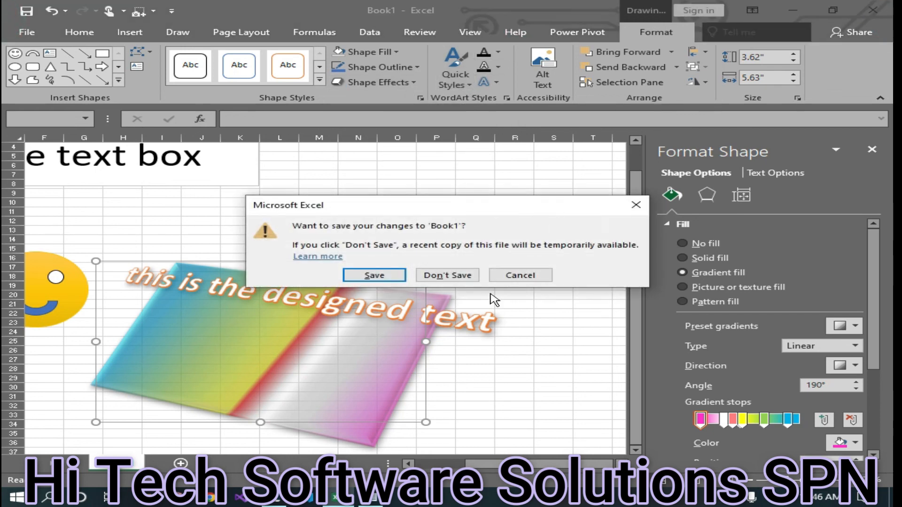